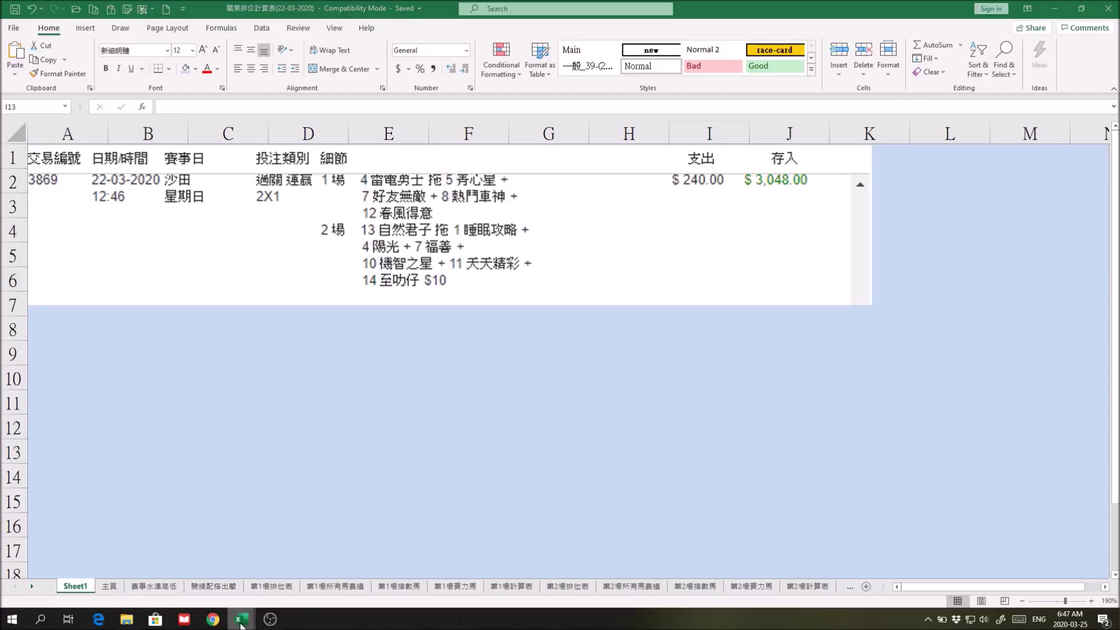
Switch to the 職業排位計算表(25-03-2020) workbook and open race 1's 排位表 from the home sheet
{"action": "mouse_move", "coordinate": [242, 618]}
{"action": "left_click", "coordinate": [146, 568]}
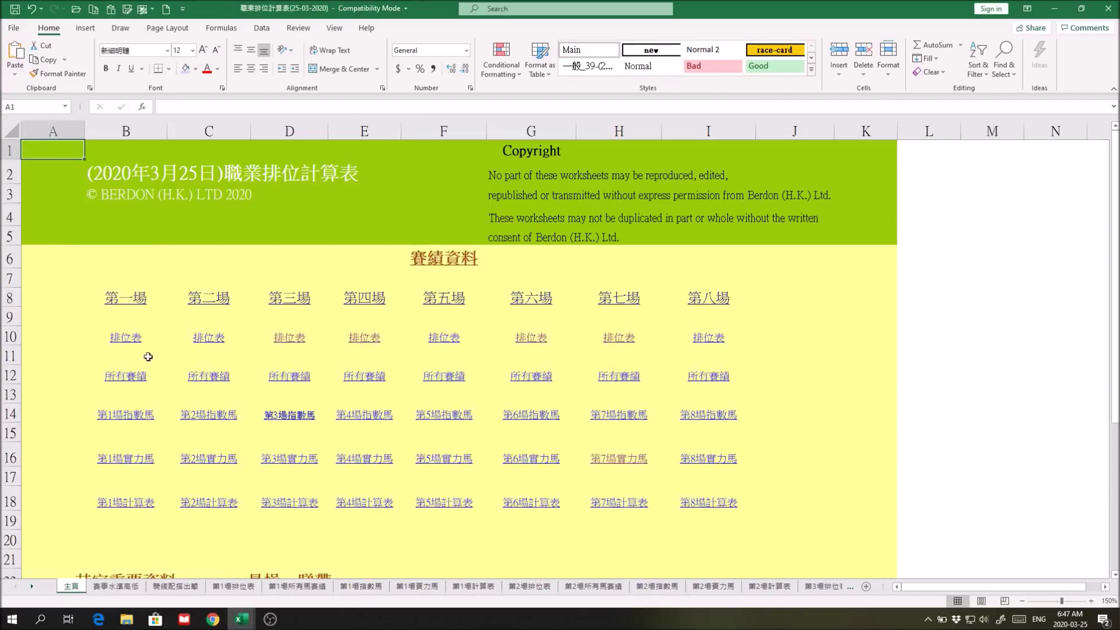
{"action": "left_click", "coordinate": [131, 337]}
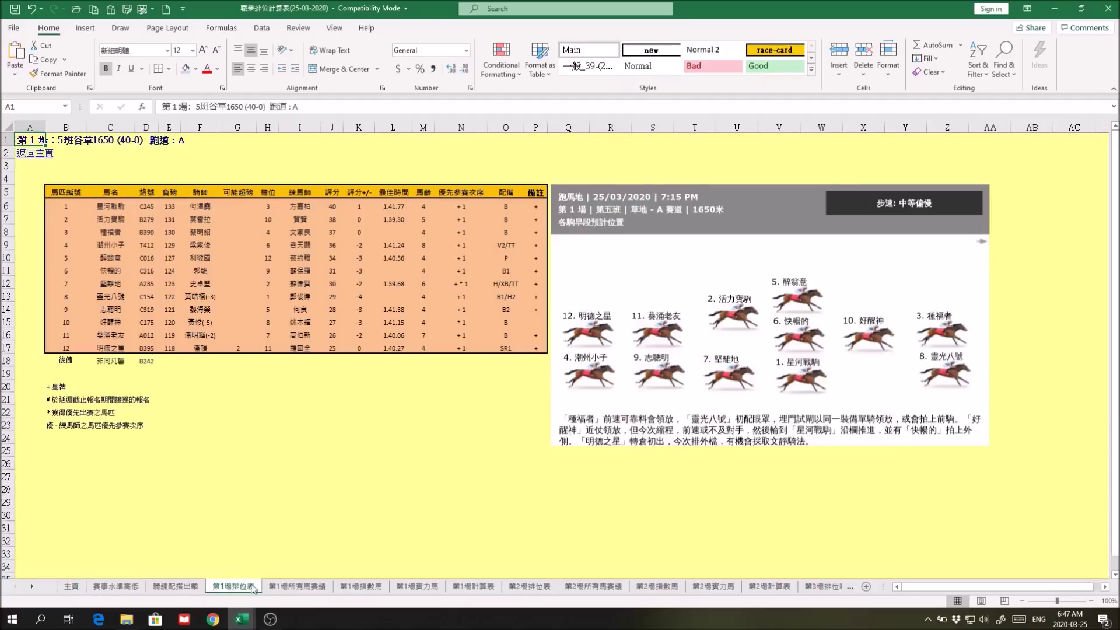
Return to the 職業排位計算表(22-03-2020) workbook and view the race results and payouts on the 第1場排位表 sheet
{"action": "mouse_move", "coordinate": [242, 618]}
{"action": "left_click", "coordinate": [374, 585]}
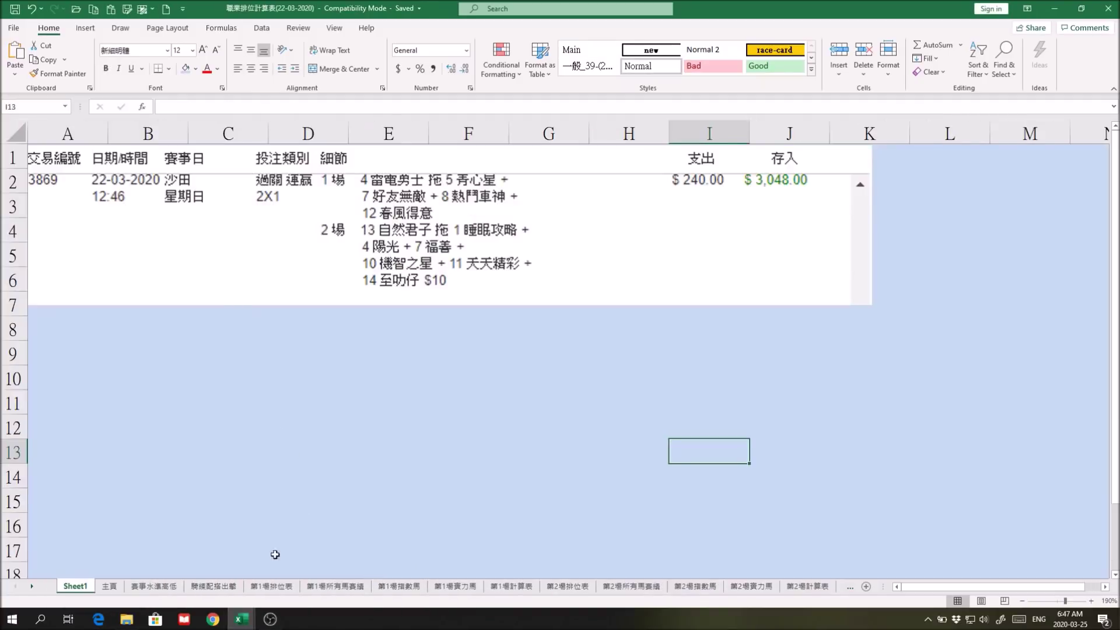
{"action": "left_click", "coordinate": [265, 586]}
{"action": "scroll", "coordinate": [357, 410], "scroll_direction": "down", "scroll_amount": 4}
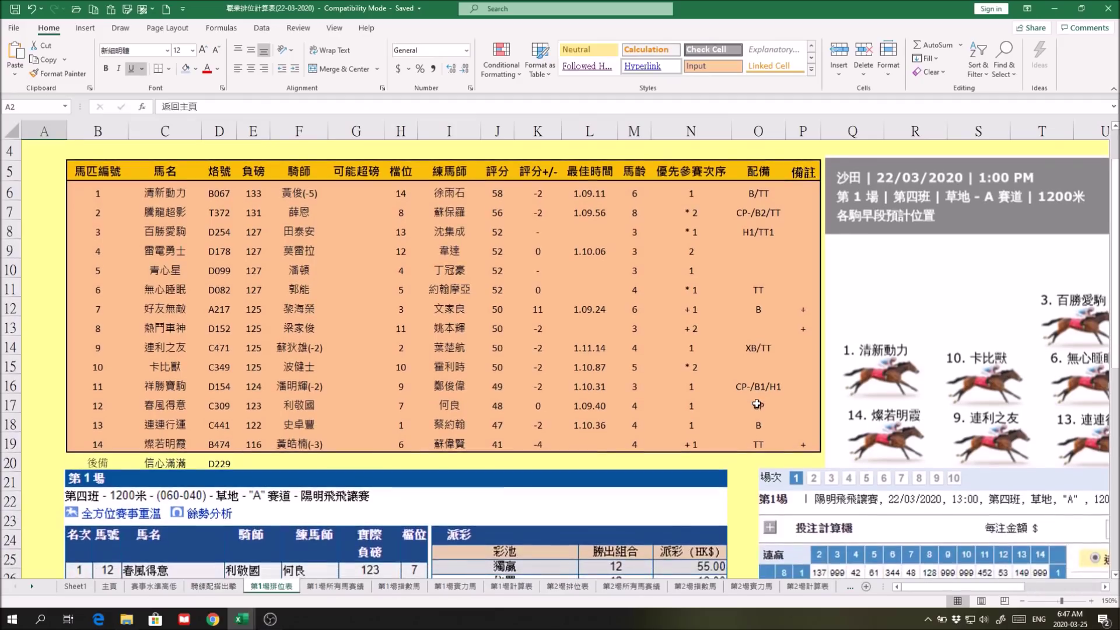
{"action": "left_click_drag", "start_coordinate": [1021, 590], "coordinate": [973, 592]}
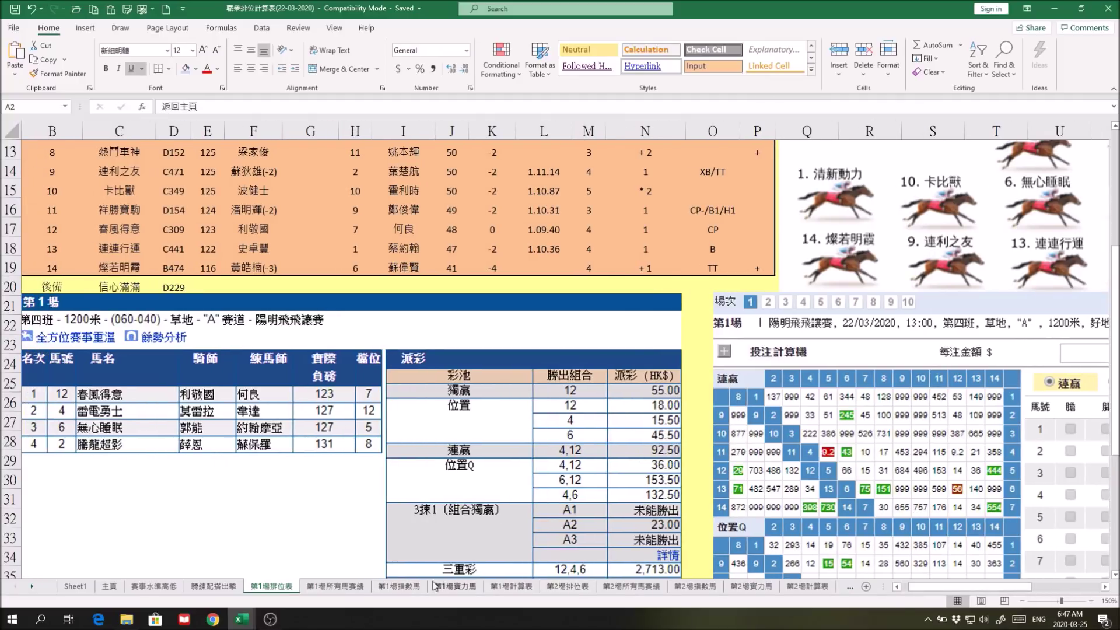
Check race 1's 心水馬 picks on the 第1場實力馬 sheet and view the 連贏 odds table on 第1場排位表
{"action": "left_click", "coordinate": [465, 589]}
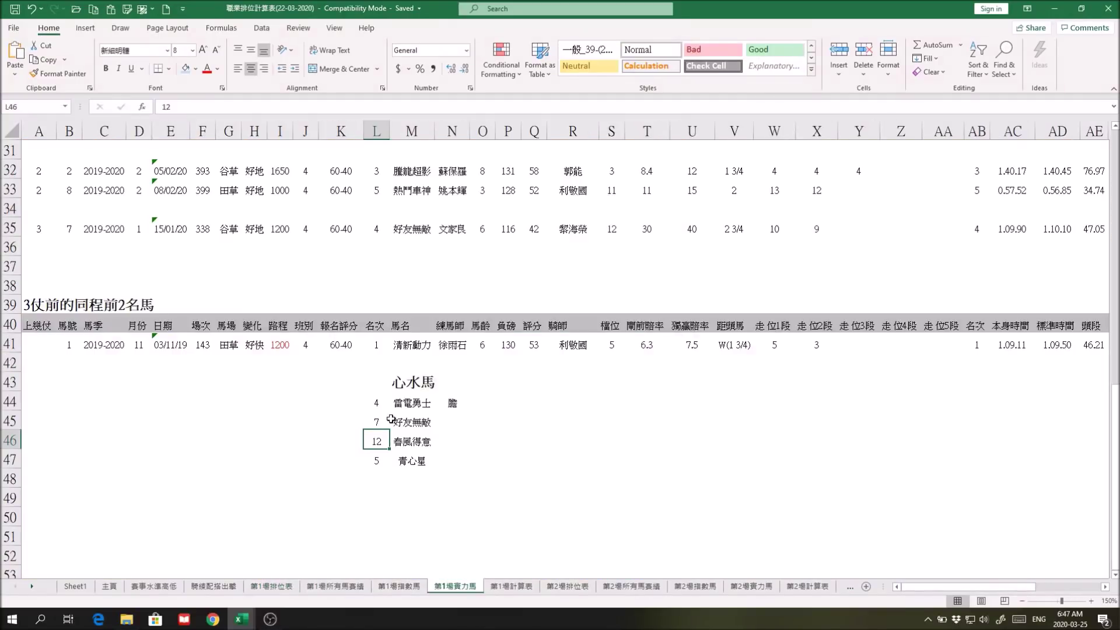
{"action": "left_click", "coordinate": [271, 586]}
{"action": "left_click_drag", "start_coordinate": [1015, 590], "coordinate": [1045, 591]}
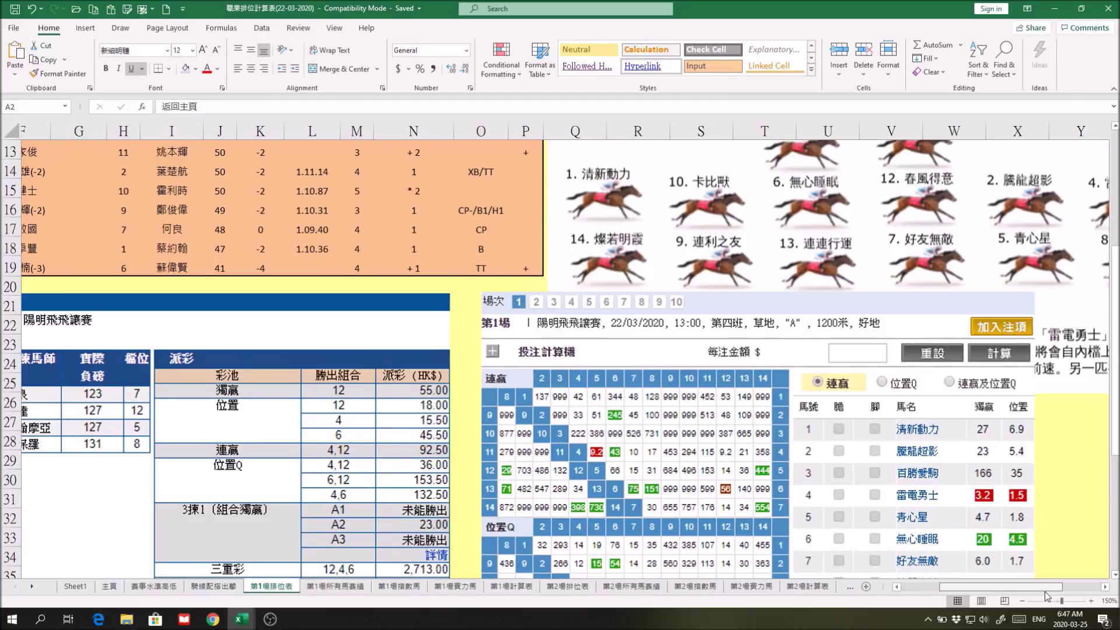
{"action": "left_click_drag", "start_coordinate": [1044, 591], "coordinate": [1048, 591]}
{"action": "scroll", "coordinate": [1011, 567], "scroll_direction": "down", "scroll_amount": 1}
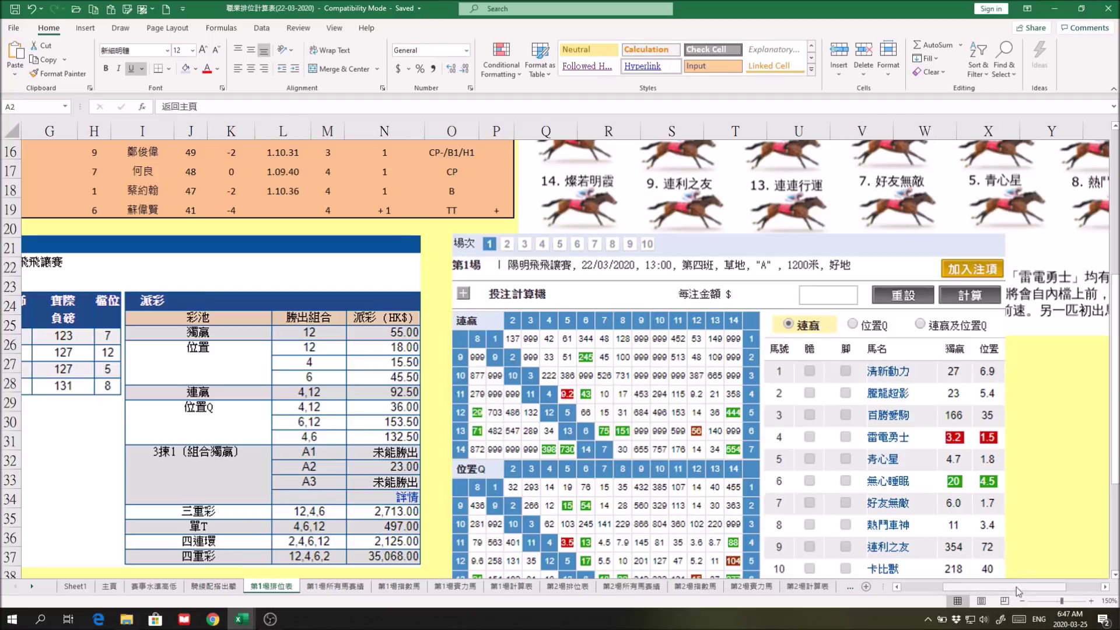
Recheck the 心水馬 picks on 第1場實力馬 and compare them with race 1's odds, results and horse list on 第1場排位表
{"action": "left_click", "coordinate": [454, 586]}
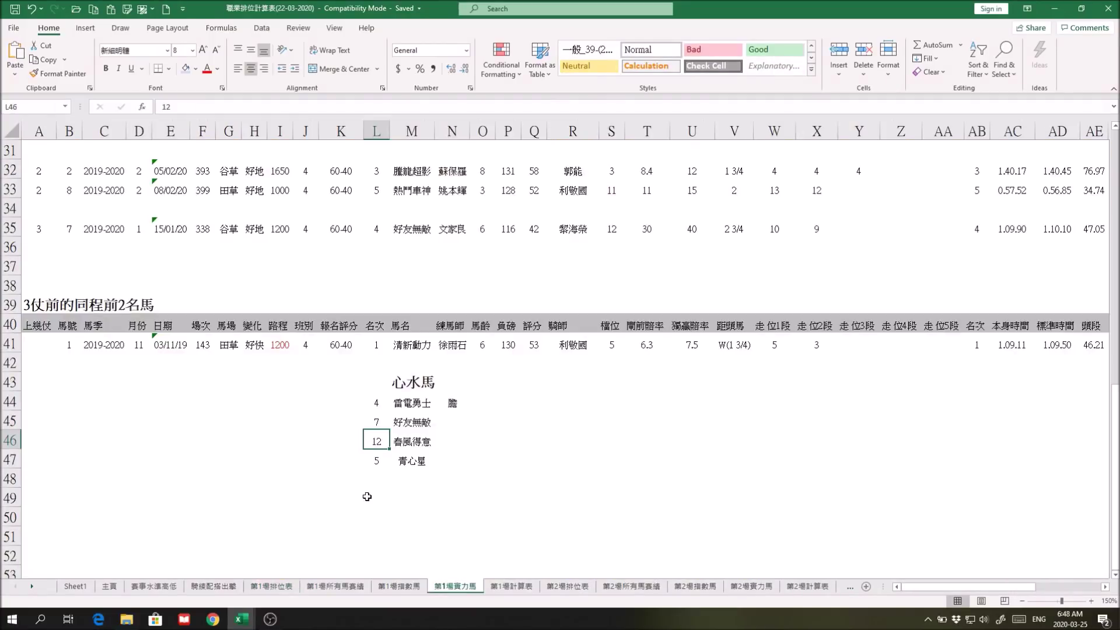
{"action": "left_click", "coordinate": [271, 586]}
{"action": "scroll", "coordinate": [846, 408], "scroll_direction": "right", "scroll_amount": 3}
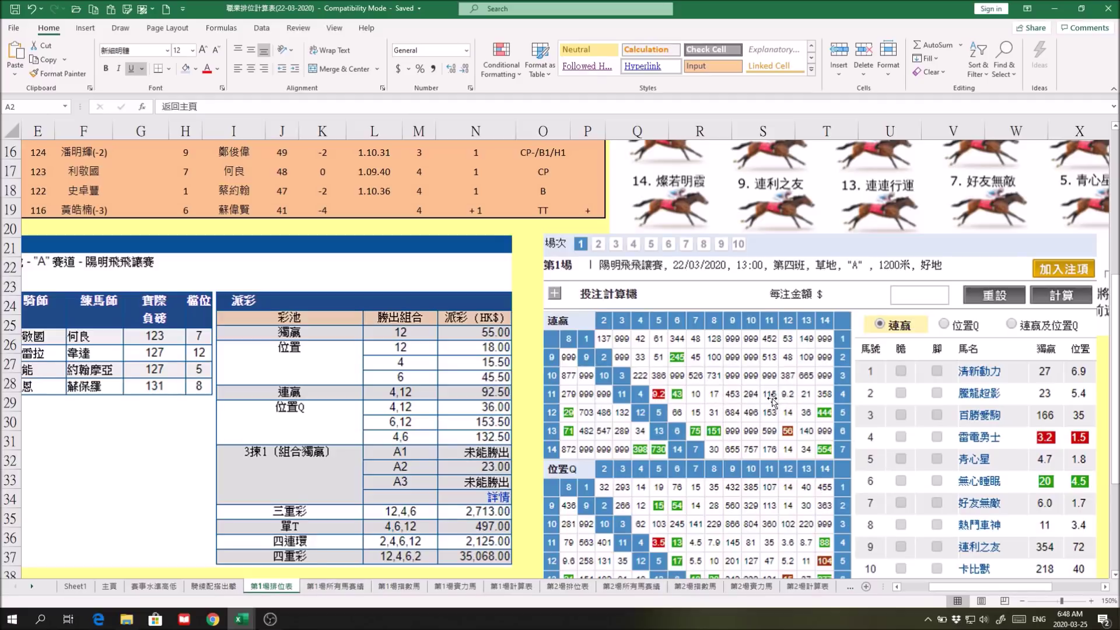
{"action": "left_click_drag", "start_coordinate": [990, 586], "coordinate": [961, 593]}
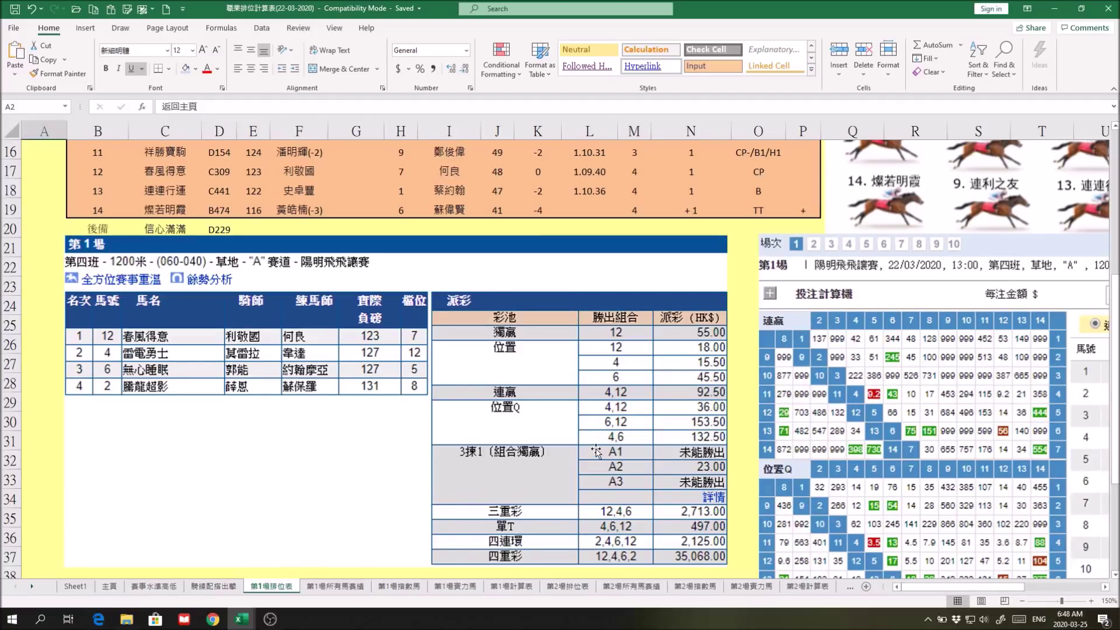
{"action": "scroll", "coordinate": [595, 450], "scroll_direction": "up", "scroll_amount": 4}
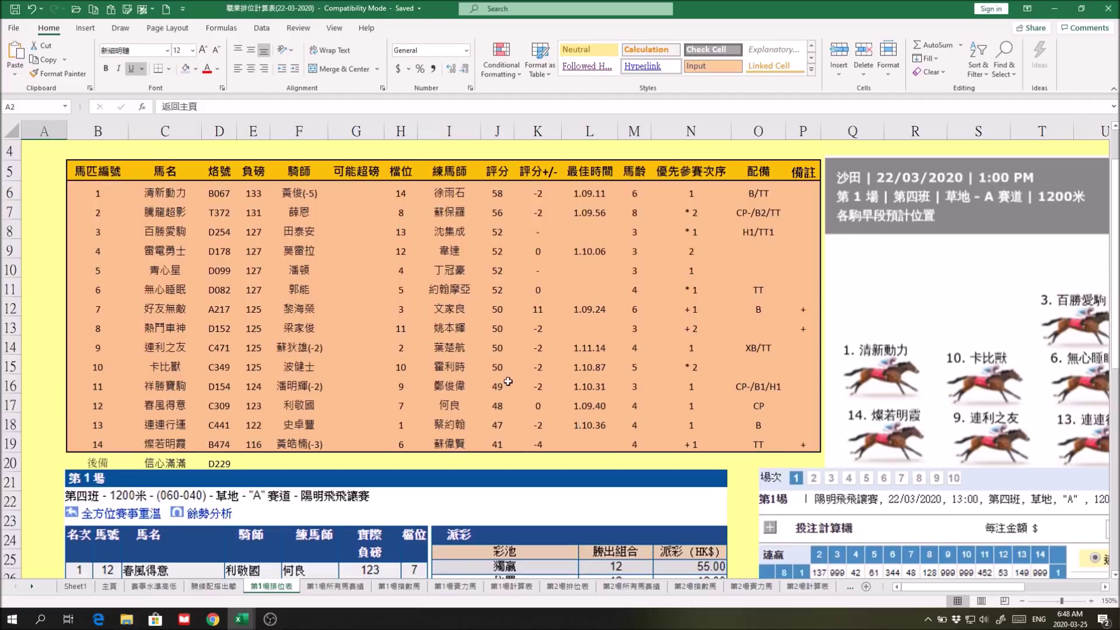
{"action": "scroll", "coordinate": [509, 377], "scroll_direction": "up", "scroll_amount": 1}
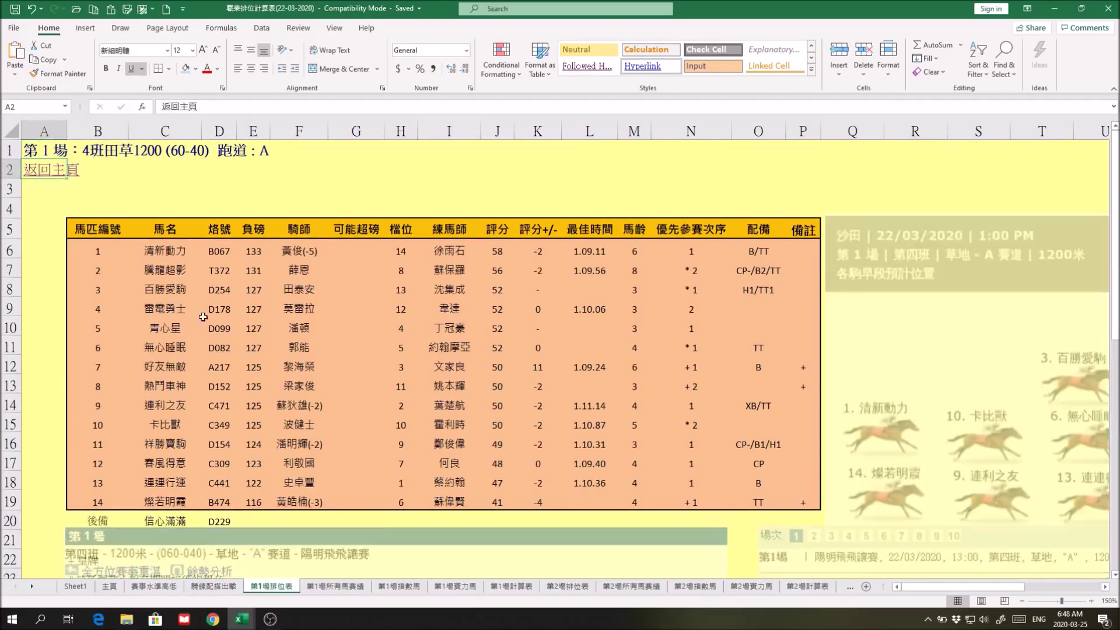
View race 2's 排位表 via the home sheet, and return to the betting record on Sheet1
{"action": "left_click", "coordinate": [51, 169]}
{"action": "left_click", "coordinate": [217, 335]}
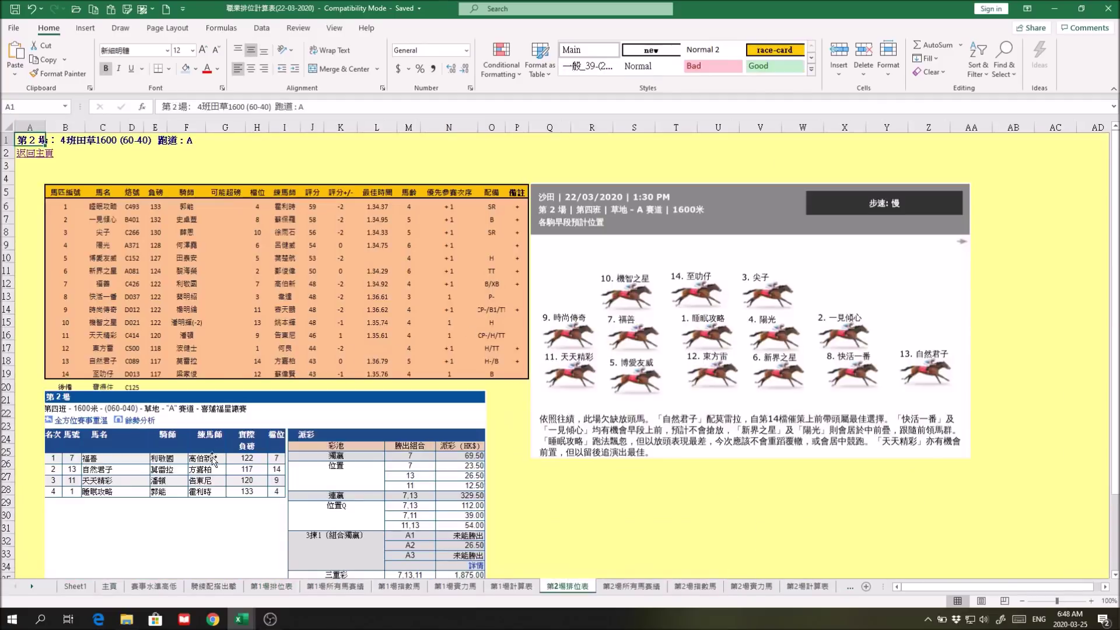
{"action": "left_click", "coordinate": [30, 154]}
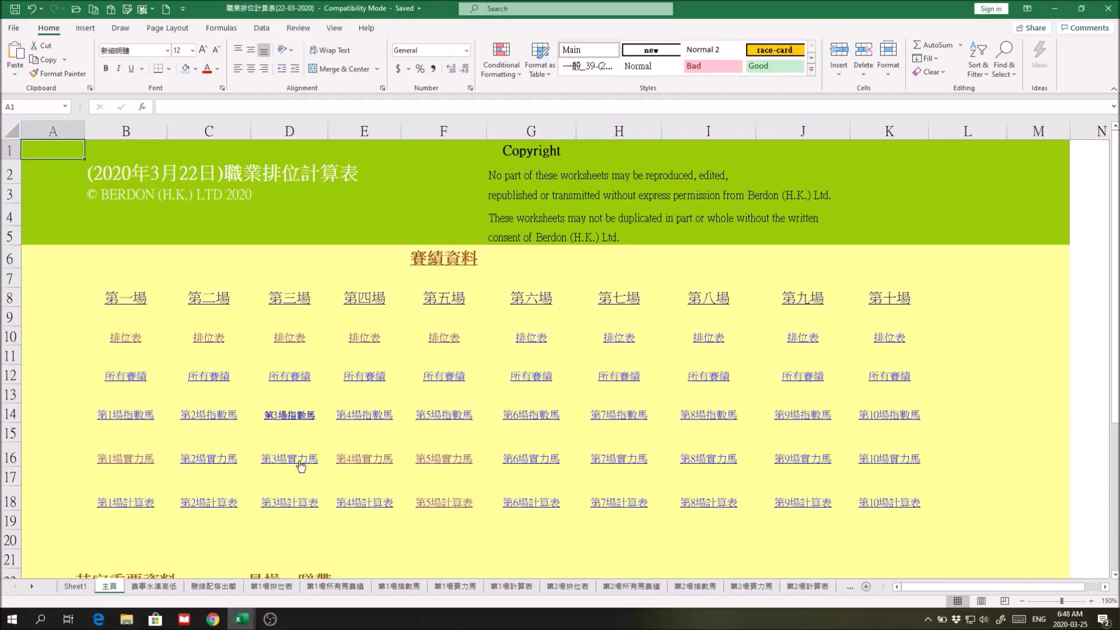
{"action": "left_click", "coordinate": [75, 585]}
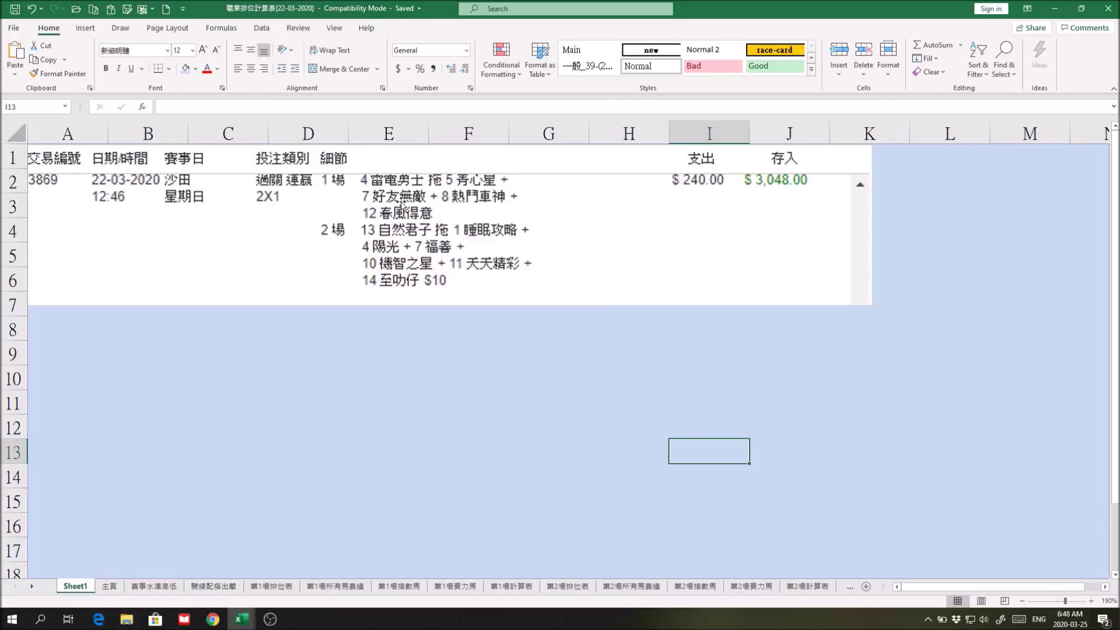
Open race 4's 排位表 from the 主頁 sheet and select the horse 普仁 in its horse list
{"action": "left_click", "coordinate": [109, 586]}
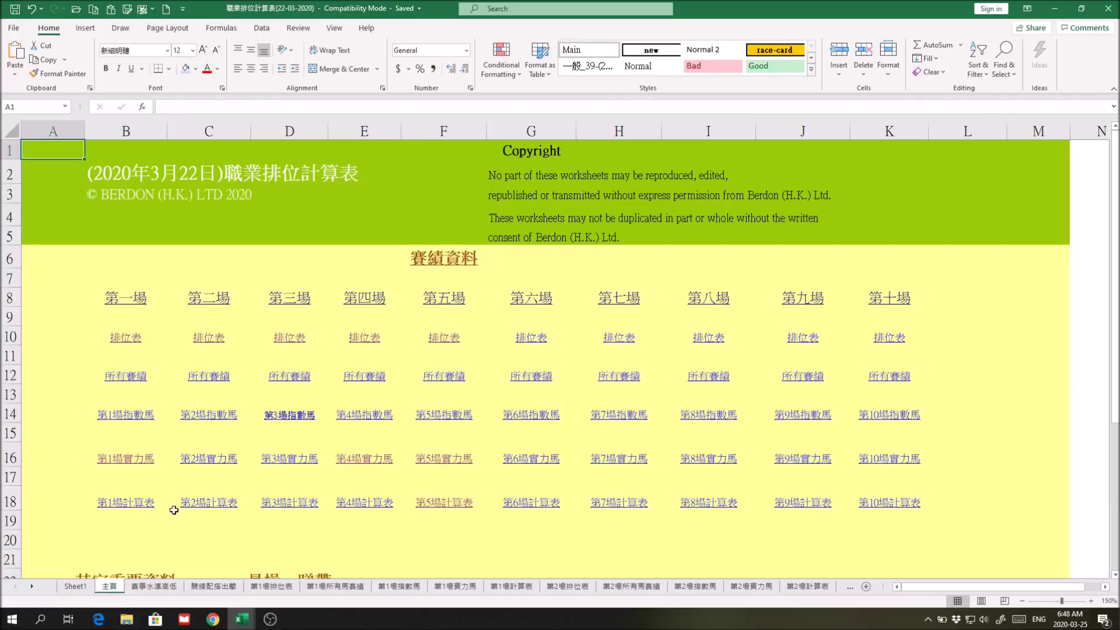
{"action": "left_click", "coordinate": [365, 343]}
{"action": "left_click", "coordinate": [365, 339]}
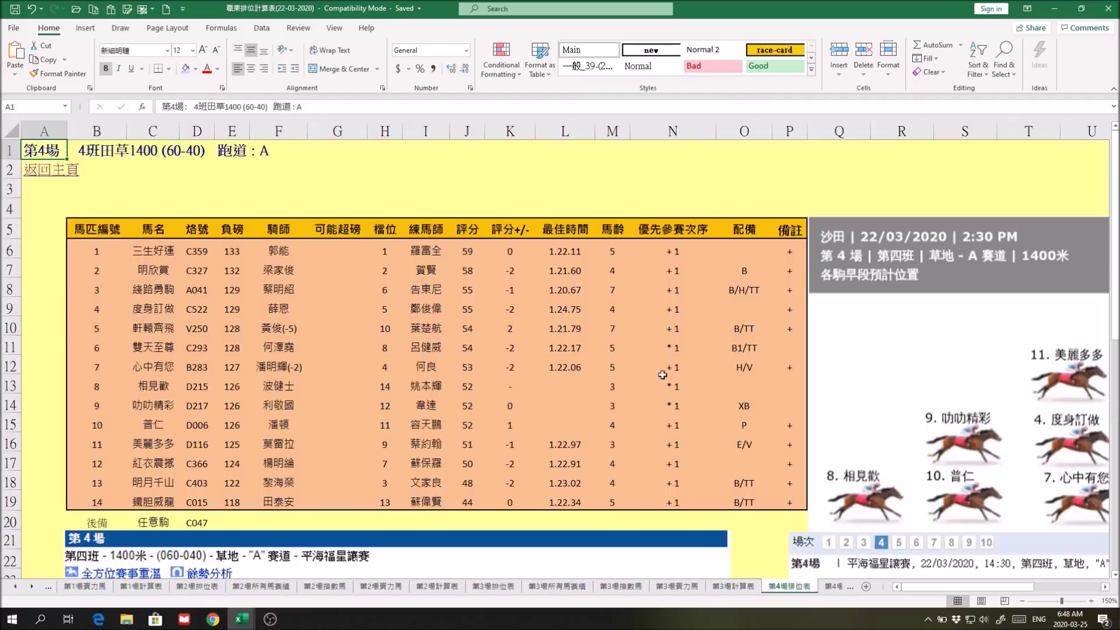
{"action": "left_click", "coordinate": [156, 433]}
Open the 第4場實力馬 sheet and select 普仁 in its 心水馬 list
{"action": "left_click", "coordinate": [829, 587]}
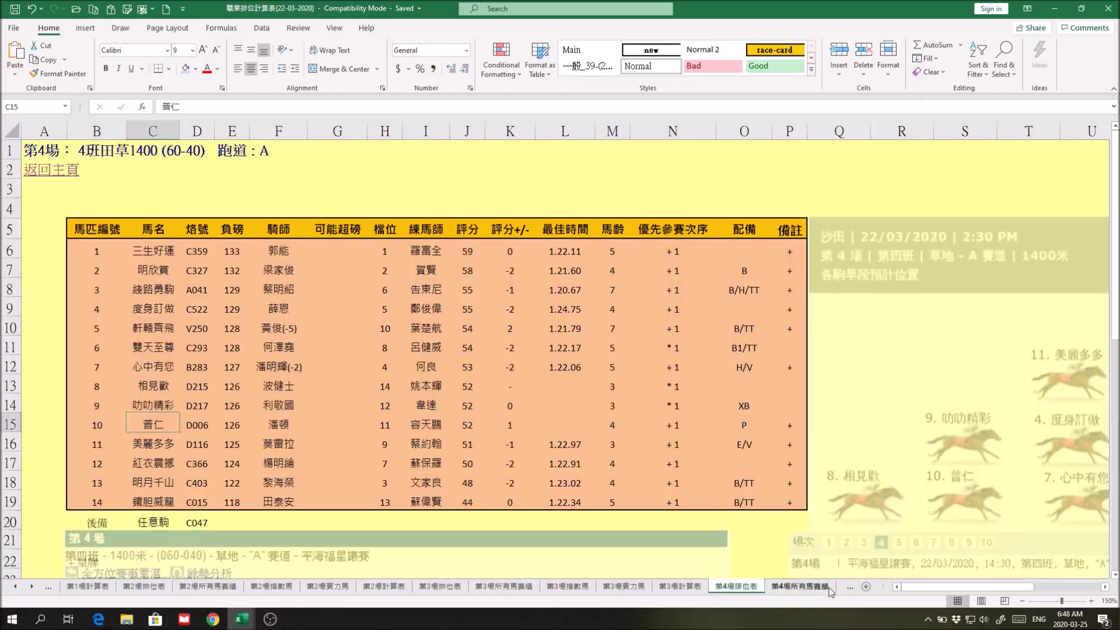
{"action": "left_click", "coordinate": [845, 586]}
{"action": "left_click", "coordinate": [841, 586]}
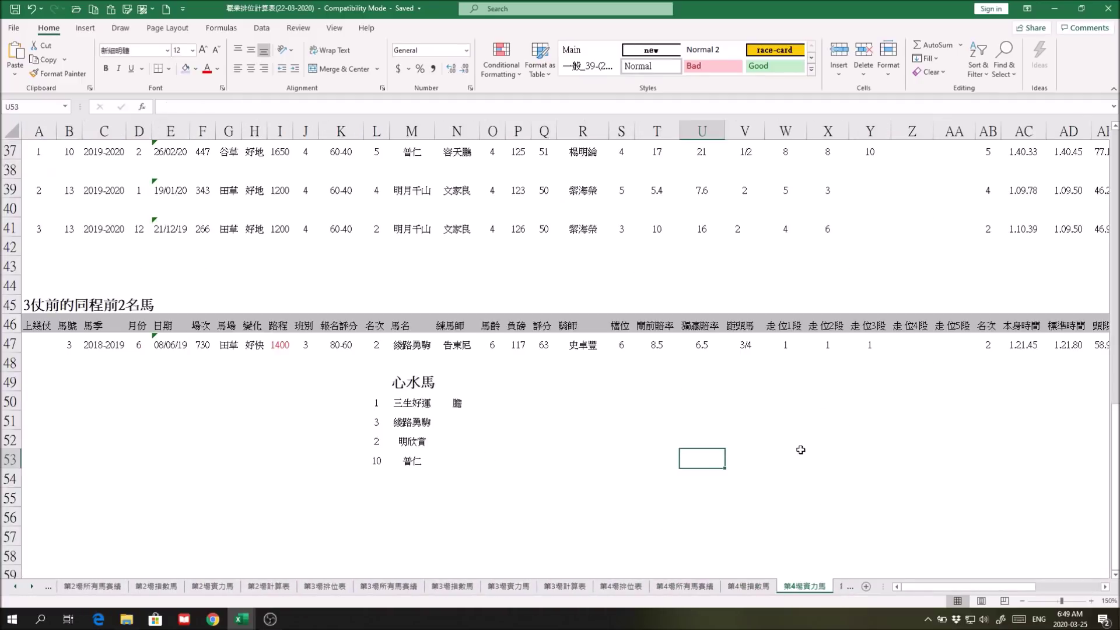
{"action": "left_click", "coordinate": [418, 461]}
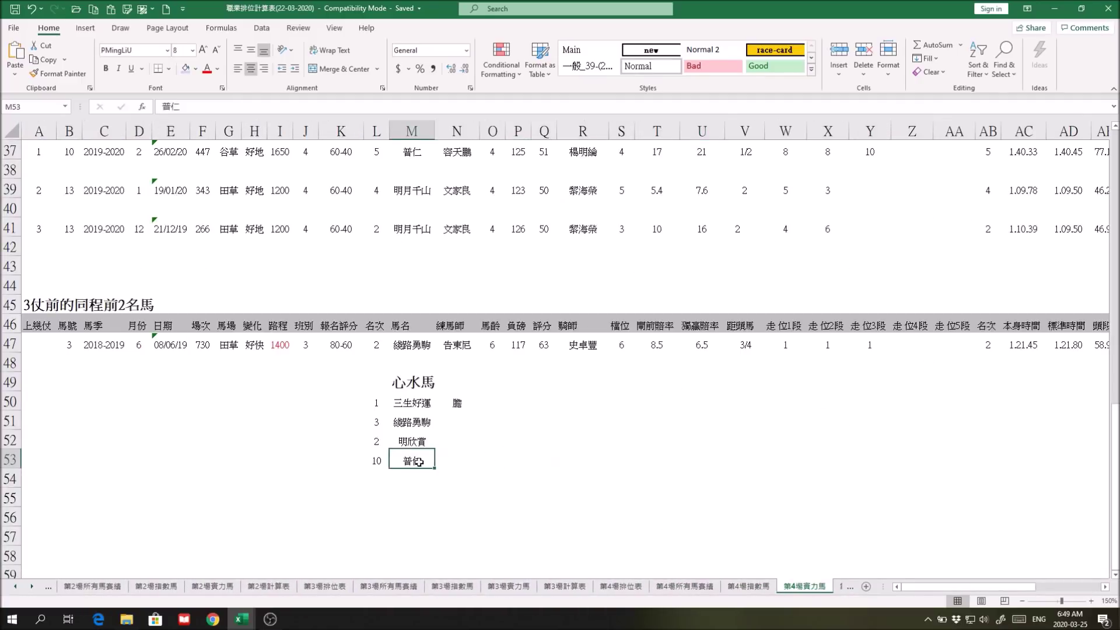
Examine race 4's results, payouts and 連贏 odds table on the 第4場排位表 sheet
{"action": "left_click", "coordinate": [620, 586]}
{"action": "scroll", "coordinate": [940, 586], "scroll_direction": "down", "scroll_amount": 3}
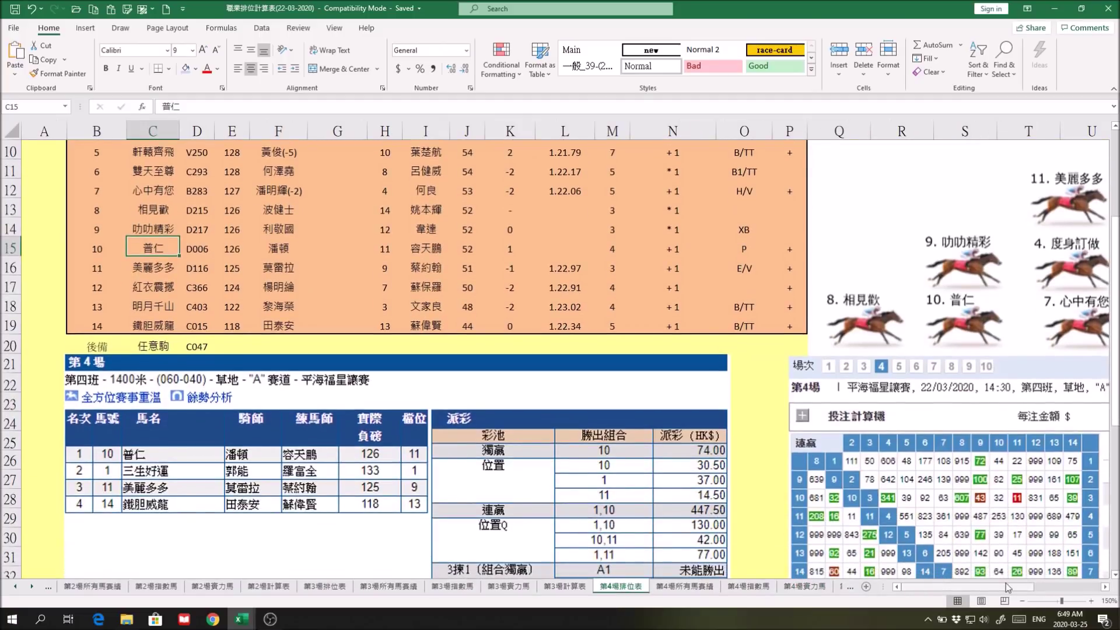
{"action": "scroll", "coordinate": [1005, 586], "scroll_direction": "right", "scroll_amount": 3}
{"action": "scroll", "coordinate": [1029, 564], "scroll_direction": "down", "scroll_amount": 1}
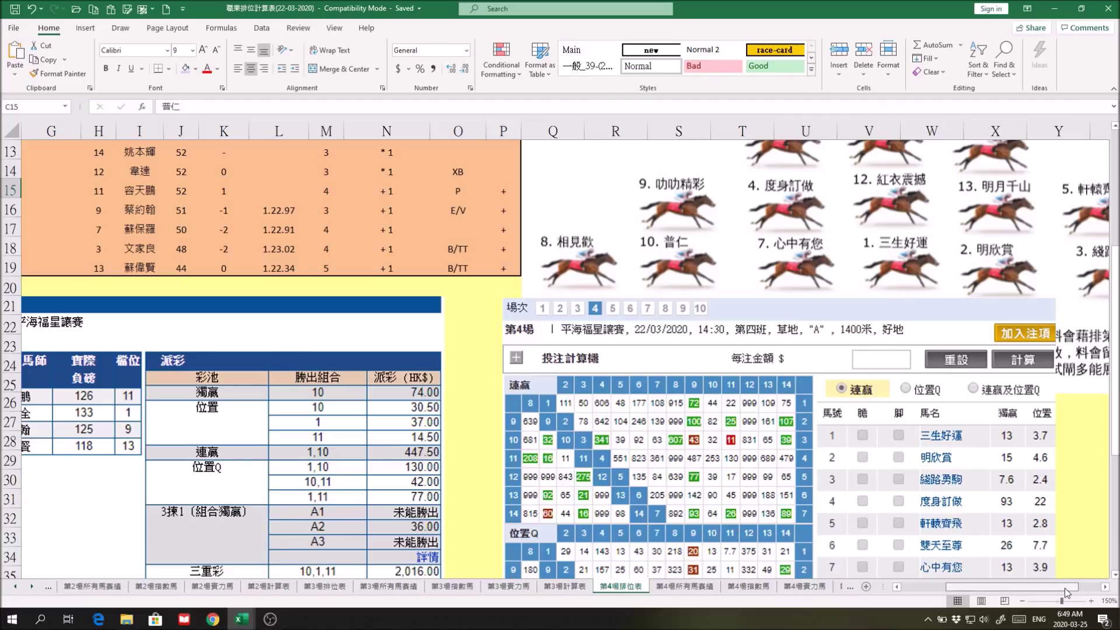
{"action": "left_click_drag", "start_coordinate": [1065, 587], "coordinate": [1021, 587]}
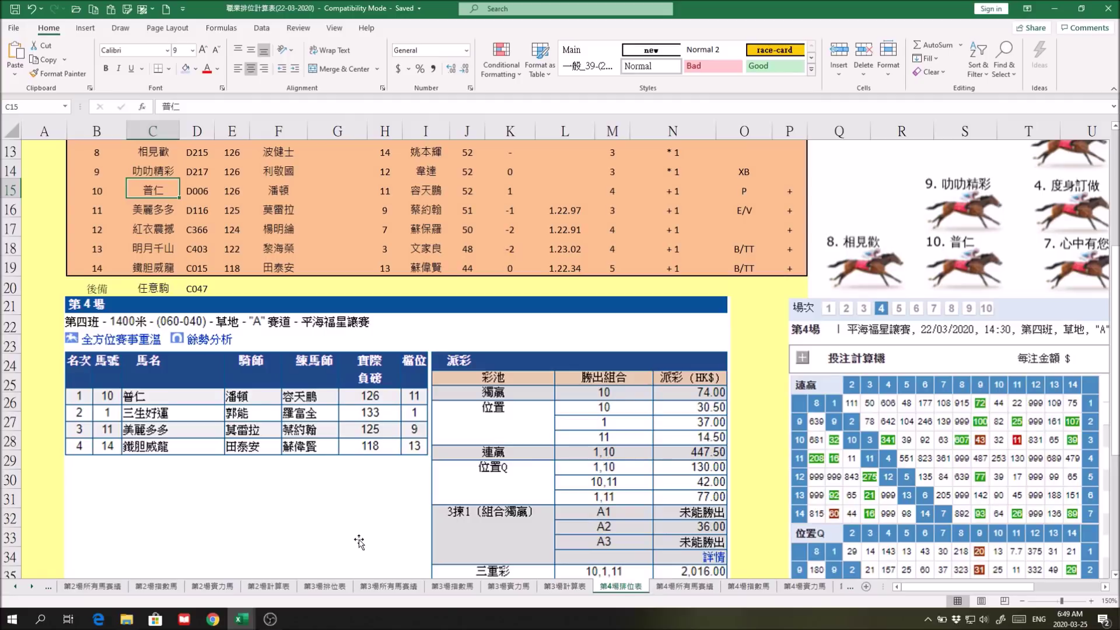
{"action": "scroll", "coordinate": [420, 523], "scroll_direction": "up", "scroll_amount": 2}
{"action": "scroll", "coordinate": [65, 195], "scroll_direction": "up", "scroll_amount": 2}
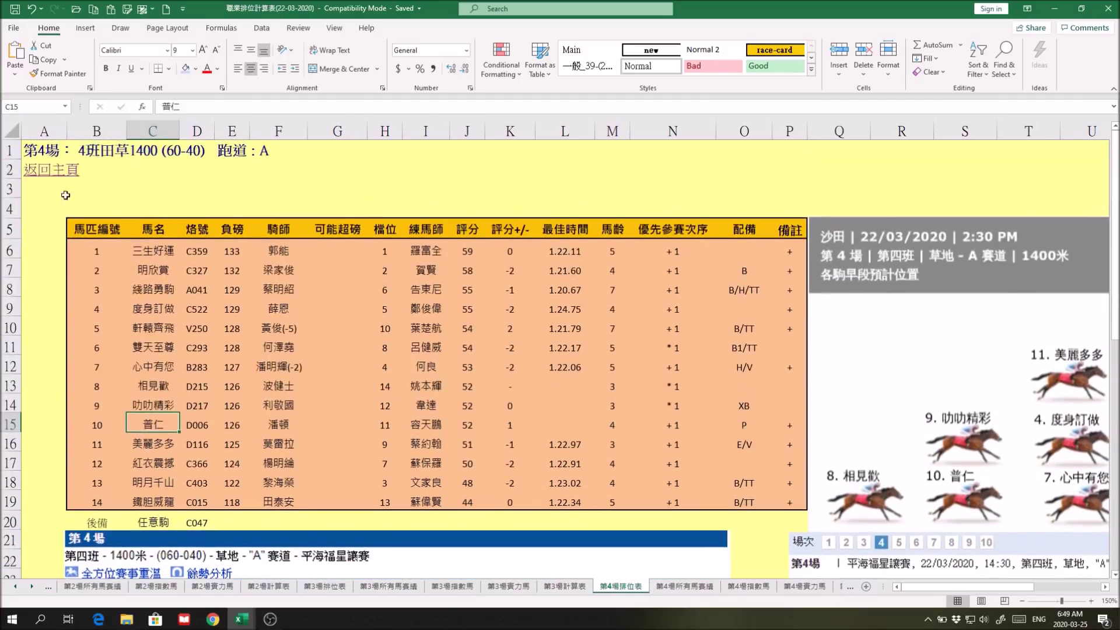
Open 第5場實力馬 from the home sheet and view race 5's 心水馬 picks below the past-performance tables
{"action": "left_click", "coordinate": [51, 170]}
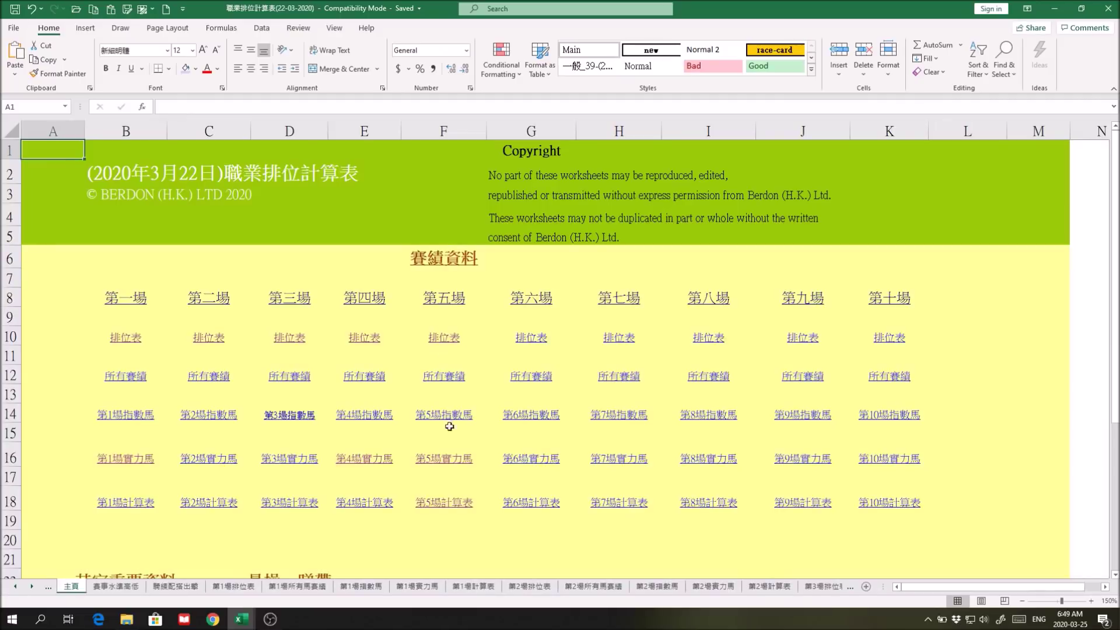
{"action": "left_click", "coordinate": [448, 459]}
{"action": "scroll", "coordinate": [813, 462], "scroll_direction": "down", "scroll_amount": 4}
{"action": "scroll", "coordinate": [811, 474], "scroll_direction": "down", "scroll_amount": 5}
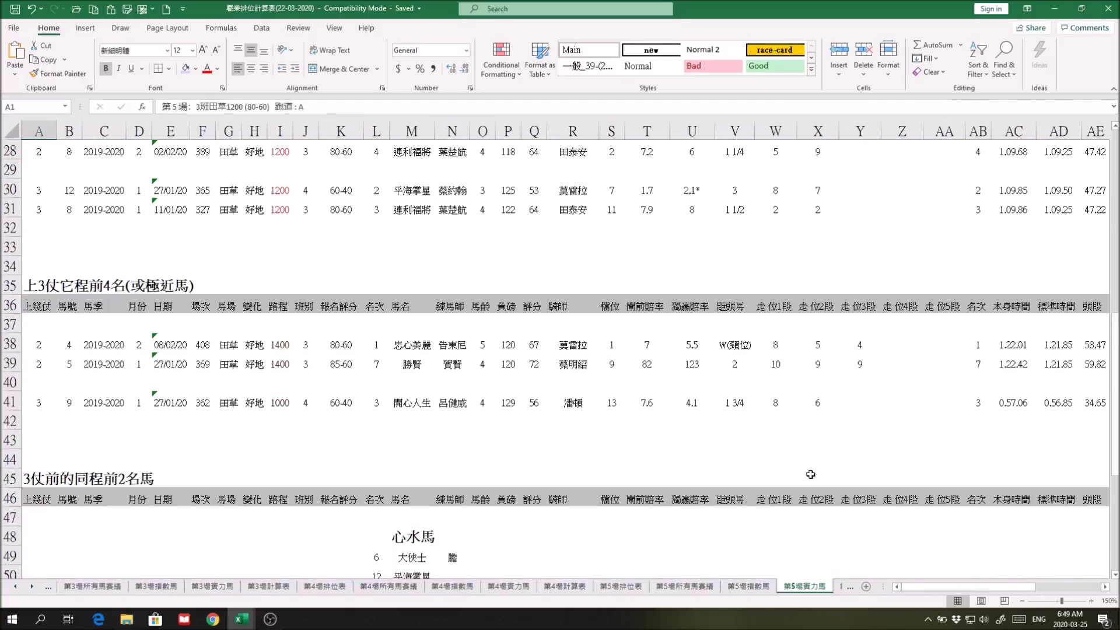
{"action": "scroll", "coordinate": [810, 477], "scroll_direction": "down", "scroll_amount": 2}
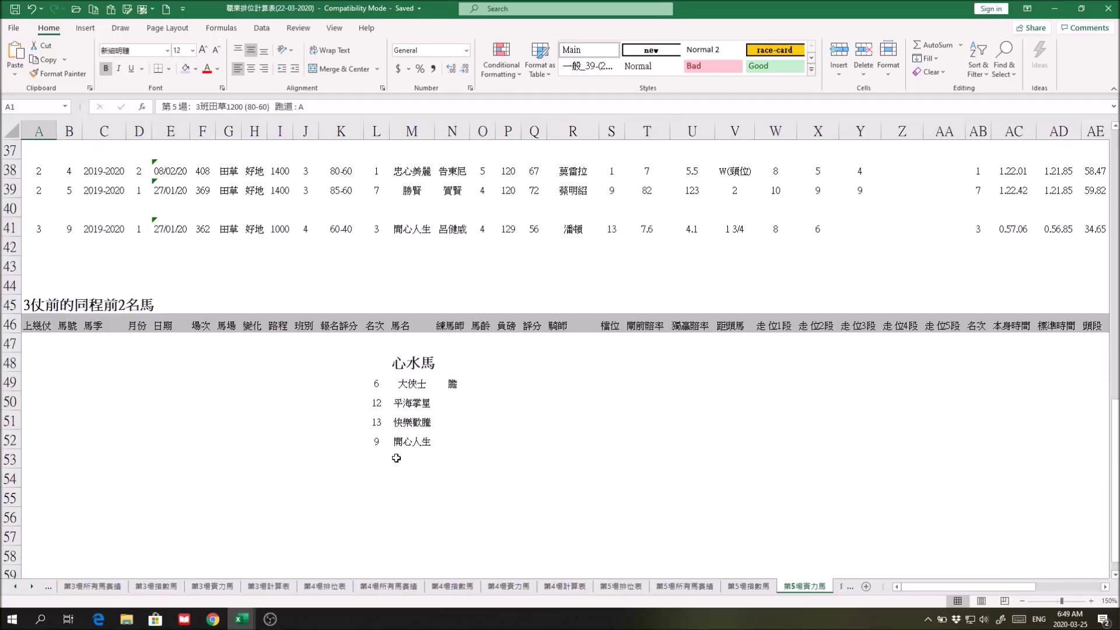
Examine race 5's results, payouts and 連贏 odds on the 第5場排位表 sheet, and return to the home sheet
{"action": "left_click", "coordinate": [622, 586]}
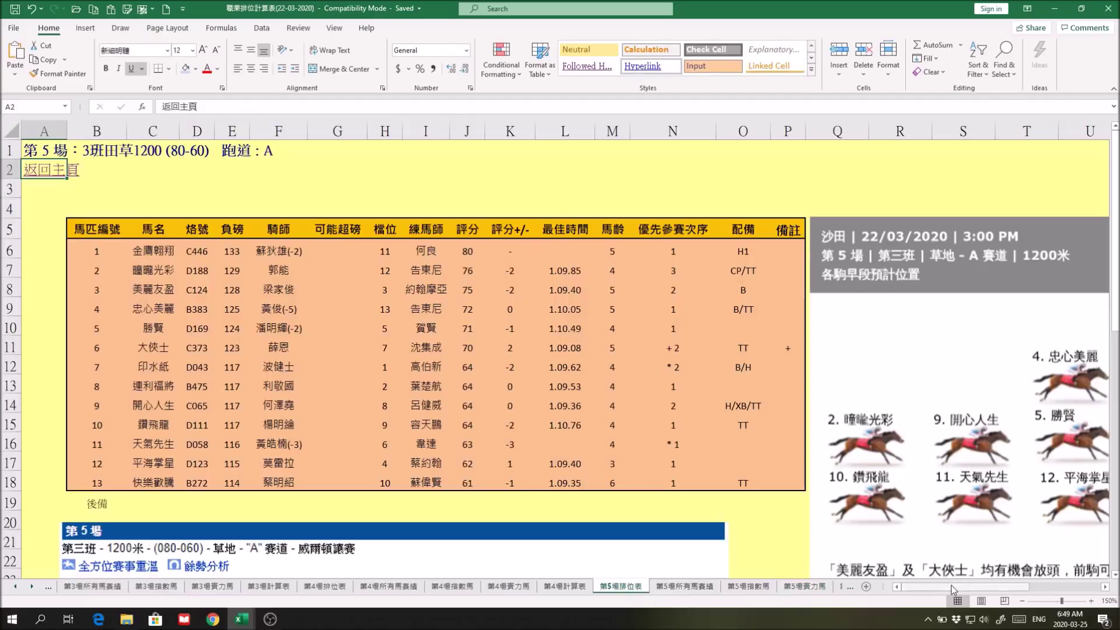
{"action": "scroll", "coordinate": [894, 587], "scroll_direction": "down", "scroll_amount": 5}
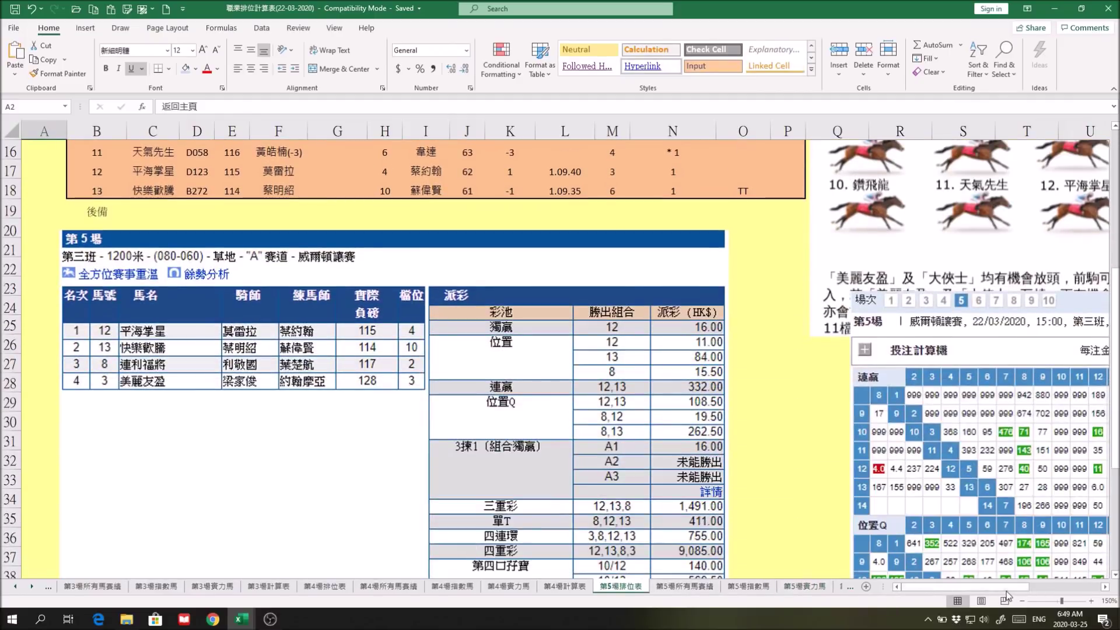
{"action": "scroll", "coordinate": [642, 332], "scroll_direction": "right", "scroll_amount": 5}
{"action": "scroll", "coordinate": [641, 332], "scroll_direction": "down", "scroll_amount": 1}
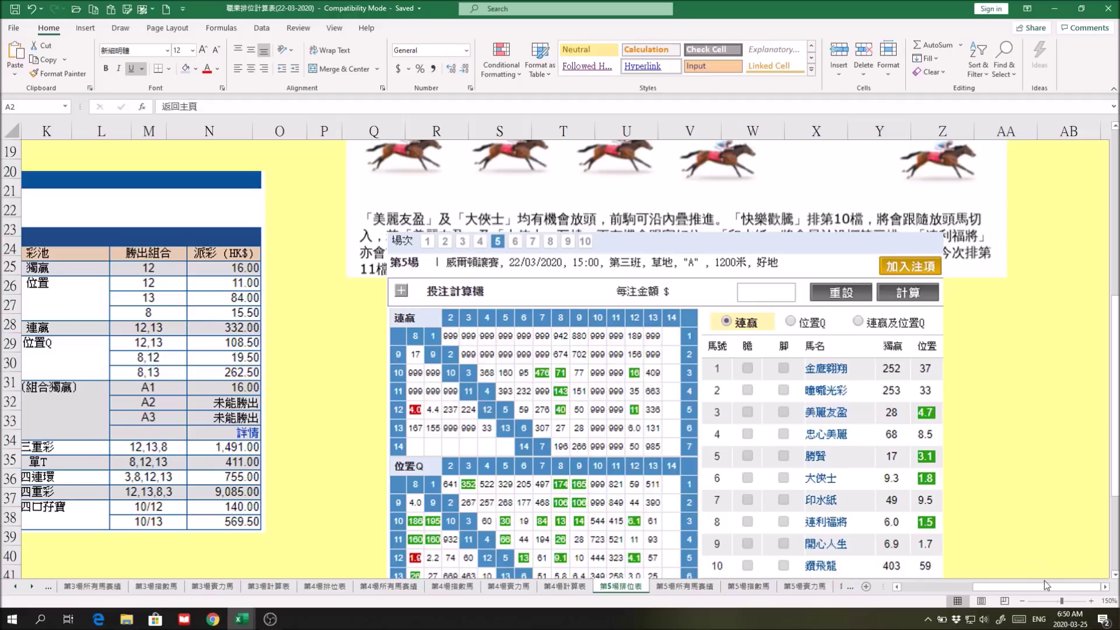
{"action": "left_click_drag", "start_coordinate": [1044, 586], "coordinate": [972, 586]}
{"action": "scroll", "coordinate": [362, 466], "scroll_direction": "up", "scroll_amount": 1}
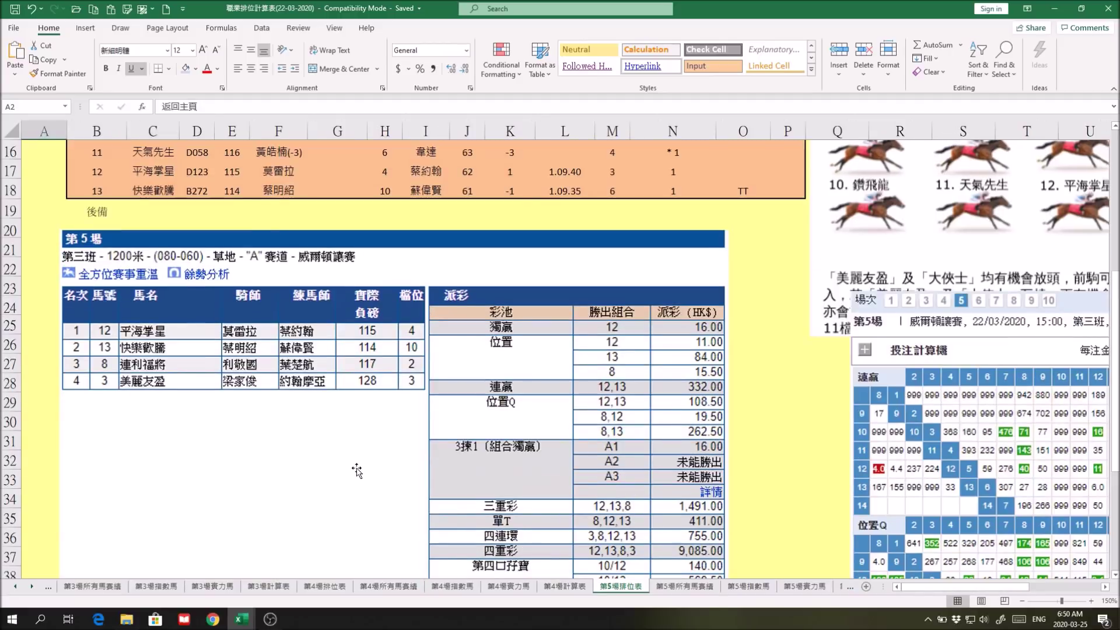
{"action": "scroll", "coordinate": [358, 470], "scroll_direction": "up", "scroll_amount": 2}
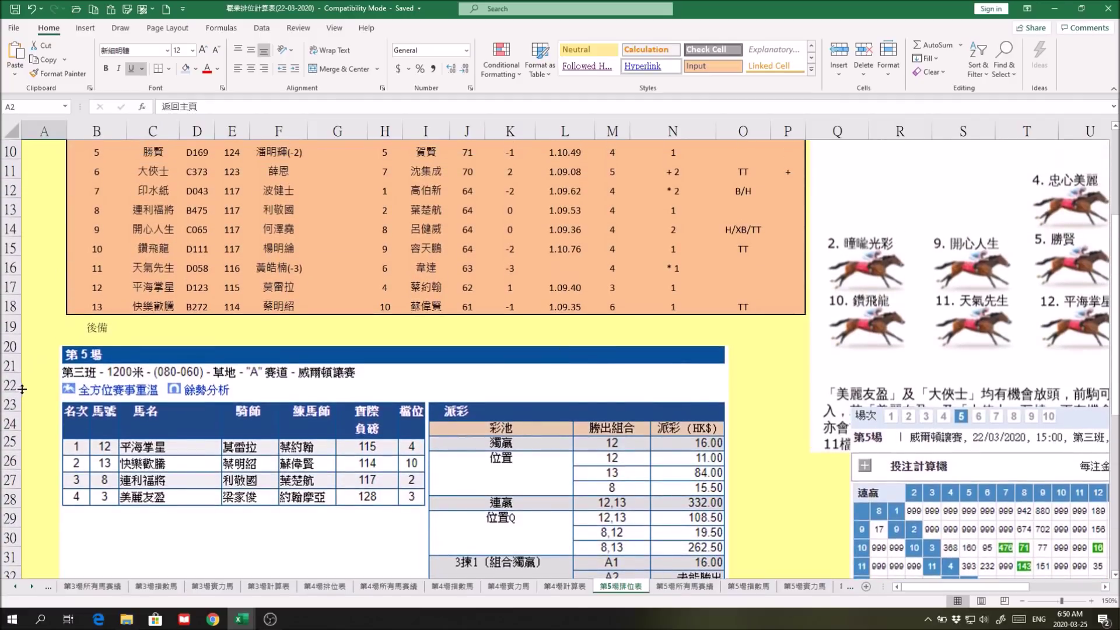
{"action": "scroll", "coordinate": [26, 385], "scroll_direction": "up", "scroll_amount": 3}
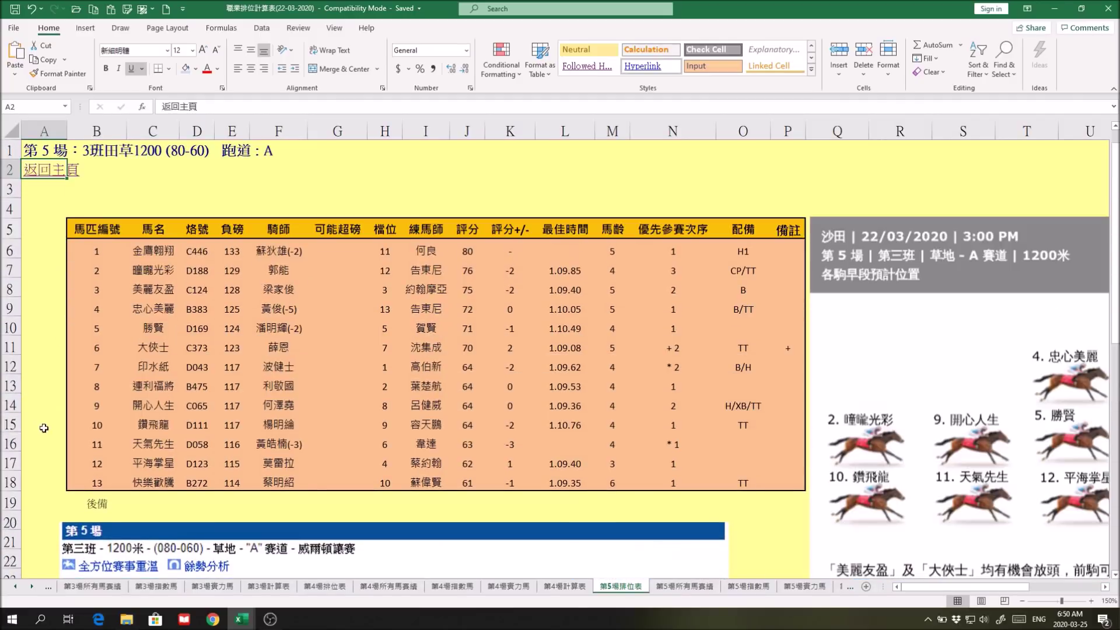
{"action": "left_click", "coordinate": [41, 174]}
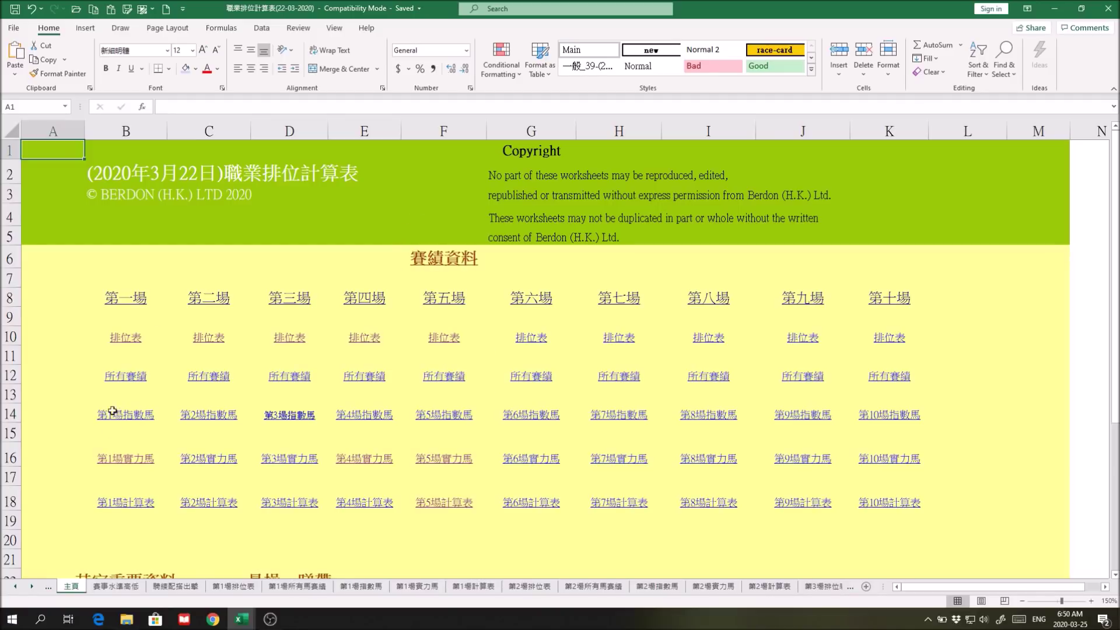
Open Sheet1, the worksheet before the home sheet of the 22-03-2020 workbook
{"action": "left_click", "coordinate": [16, 586]}
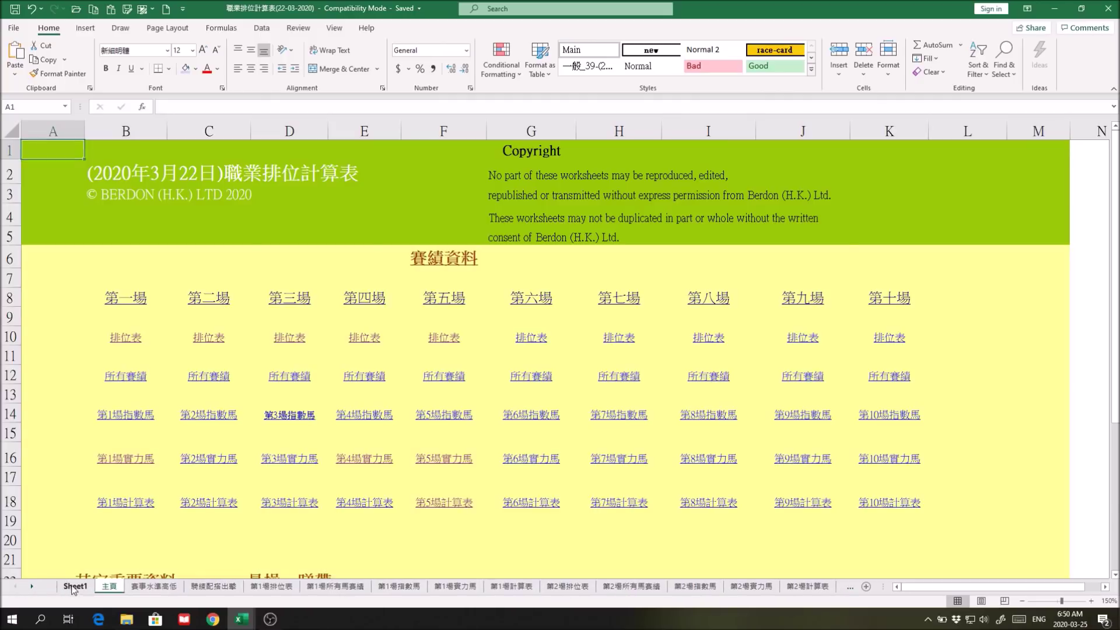
{"action": "left_click", "coordinate": [74, 586]}
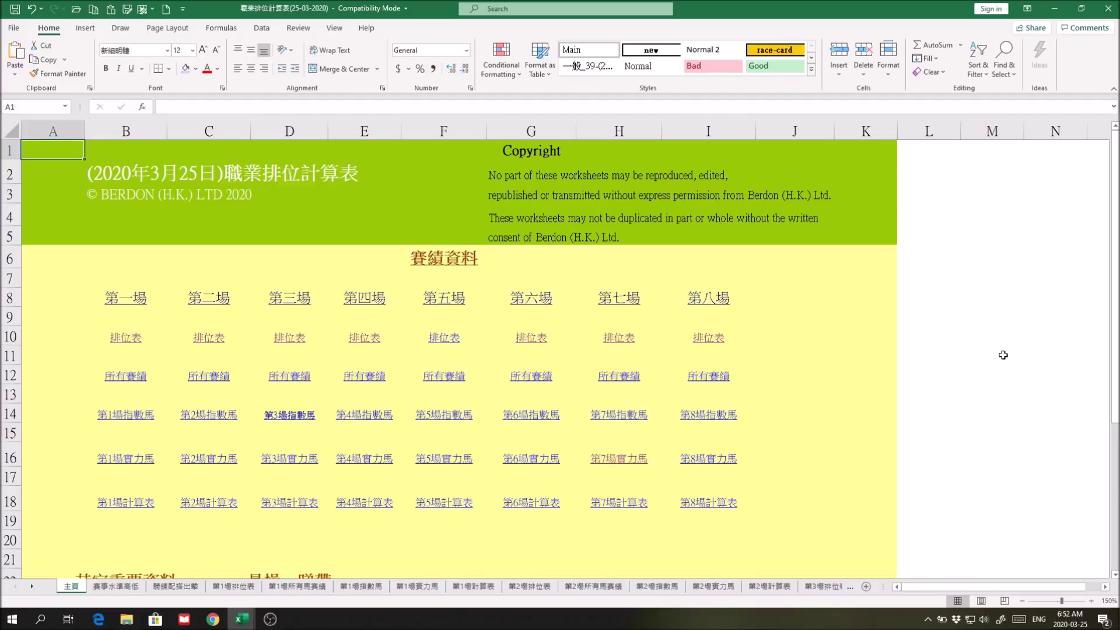
Open race 3's 排位表 in the 25-03-2020 workbook, select 精算八方, and return to the home sheet
{"action": "left_click", "coordinate": [290, 338]}
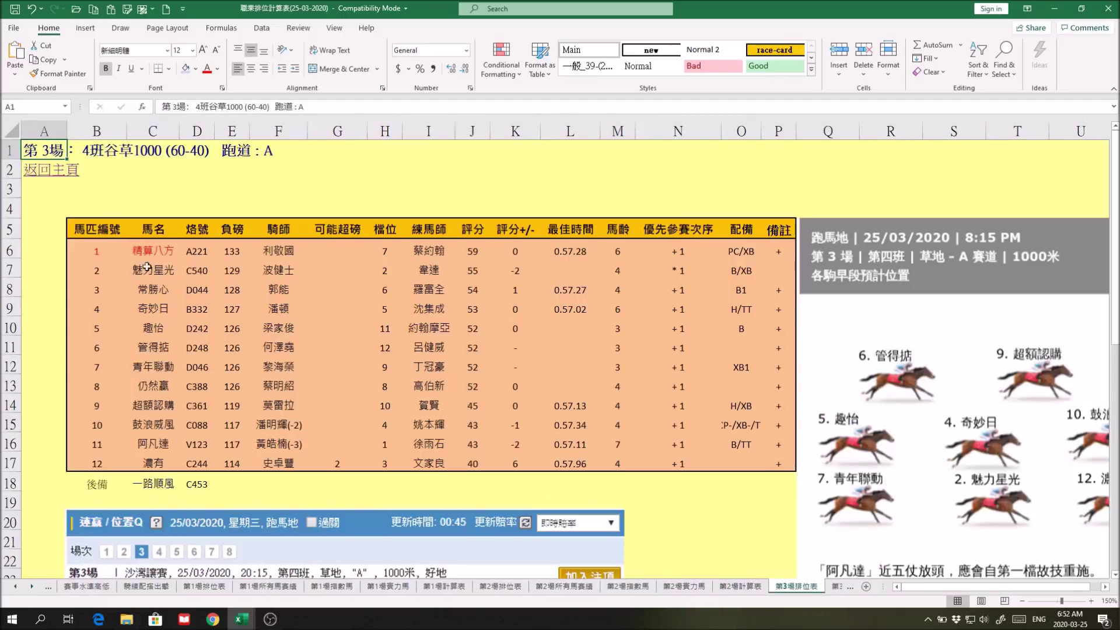
{"action": "left_click", "coordinate": [151, 253]}
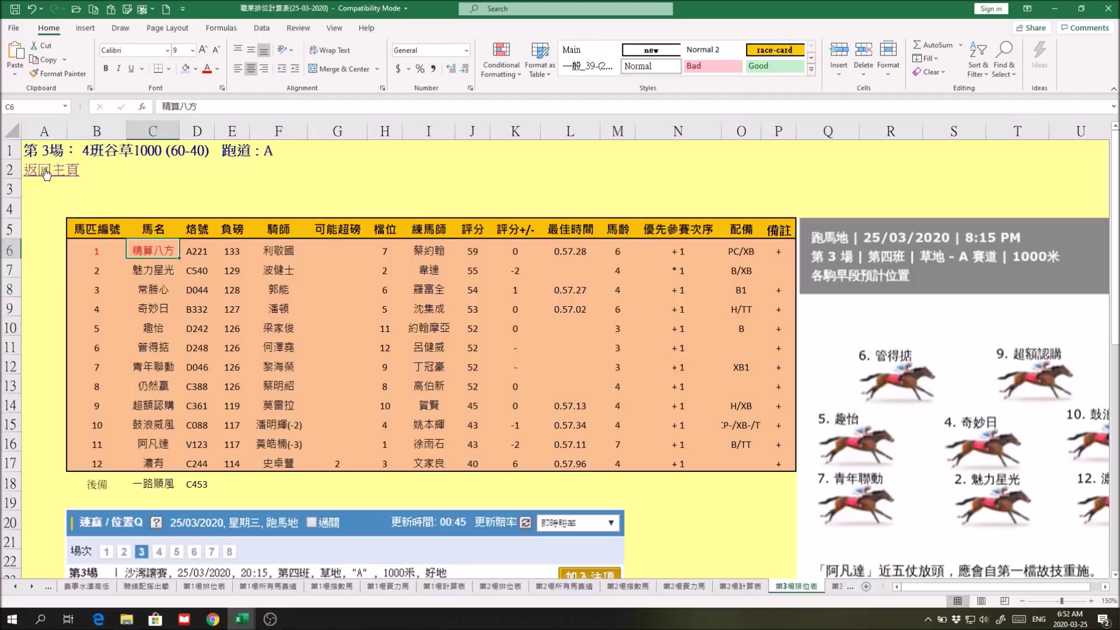
{"action": "left_click", "coordinate": [46, 173]}
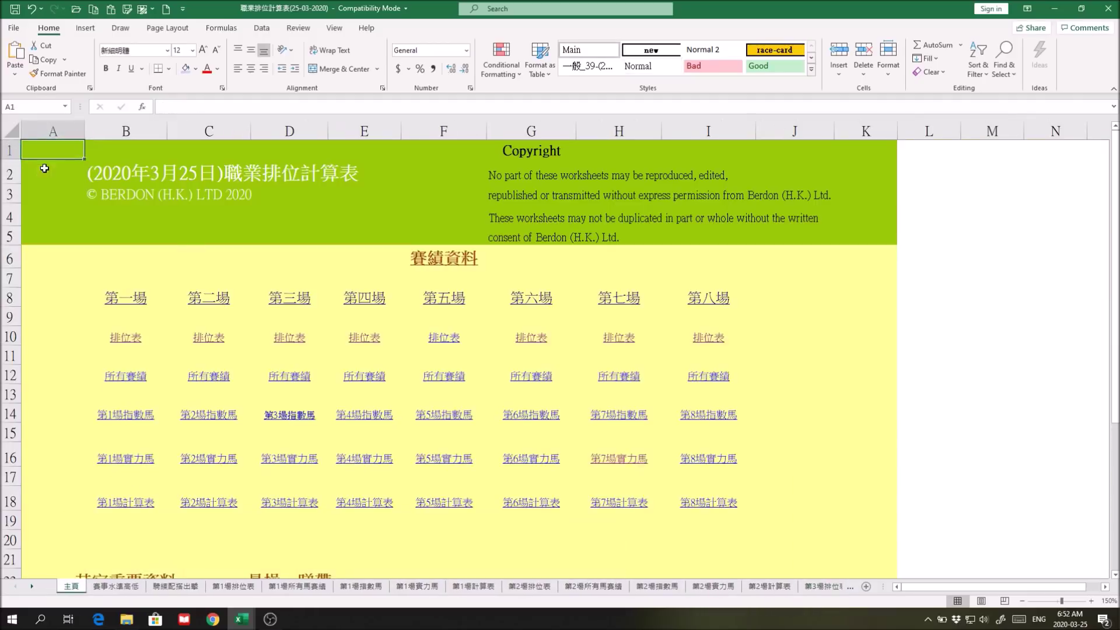
View race 6's 排位表, select 肥仔威威 on race 7's 排位表, and return to the home sheet
{"action": "left_click", "coordinate": [534, 338]}
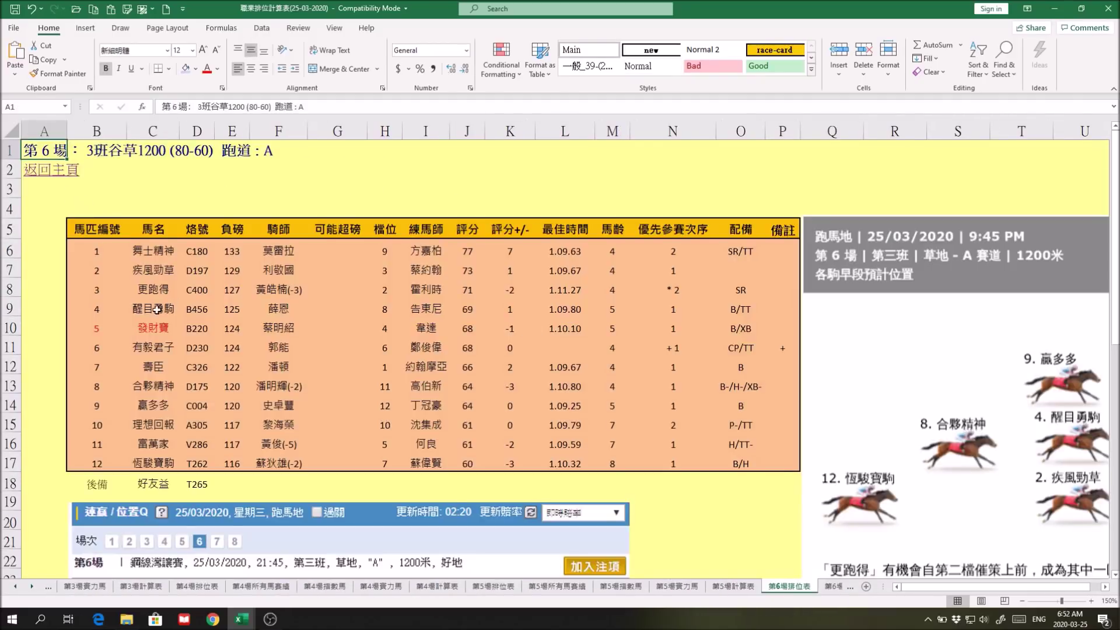
{"action": "left_click", "coordinate": [39, 173]}
{"action": "left_click", "coordinate": [620, 337]}
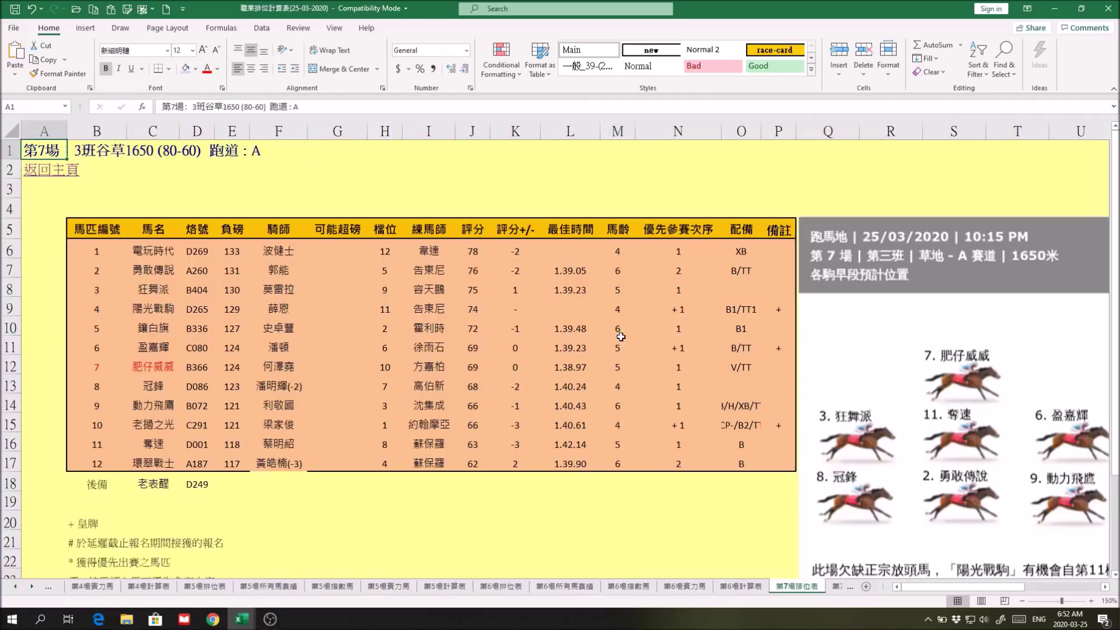
{"action": "left_click", "coordinate": [138, 365]}
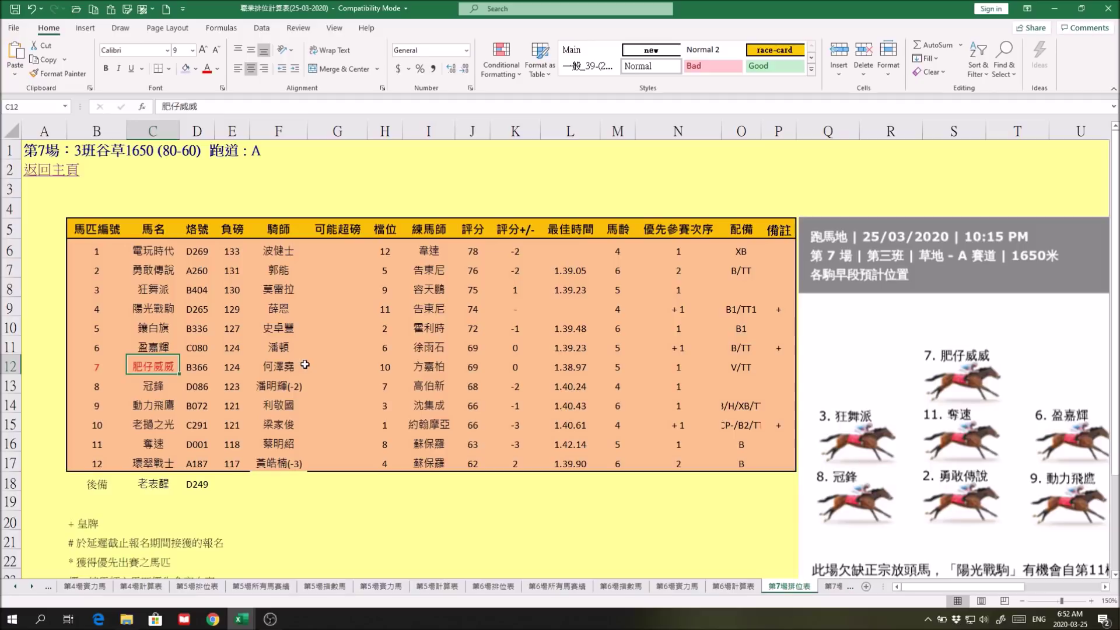
{"action": "left_click", "coordinate": [33, 169]}
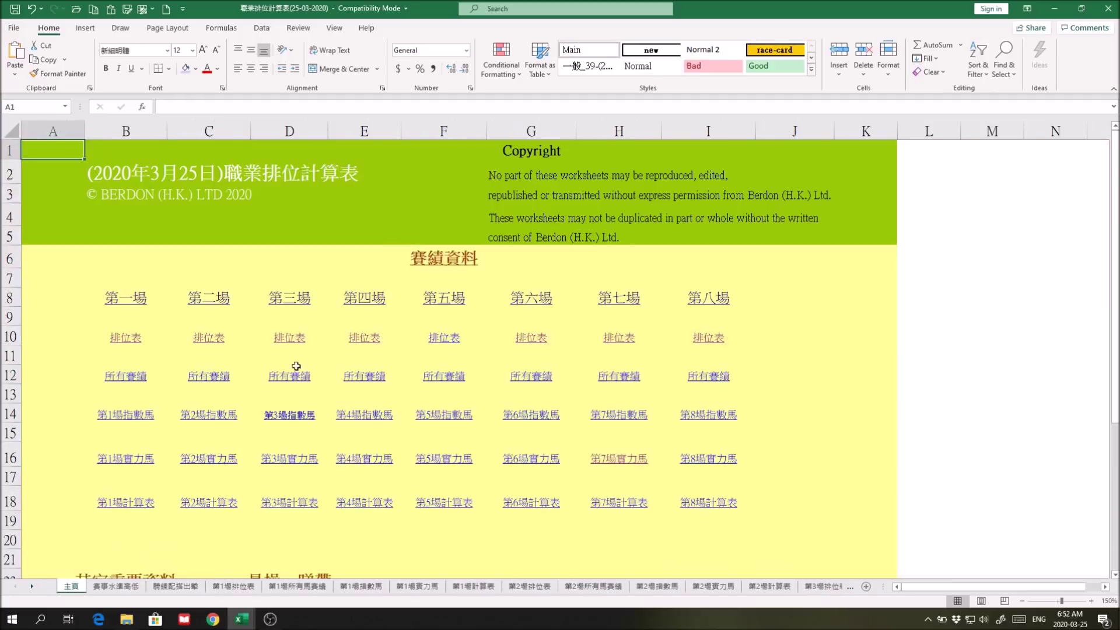
Reopen race 3's 排位表 to point out 精算八方 again, and go back to the home sheet
{"action": "left_click", "coordinate": [289, 341]}
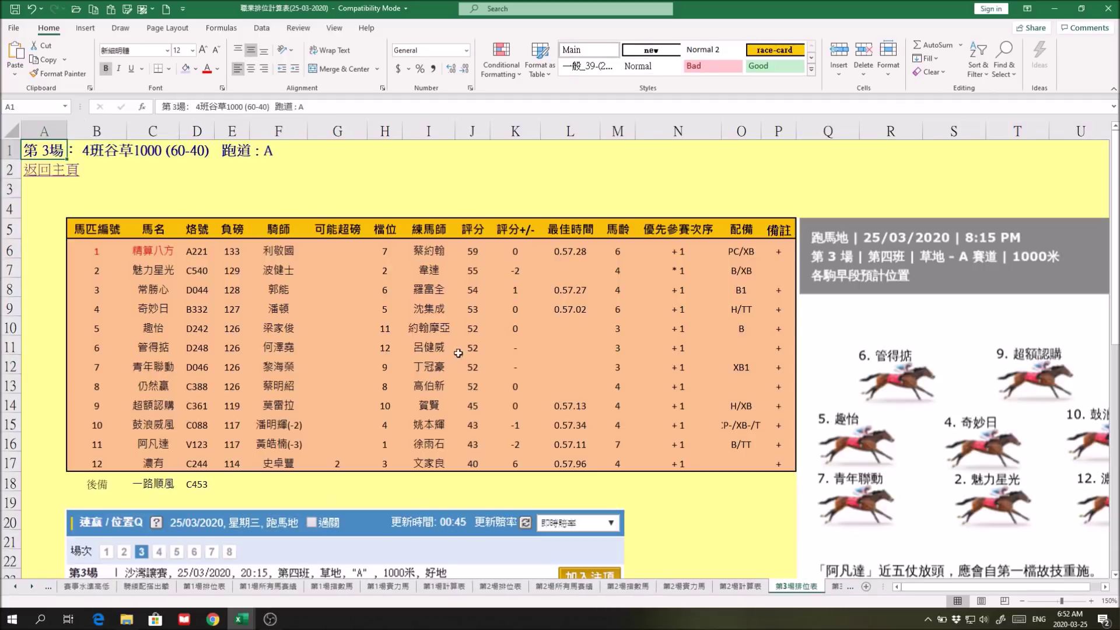
{"action": "left_click", "coordinate": [154, 249]}
{"action": "left_click", "coordinate": [42, 173]}
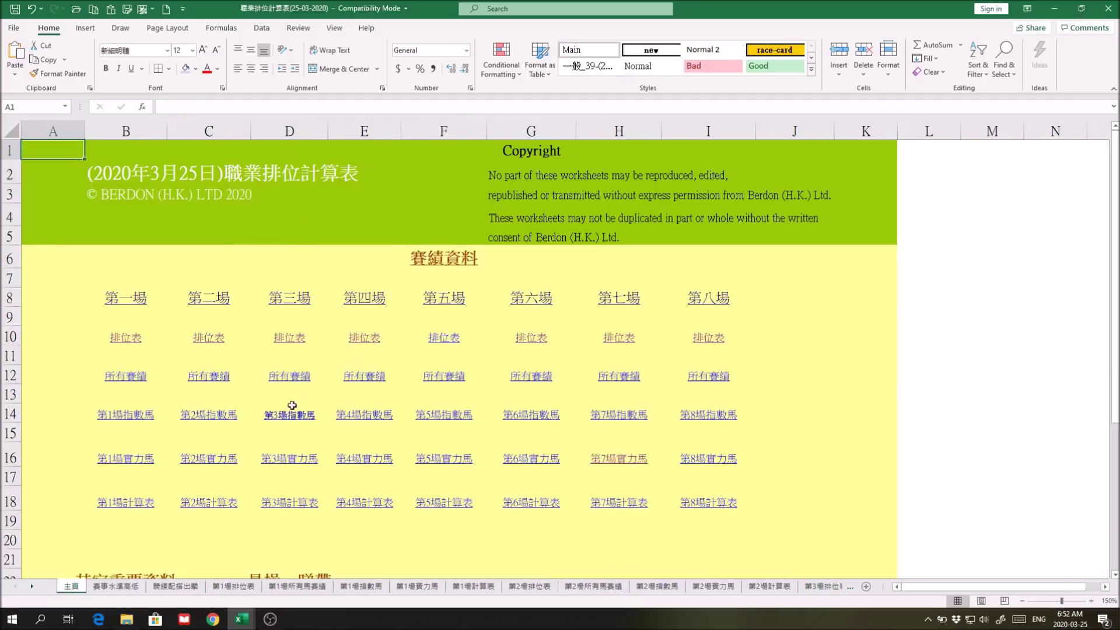
Open 第3場實力馬 from the home sheet and highlight 距頭馬 through 標準時間 for the 上3仗同程前4名 records in rows 20 to 28
{"action": "left_click", "coordinate": [293, 459]}
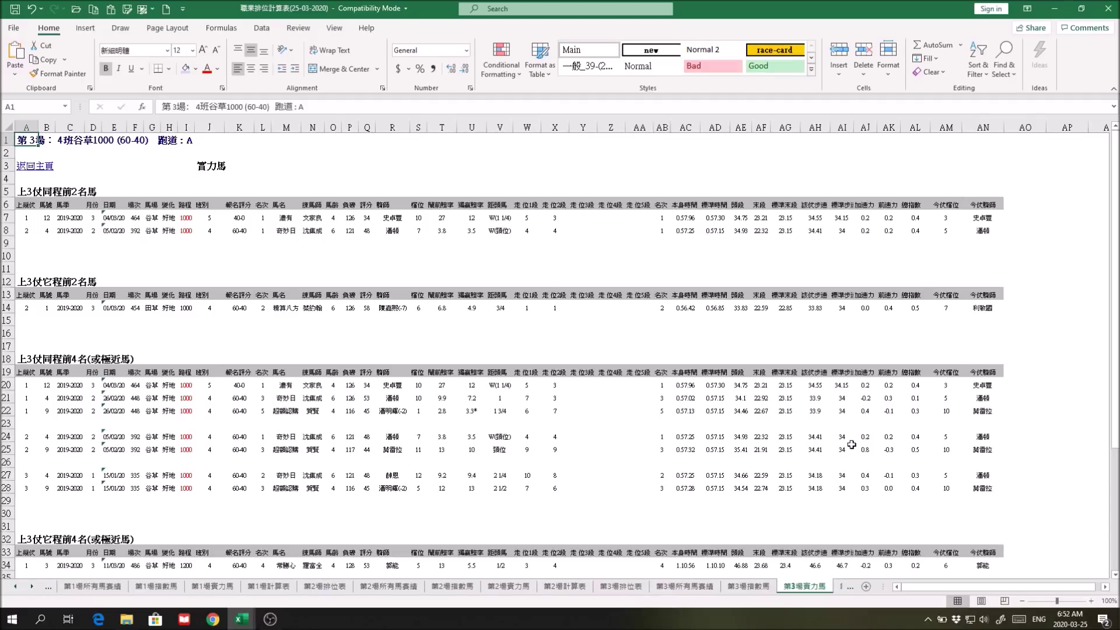
{"action": "scroll", "coordinate": [852, 444], "scroll_direction": "down", "scroll_amount": 2}
{"action": "left_click", "coordinate": [1090, 600]}
{"action": "left_click", "coordinate": [1090, 600]}
{"action": "left_click", "coordinate": [1090, 601]}
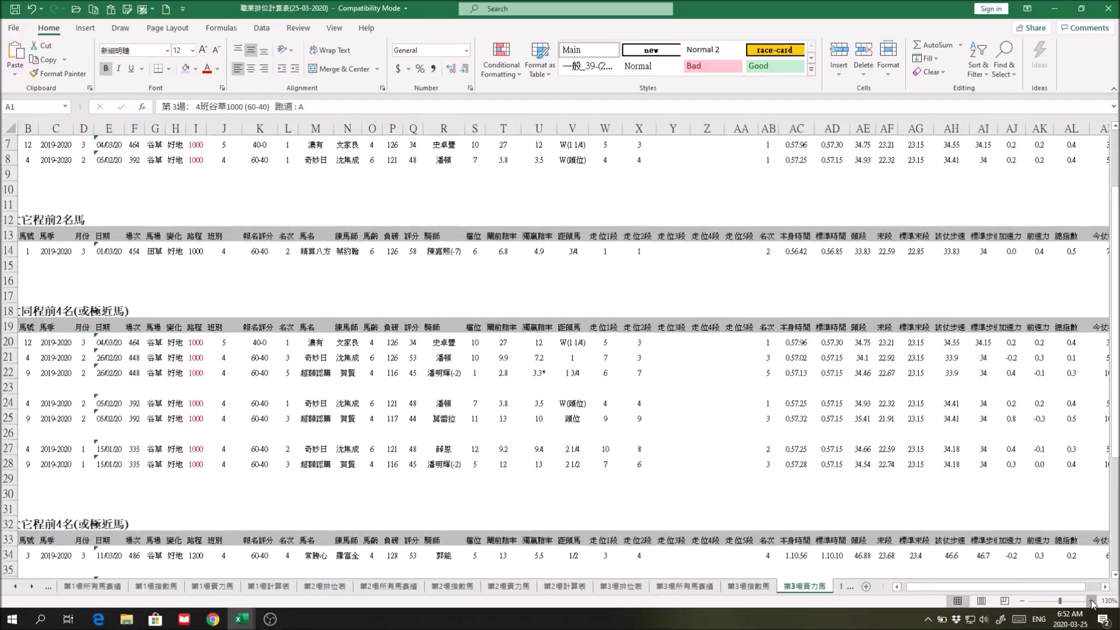
{"action": "left_click", "coordinate": [1091, 601]}
{"action": "left_click", "coordinate": [1091, 601]}
{"action": "mouse_move", "coordinate": [602, 344]}
{"action": "left_mouse_down"}
{"action": "mouse_move", "coordinate": [612, 389]}
{"action": "mouse_move", "coordinate": [848, 474]}
{"action": "mouse_move", "coordinate": [869, 494]}
{"action": "left_mouse_up"}
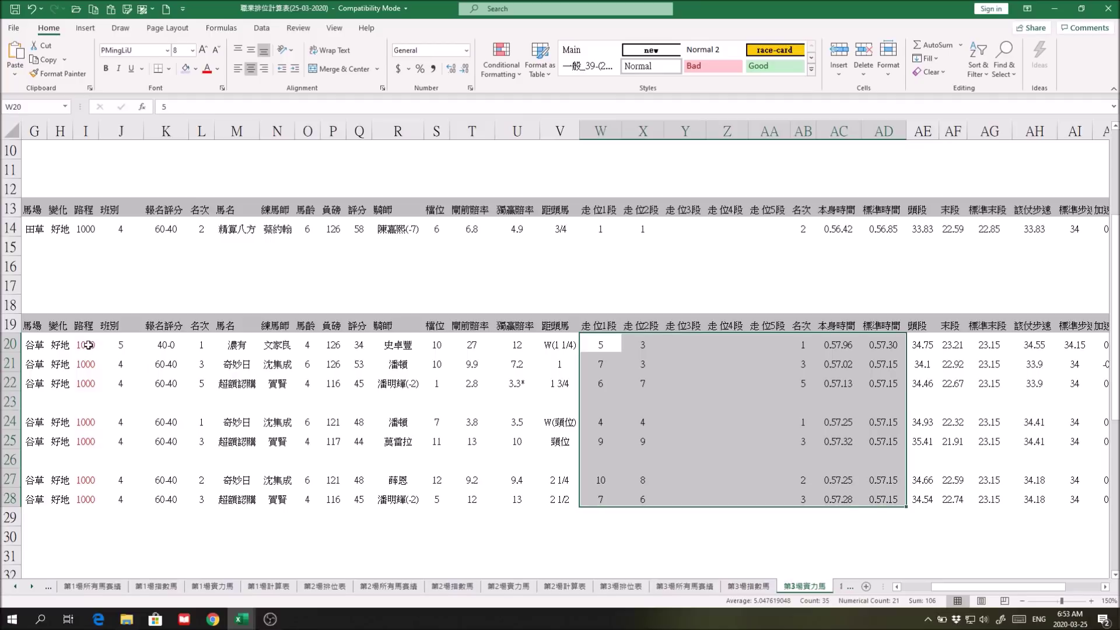
{"action": "left_click", "coordinate": [586, 394]}
{"action": "left_click_drag", "start_coordinate": [581, 342], "coordinate": [869, 492]}
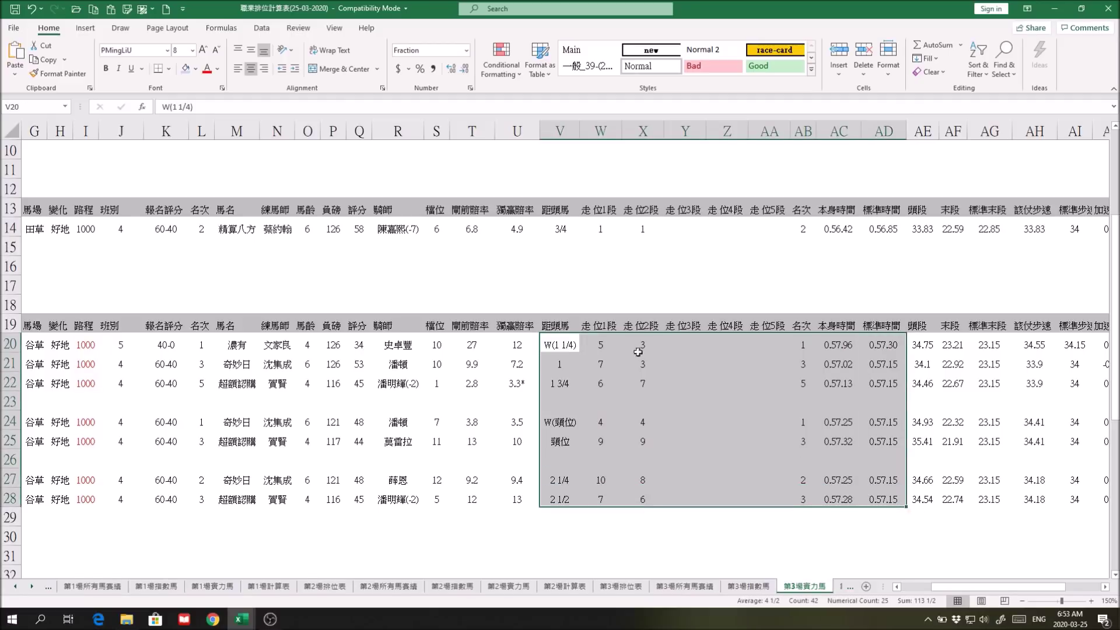
In the 上3仗它程前4名 table, highlight 精算八方's 01/03/20 record in row 36 and select its 路程 value
{"action": "scroll", "coordinate": [712, 394], "scroll_direction": "down", "scroll_amount": 3}
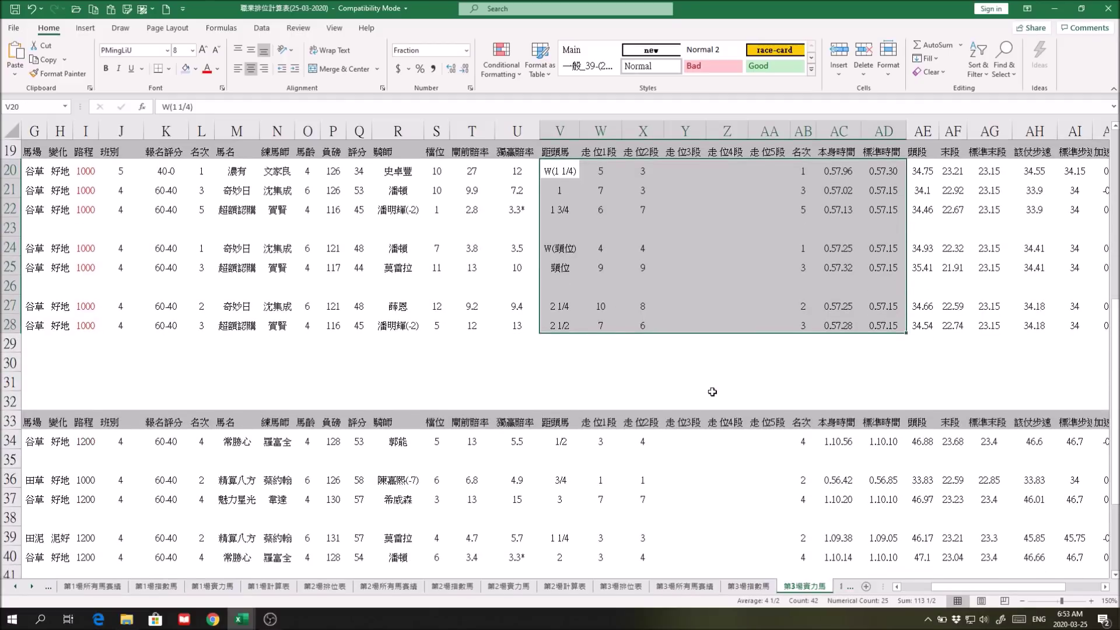
{"action": "scroll", "coordinate": [713, 396], "scroll_direction": "down", "scroll_amount": 1}
{"action": "left_click_drag", "start_coordinate": [968, 586], "coordinate": [939, 586]}
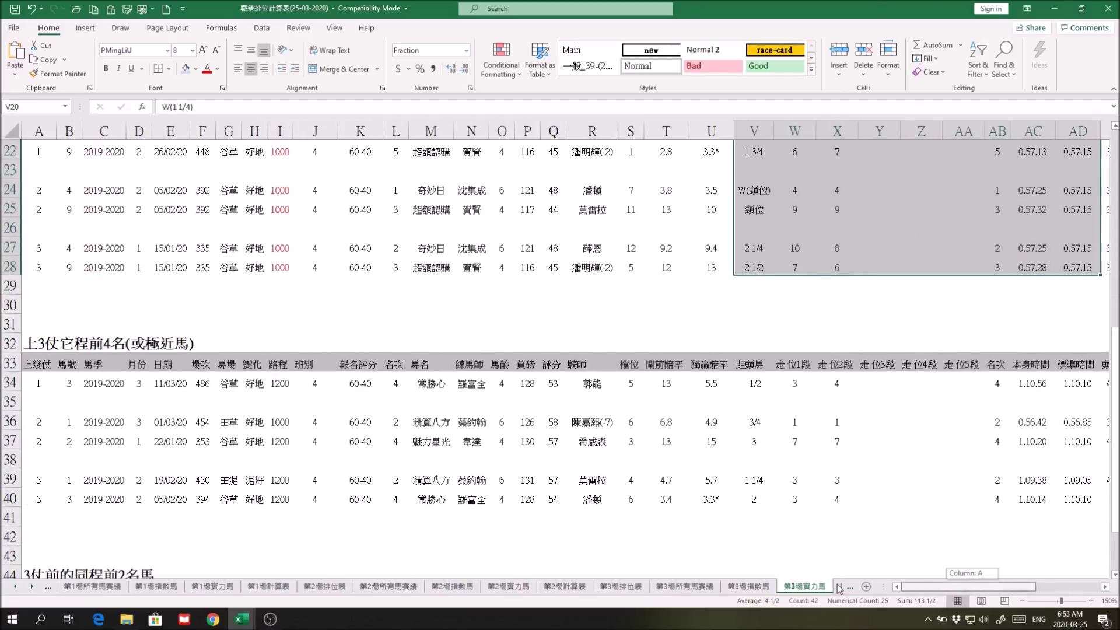
{"action": "left_click_drag", "start_coordinate": [10, 364], "coordinate": [33, 449]}
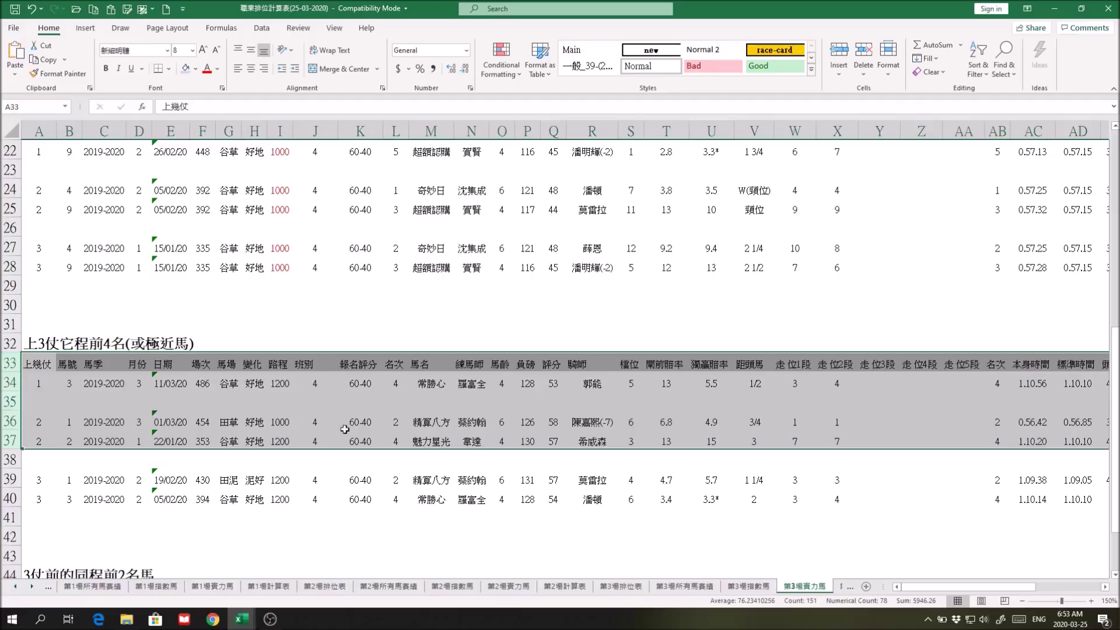
{"action": "left_click", "coordinate": [432, 424]}
{"action": "left_click", "coordinate": [10, 421]}
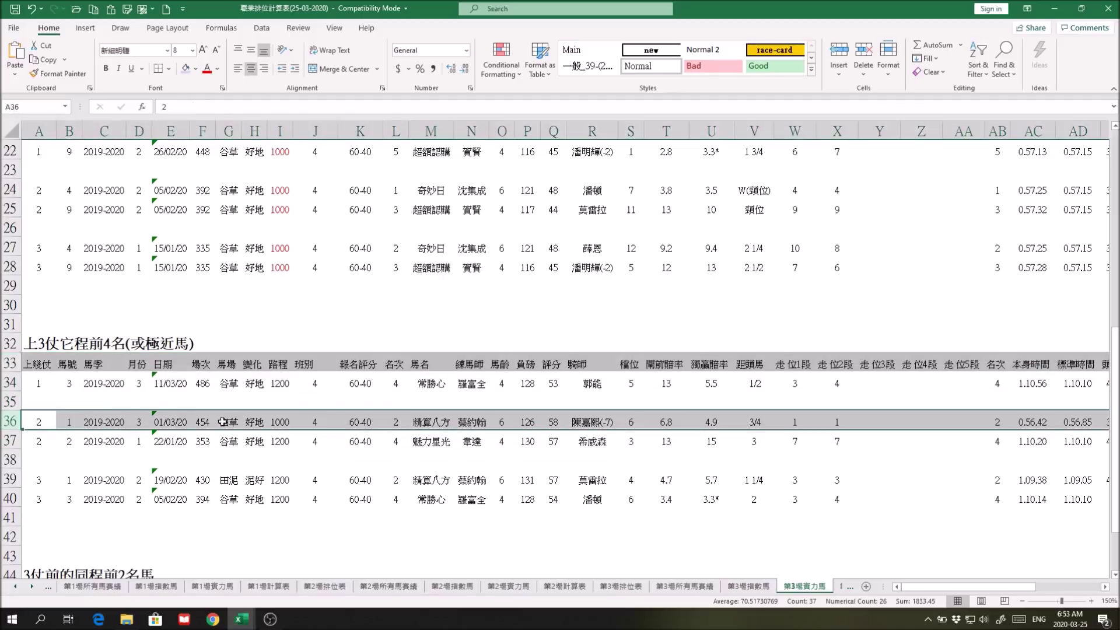
{"action": "left_click", "coordinate": [288, 420]}
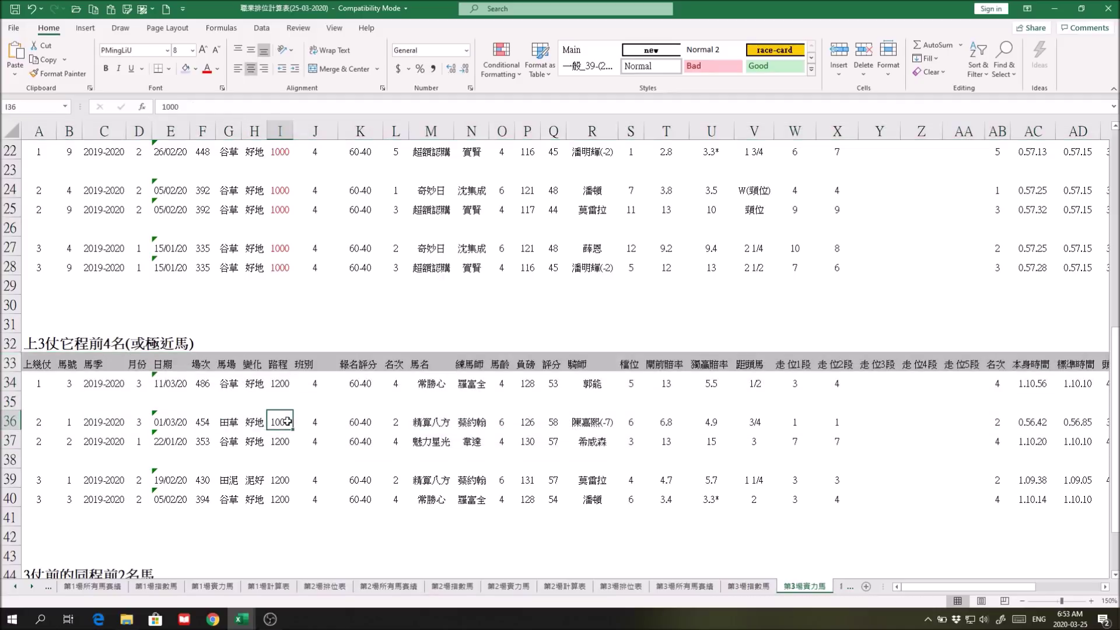
Examine 精算八方's sectional, pace and finishing times against the standards in row 36, along with its running positions
{"action": "left_click_drag", "start_coordinate": [962, 586], "coordinate": [1016, 586]}
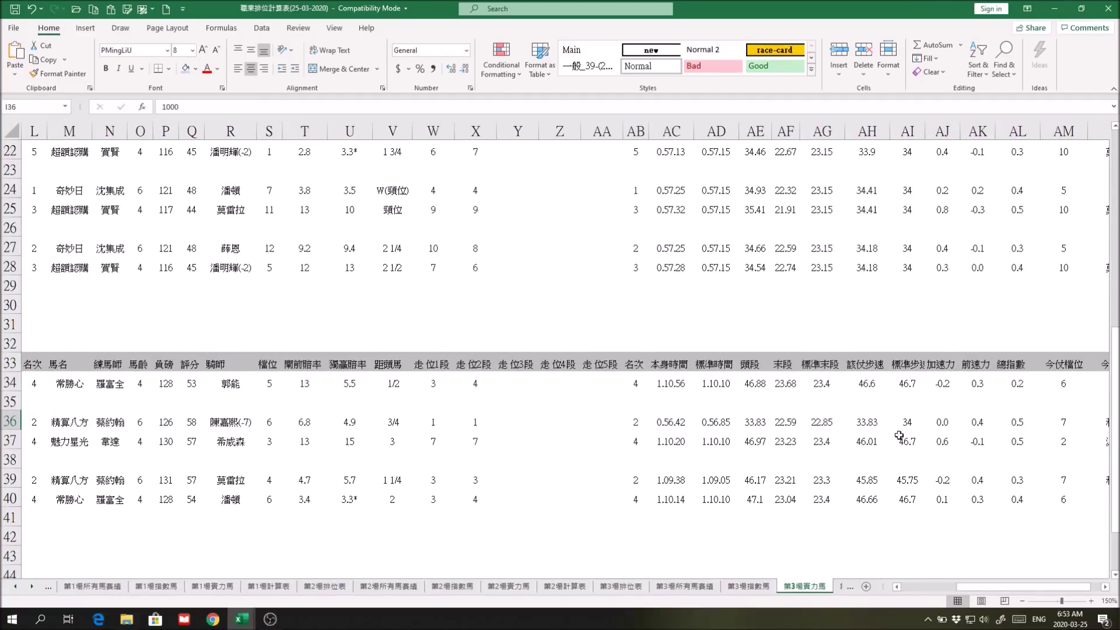
{"action": "left_click", "coordinate": [763, 425]}
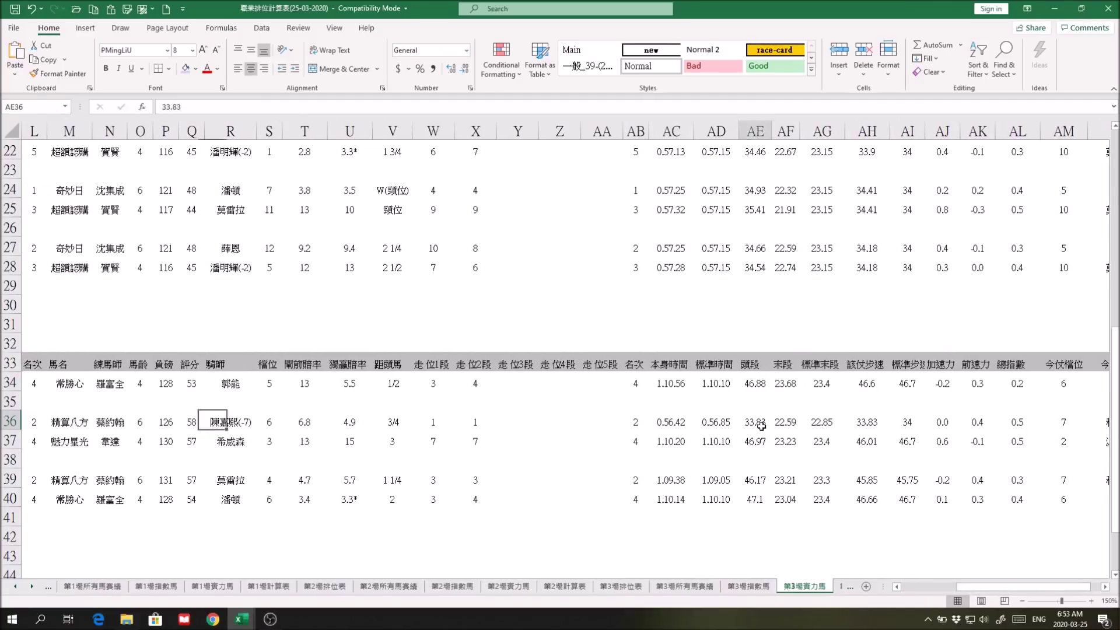
{"action": "left_click", "coordinate": [909, 425]}
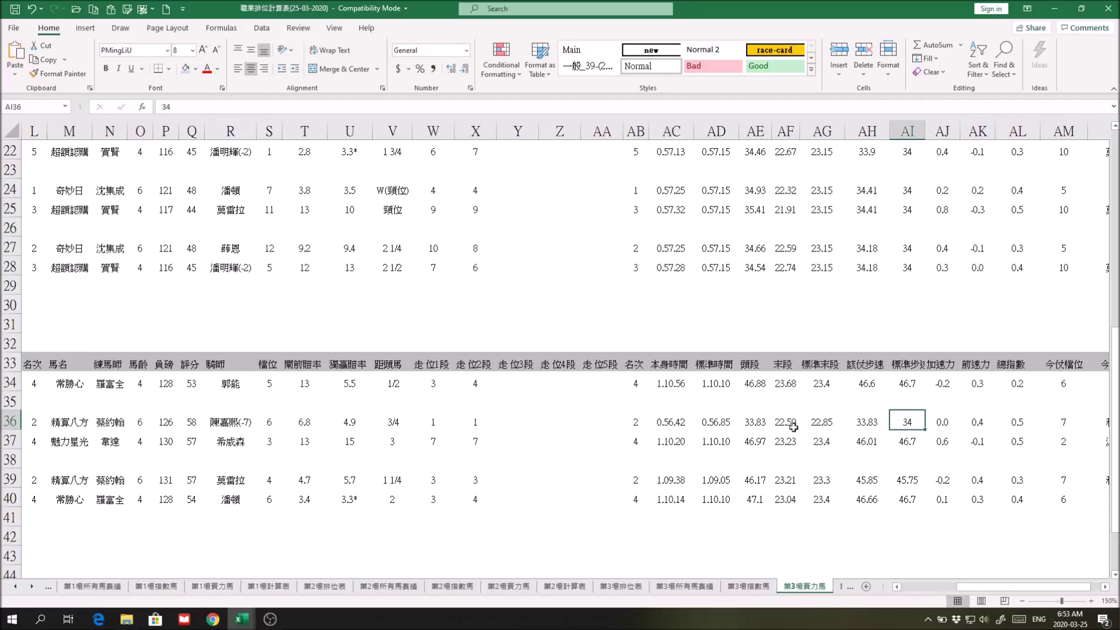
{"action": "left_click", "coordinate": [823, 424]}
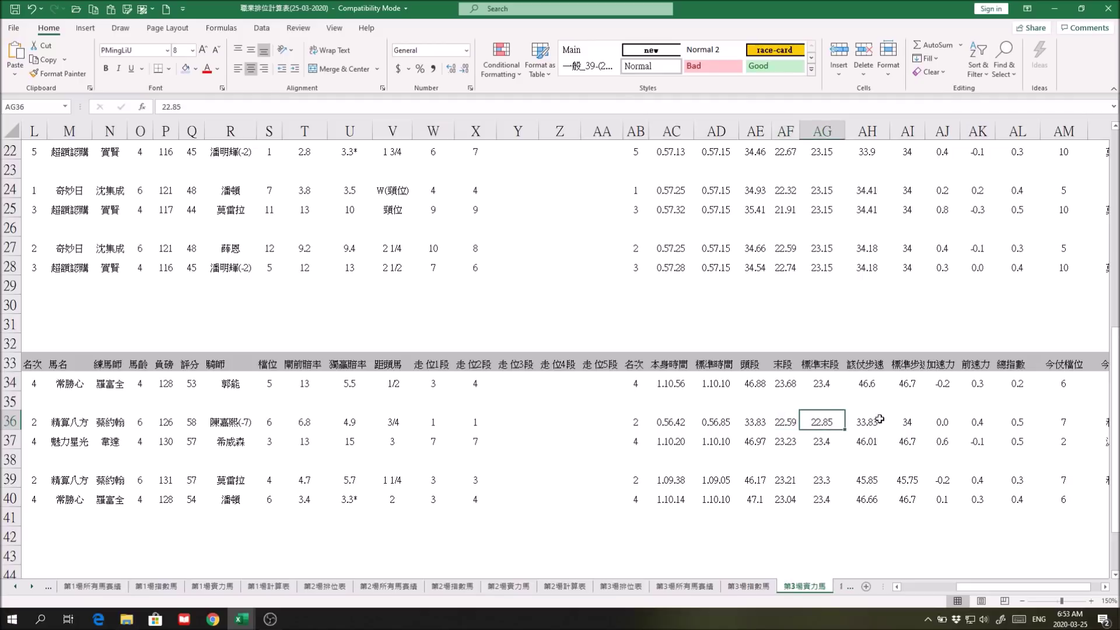
{"action": "left_click", "coordinate": [679, 428]}
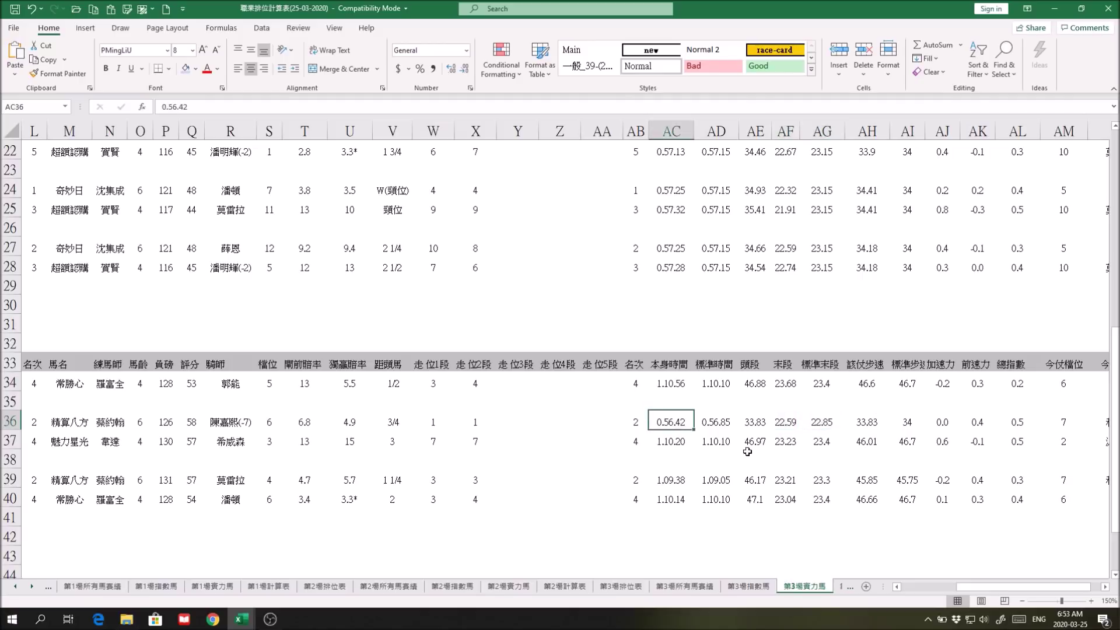
{"action": "left_click", "coordinate": [720, 423]}
{"action": "left_click_drag", "start_coordinate": [438, 429], "coordinate": [680, 431]}
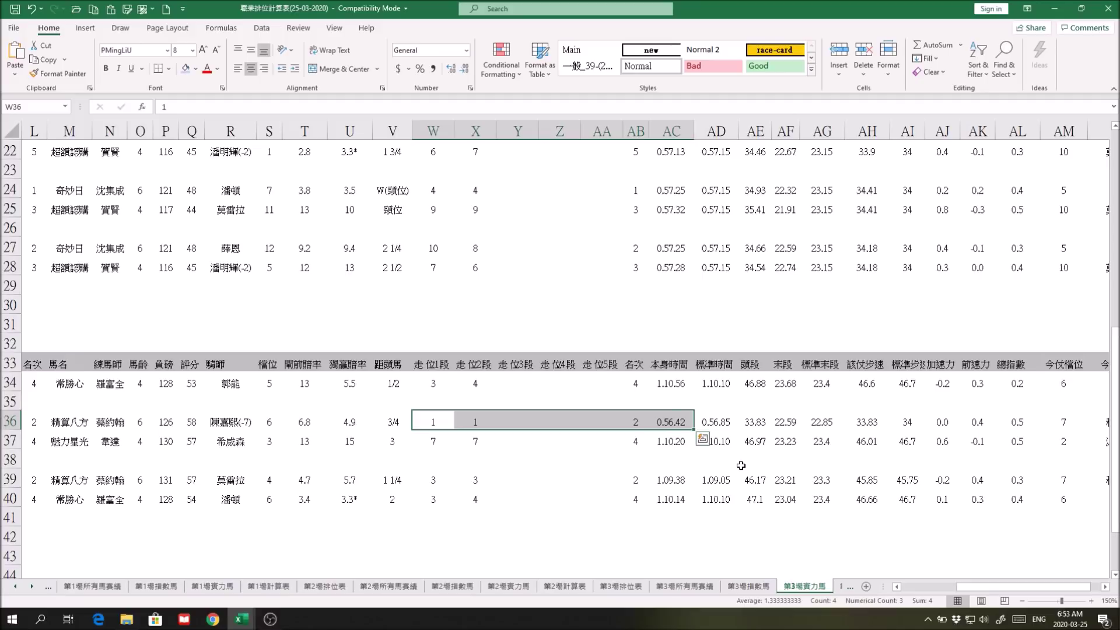
{"action": "left_click_drag", "start_coordinate": [436, 422], "coordinate": [601, 421]}
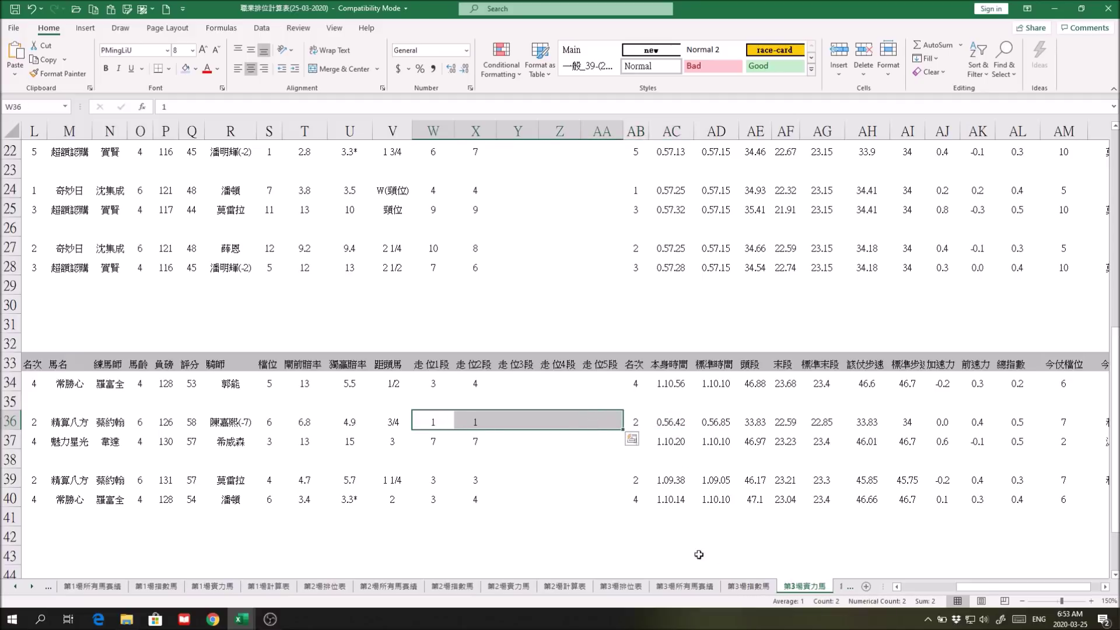
Switch to the 第3場排位表 sheet and view the full 各駒早段預計位置 diagram beside the runner table
{"action": "left_click", "coordinate": [635, 587]}
{"action": "left_click", "coordinate": [1104, 586]}
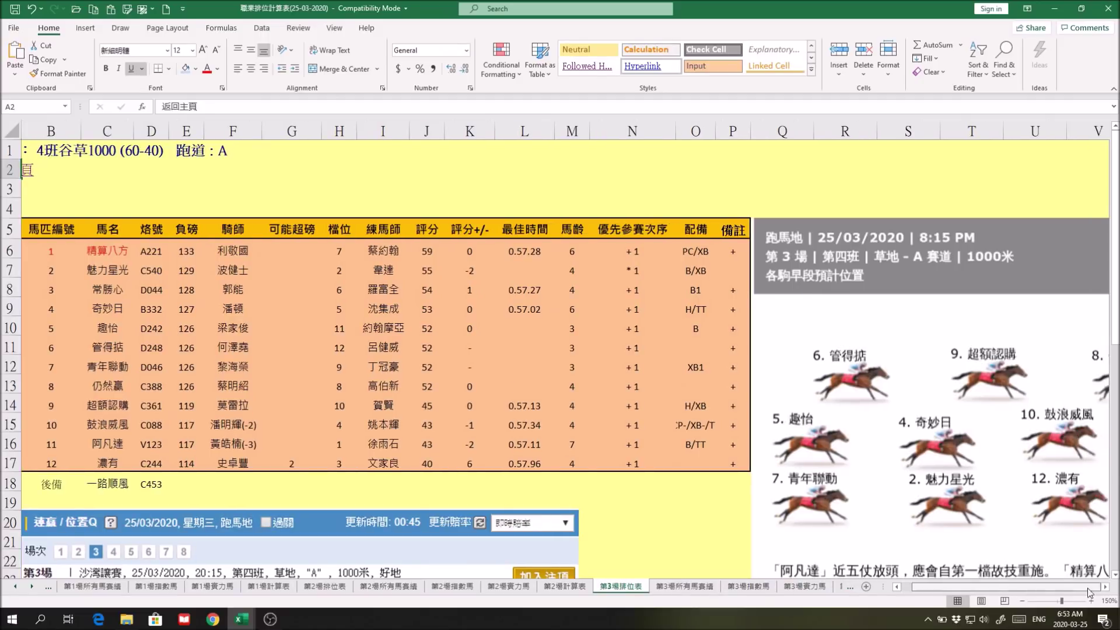
{"action": "left_click", "coordinate": [1105, 587]}
{"action": "left_click", "coordinate": [1104, 587]}
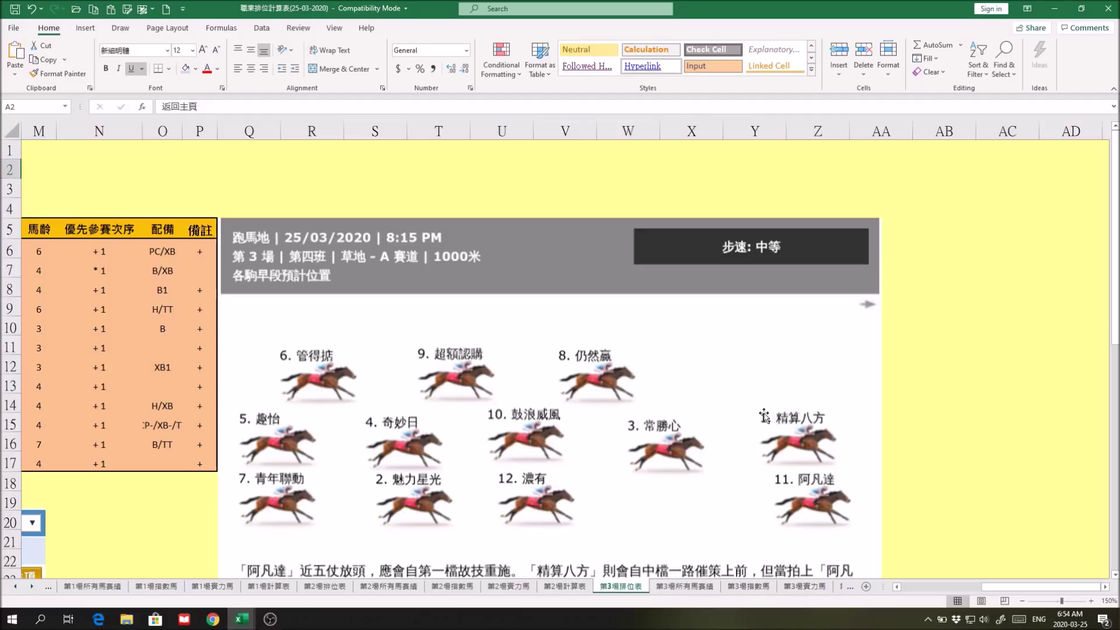
Check race 3's 連贏 and 獨贏 odds below the runner table, select 精算八方, and return to the home sheet
{"action": "left_click_drag", "start_coordinate": [982, 589], "coordinate": [910, 594]}
{"action": "scroll", "coordinate": [688, 494], "scroll_direction": "down", "scroll_amount": 3}
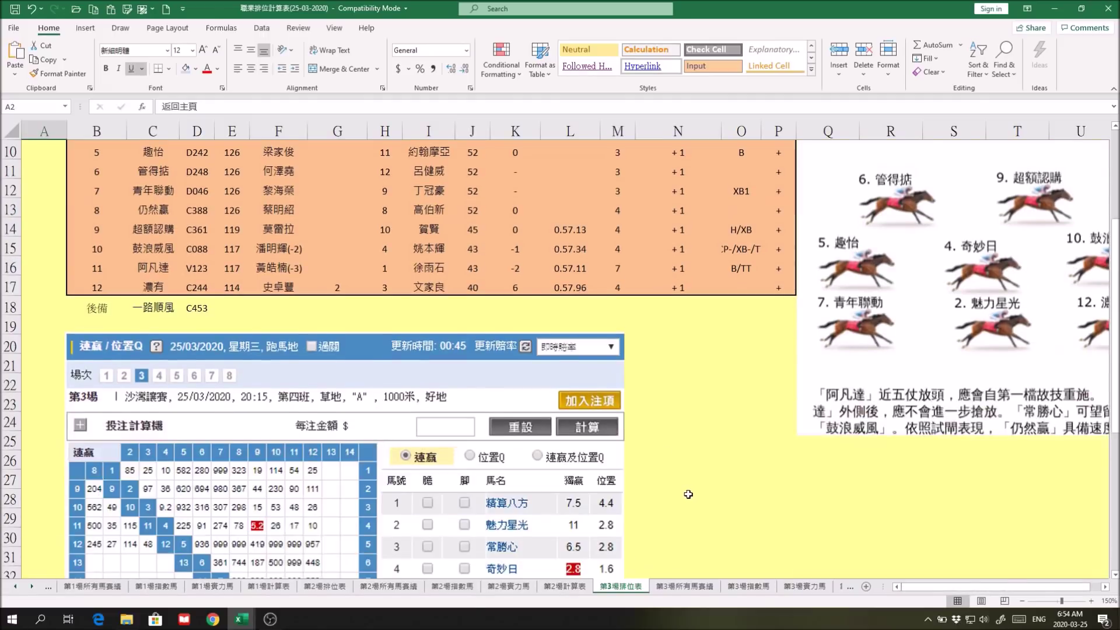
{"action": "scroll", "coordinate": [688, 494], "scroll_direction": "down", "scroll_amount": 1}
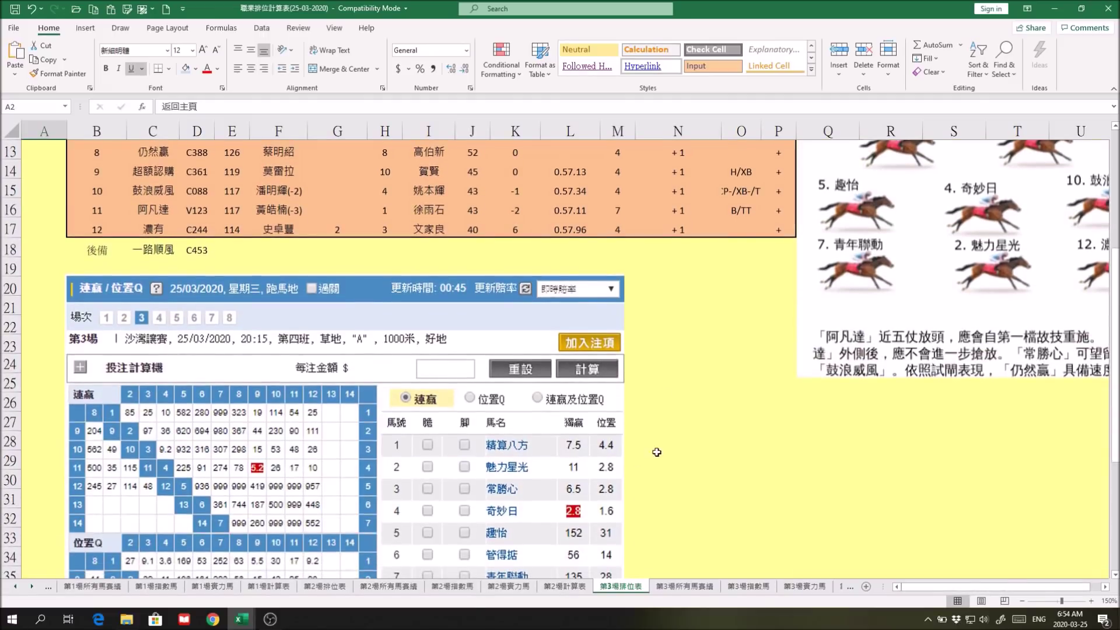
{"action": "scroll", "coordinate": [715, 458], "scroll_direction": "up", "scroll_amount": 3}
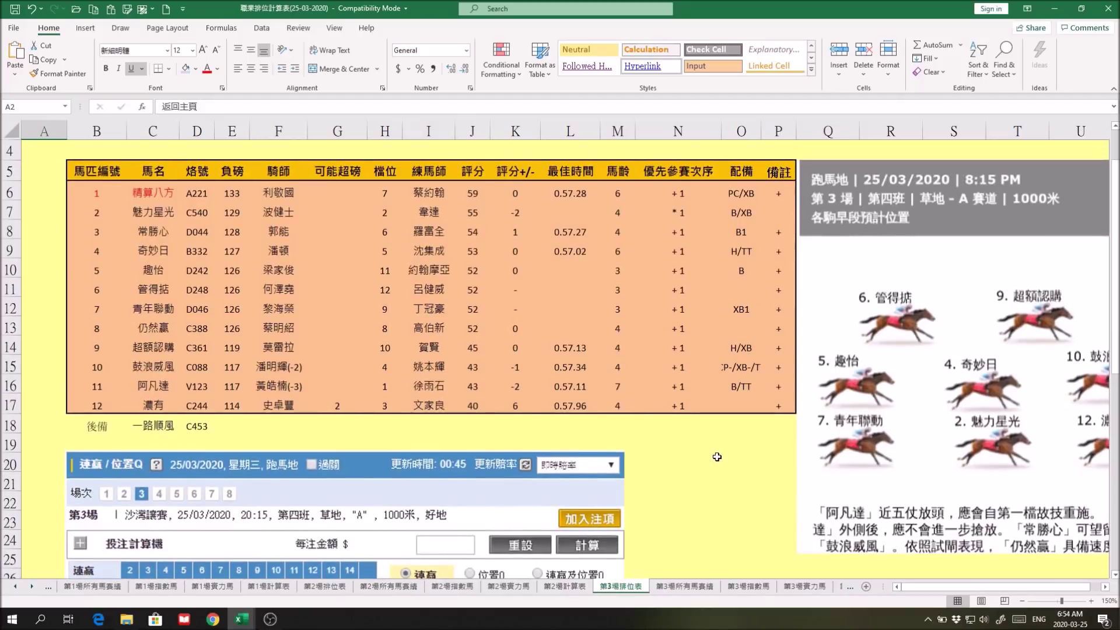
{"action": "scroll", "coordinate": [715, 455], "scroll_direction": "up", "scroll_amount": 1}
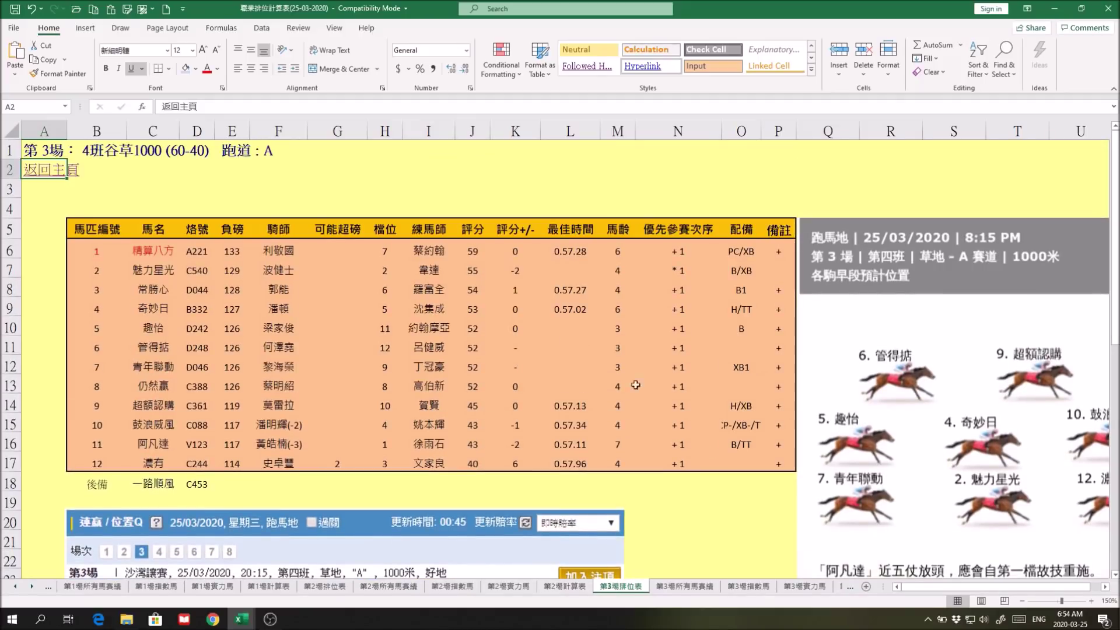
{"action": "left_click", "coordinate": [159, 252]}
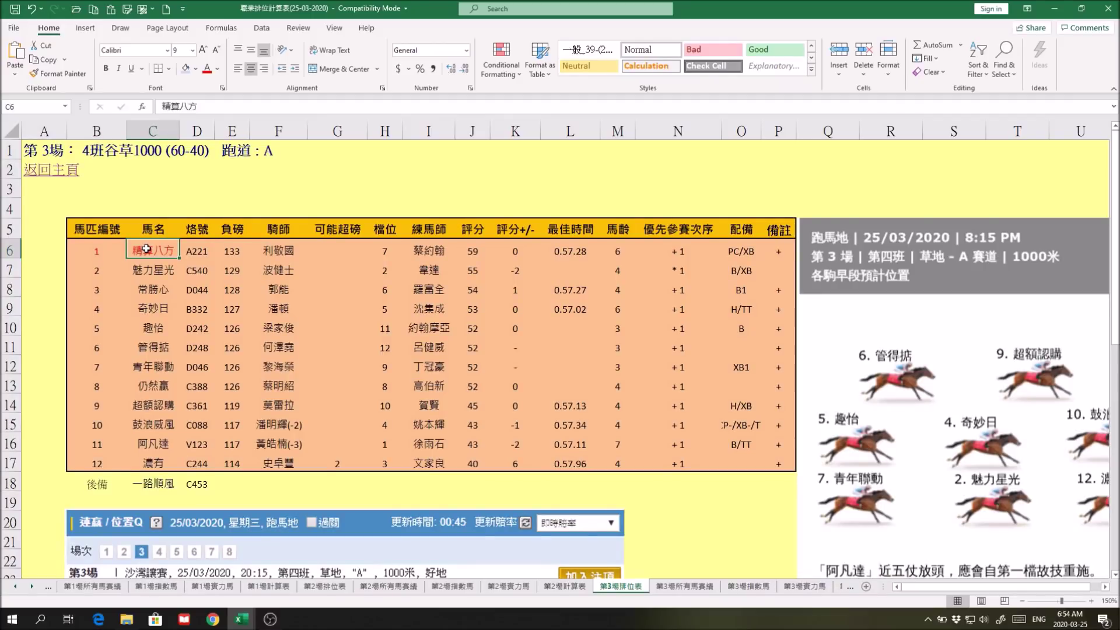
{"action": "left_click", "coordinate": [46, 178]}
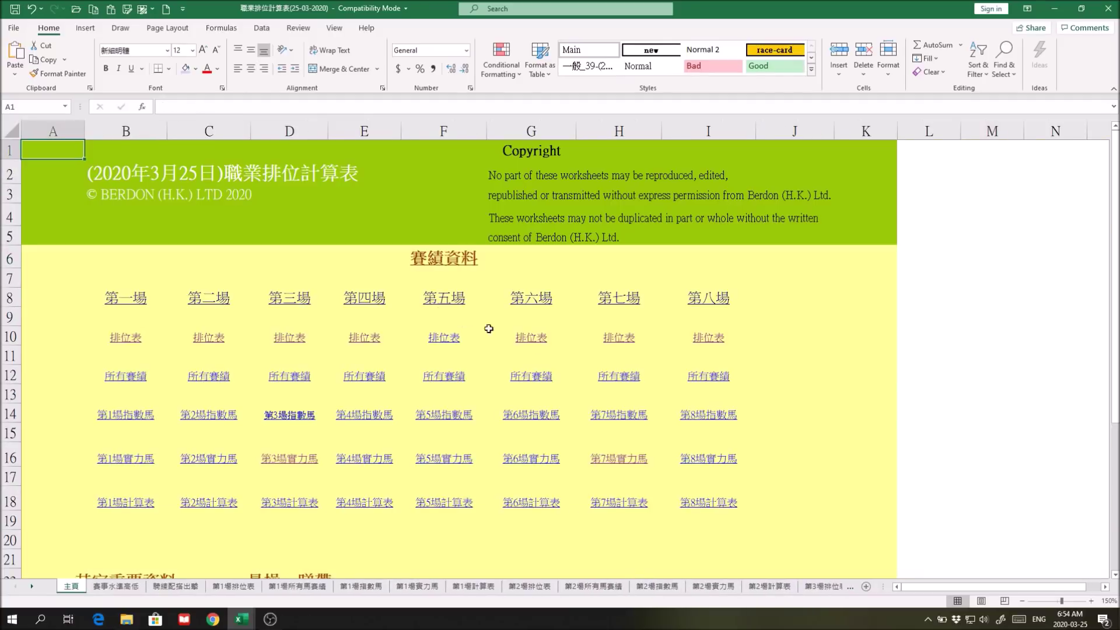
Open race 7's 排位表 from the home sheet and select 肥仔威威 in the runner table
{"action": "left_click", "coordinate": [611, 337]}
{"action": "left_click", "coordinate": [611, 337]}
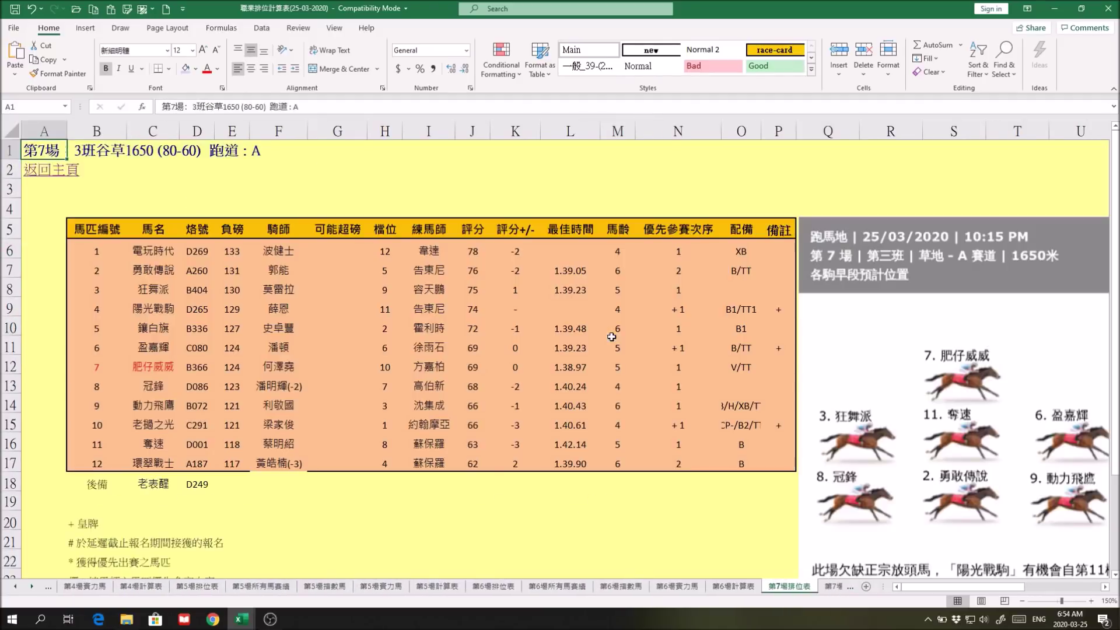
{"action": "left_click", "coordinate": [153, 362]}
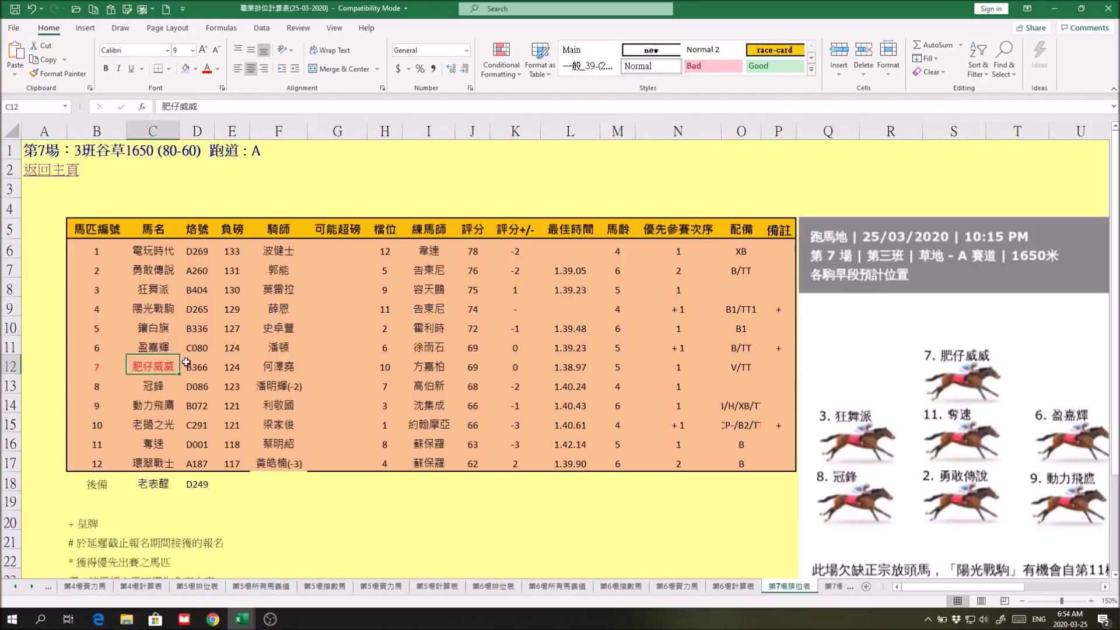
Filter the 第7場所有馬賽績 sheet's 馬名 column to 肥仔威威 only and view its records at 150% zoom
{"action": "left_click", "coordinate": [833, 586]}
{"action": "left_click", "coordinate": [511, 192]}
{"action": "left_click", "coordinate": [415, 315]}
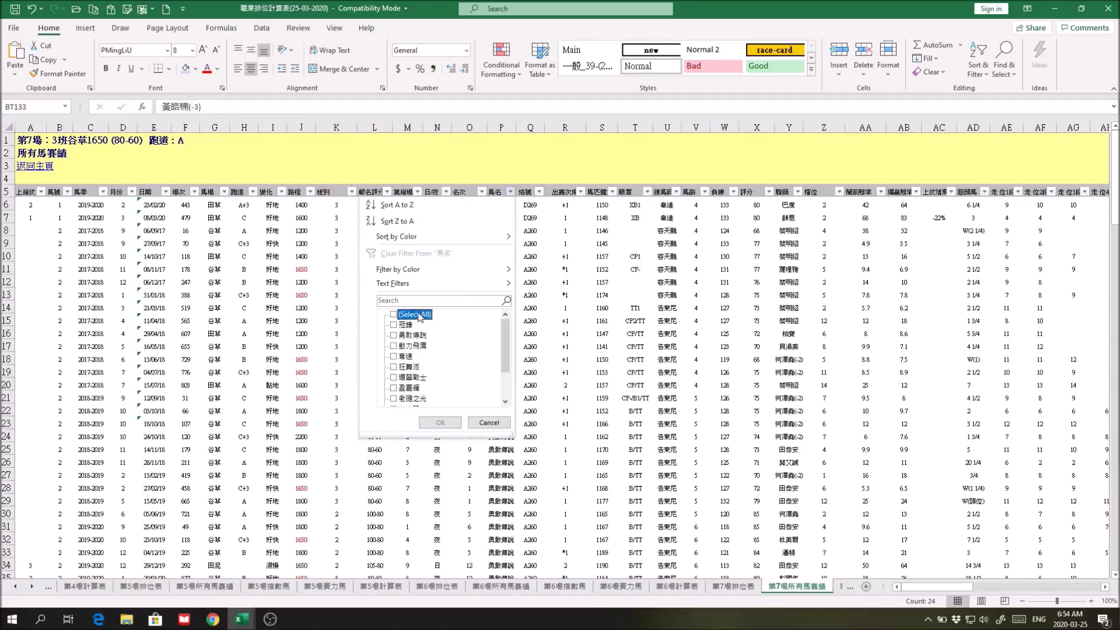
{"action": "scroll", "coordinate": [503, 341], "scroll_direction": "down", "scroll_amount": 3}
{"action": "left_click", "coordinate": [420, 380]}
{"action": "left_click", "coordinate": [441, 422]}
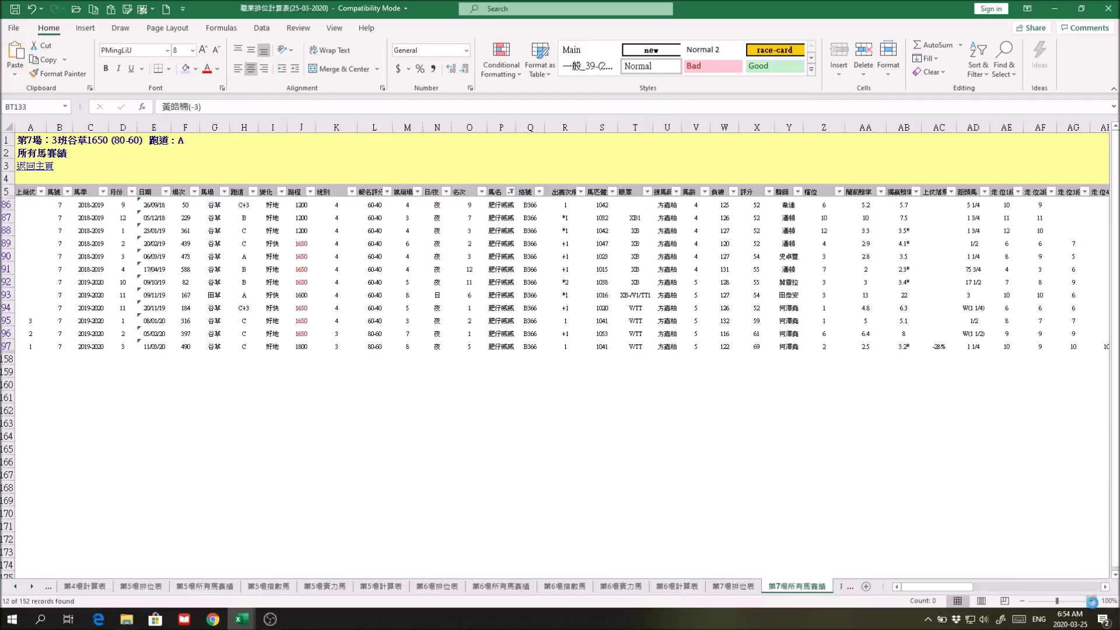
{"action": "left_click", "coordinate": [1090, 600]}
{"action": "left_click", "coordinate": [1090, 601]}
{"action": "left_click", "coordinate": [1090, 601]}
{"action": "left_click", "coordinate": [1091, 601]}
{"action": "left_click", "coordinate": [1091, 600]}
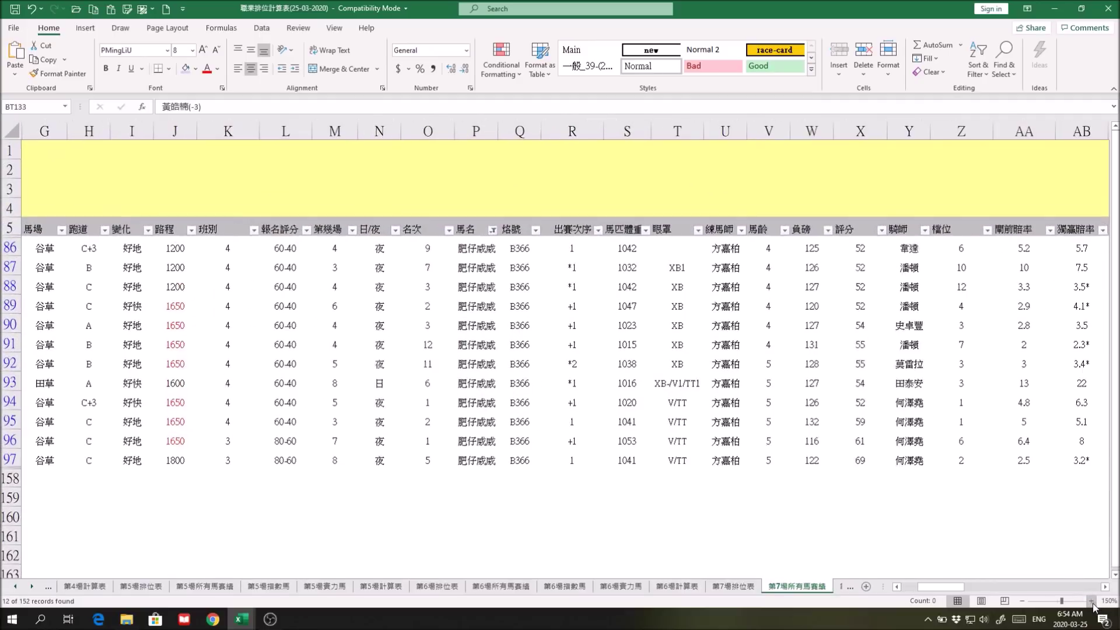
{"action": "left_click_drag", "start_coordinate": [952, 587], "coordinate": [917, 595]}
Switch to the 職業數據庫 workbook and filter the 中長途時間 實力 table's 路程 to 1650
{"action": "mouse_move", "coordinate": [243, 622]}
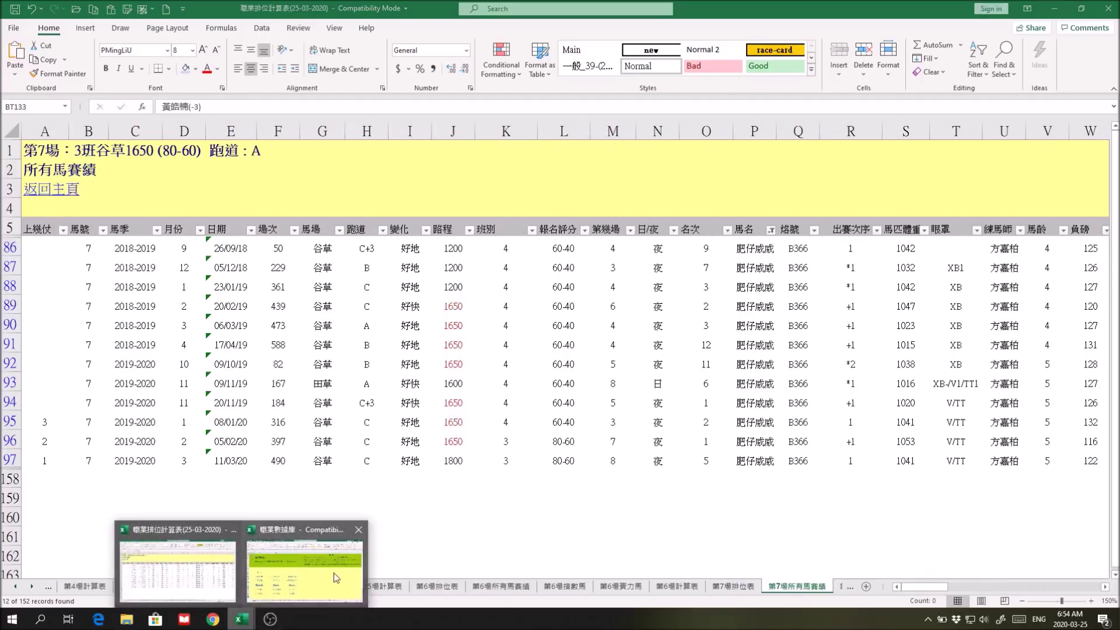
{"action": "left_click", "coordinate": [334, 573]}
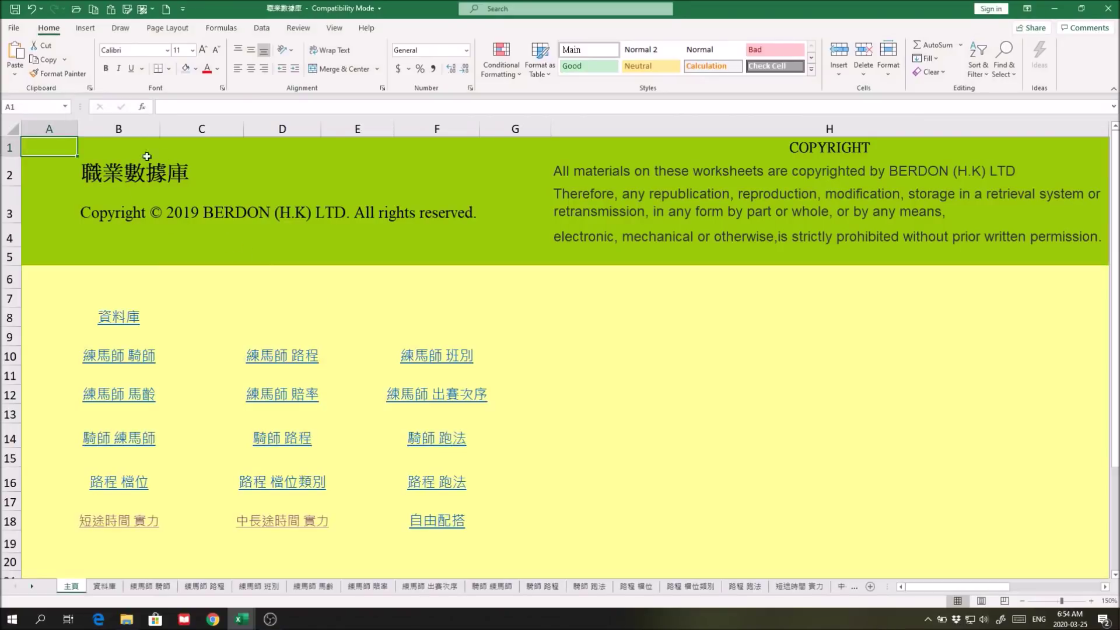
{"action": "left_click", "coordinate": [295, 523]}
{"action": "left_click", "coordinate": [194, 218]}
{"action": "left_click", "coordinate": [65, 348]}
{"action": "left_click", "coordinate": [77, 266]}
{"action": "left_click", "coordinate": [77, 298]}
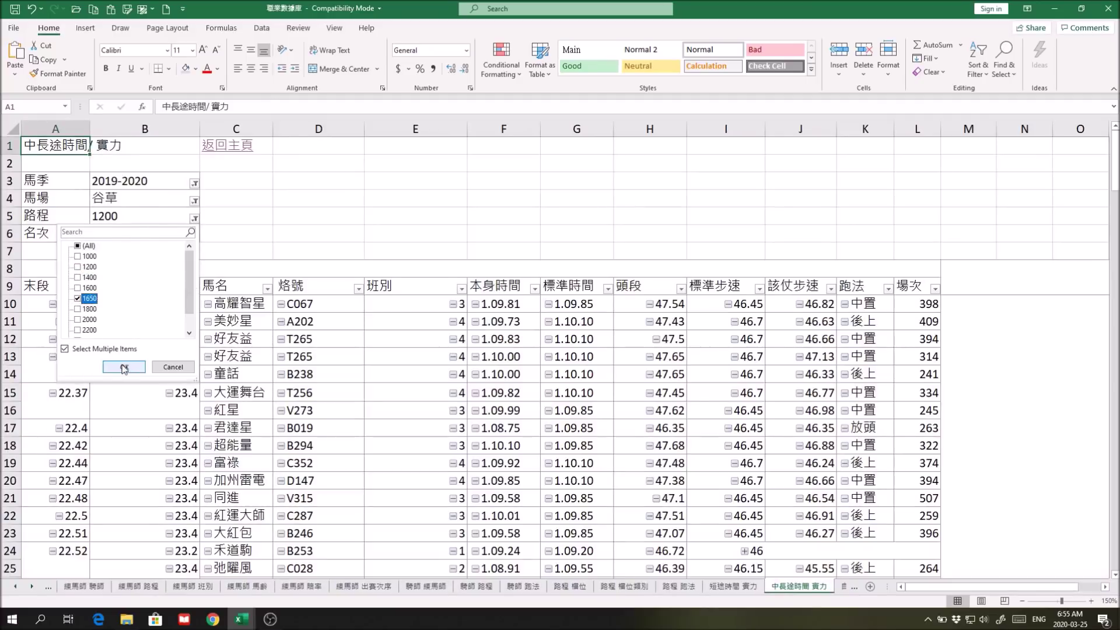
{"action": "left_click", "coordinate": [124, 366]}
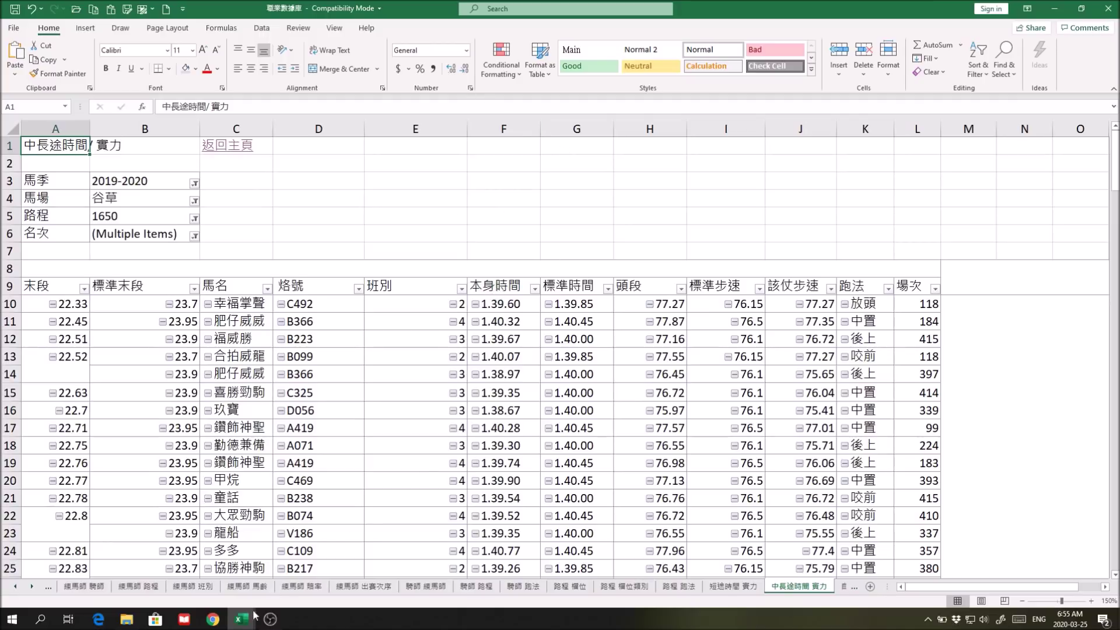
Return to the 25-03-2020 workbook and highlight 班別 through 名次 of 肥仔威威's 05/02/20 record in row 96
{"action": "mouse_move", "coordinate": [242, 619]}
{"action": "left_click", "coordinate": [178, 569]}
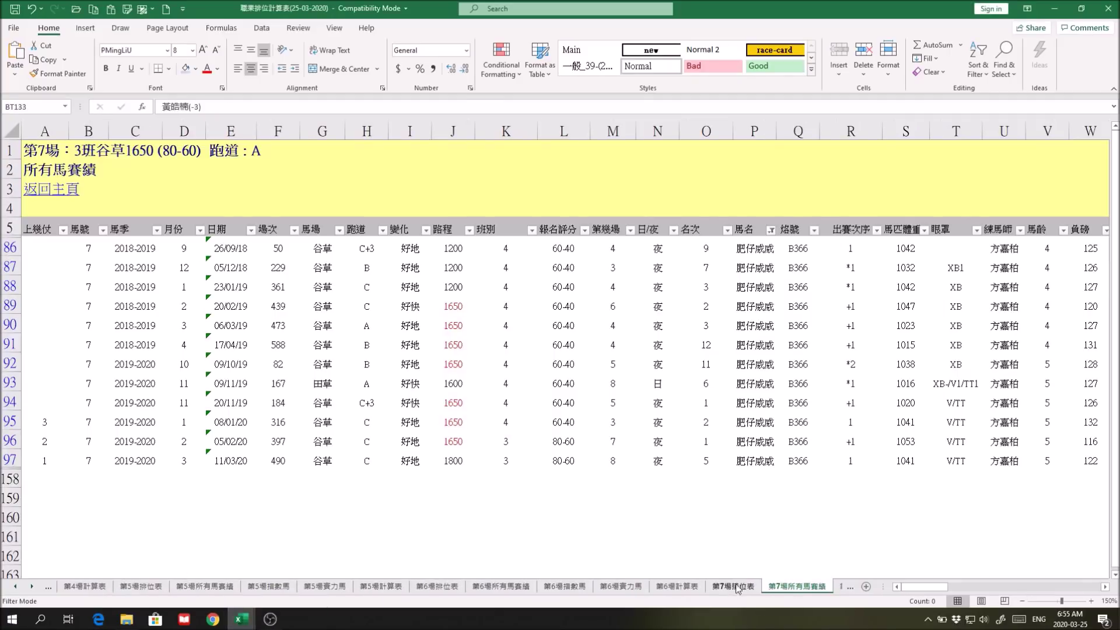
{"action": "left_click", "coordinate": [708, 459]}
{"action": "left_click_drag", "start_coordinate": [509, 447], "coordinate": [706, 442]}
{"action": "left_click_drag", "start_coordinate": [944, 587], "coordinate": [901, 589]}
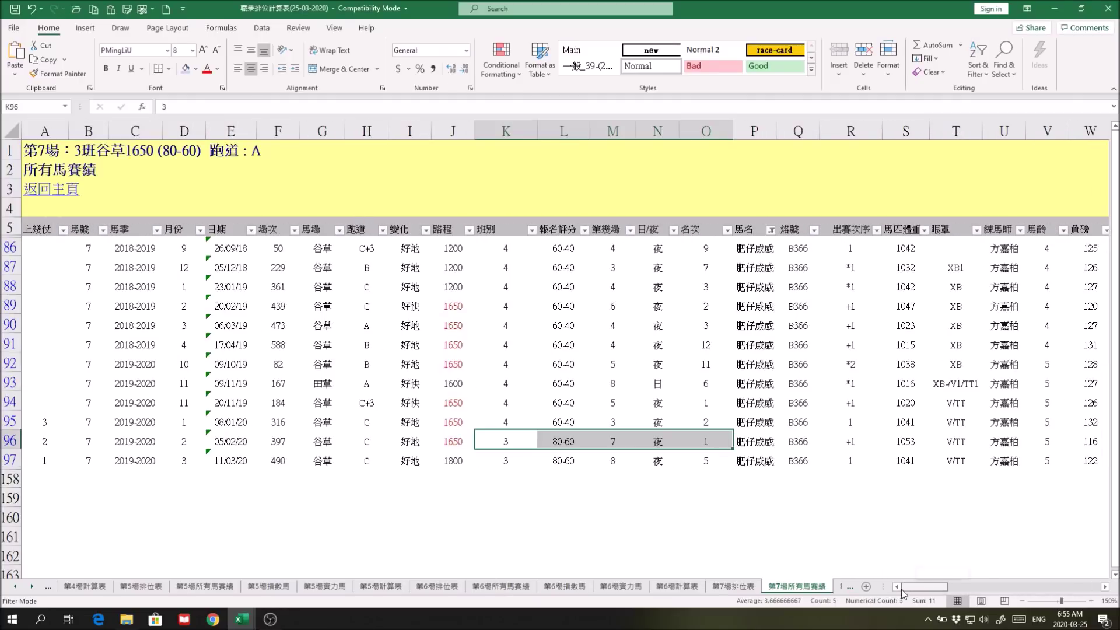
View race 7's 各駒早段預計位置 diagram, and select 肥仔威威's name in row 96 of 第7場所有馬賽績
{"action": "left_click", "coordinate": [730, 586]}
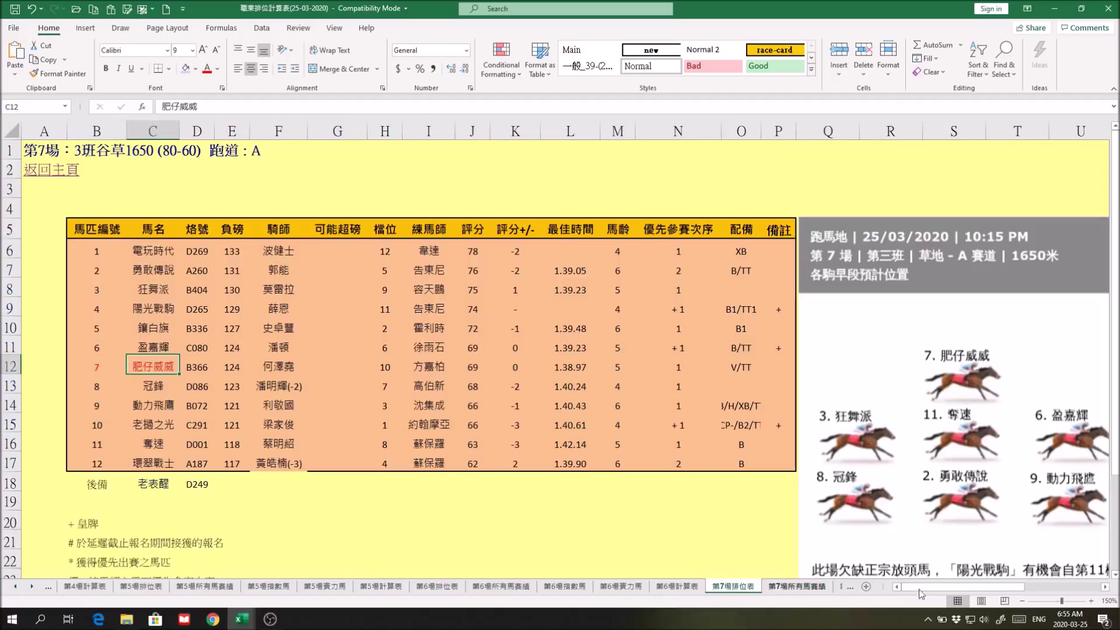
{"action": "left_click_drag", "start_coordinate": [992, 589], "coordinate": [1086, 597]}
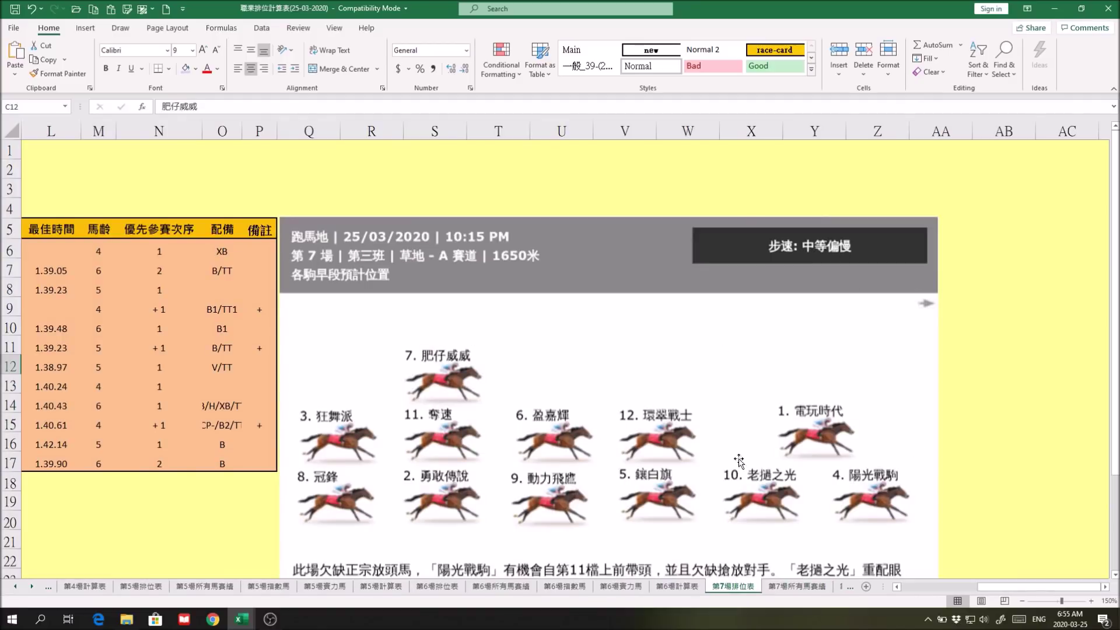
{"action": "left_click", "coordinate": [798, 589]}
{"action": "left_click", "coordinate": [738, 435]}
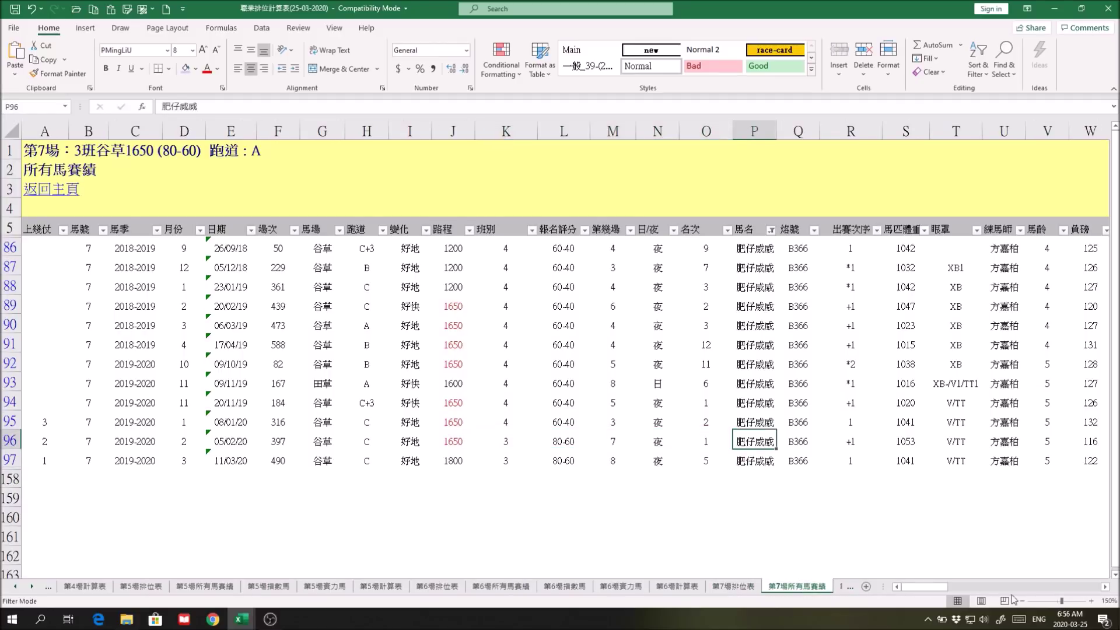
Examine the 上3仗同程前4名 table in 第7場實力馬, selecting 肥仔威威's 末段 value and name in row 25
{"action": "left_click", "coordinate": [839, 589]}
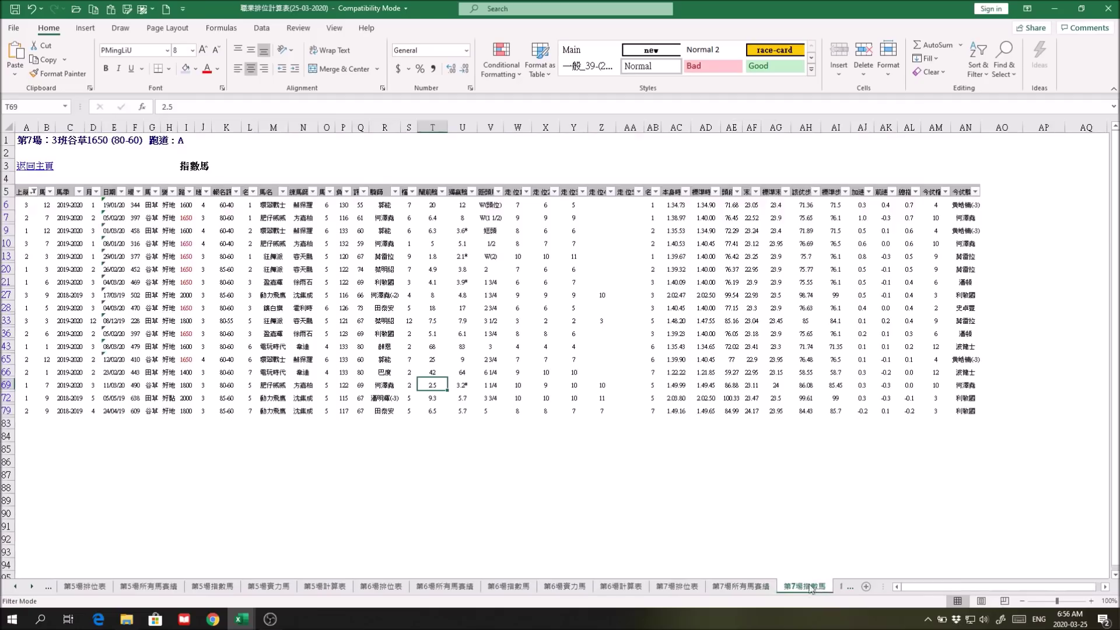
{"action": "left_click", "coordinate": [836, 586]}
{"action": "scroll", "coordinate": [782, 493], "scroll_direction": "down", "scroll_amount": 2}
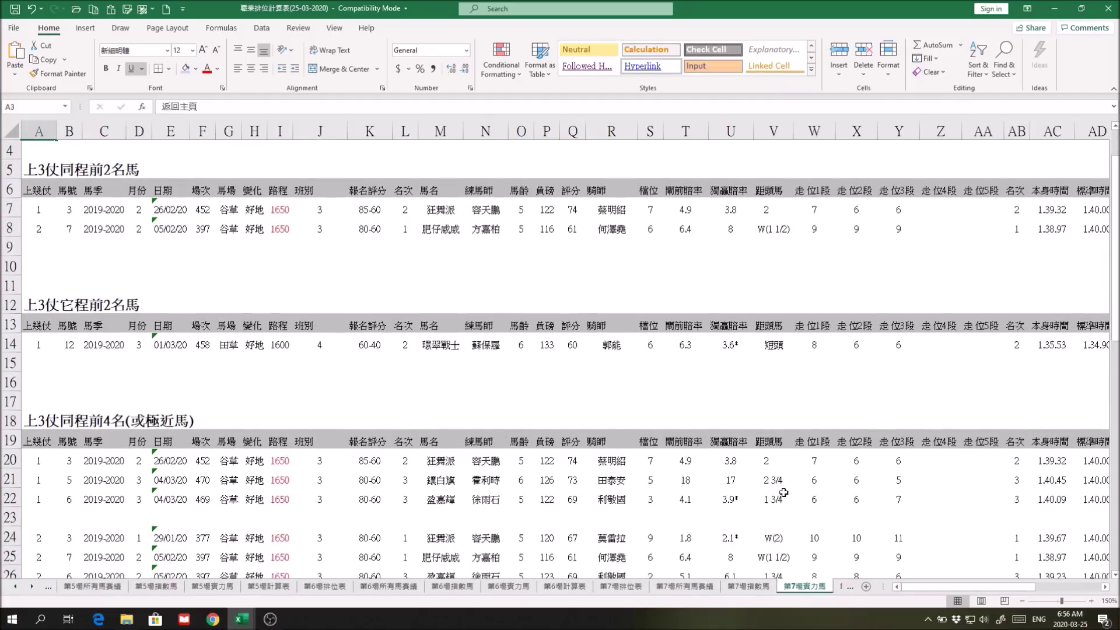
{"action": "scroll", "coordinate": [785, 496], "scroll_direction": "down", "scroll_amount": 1}
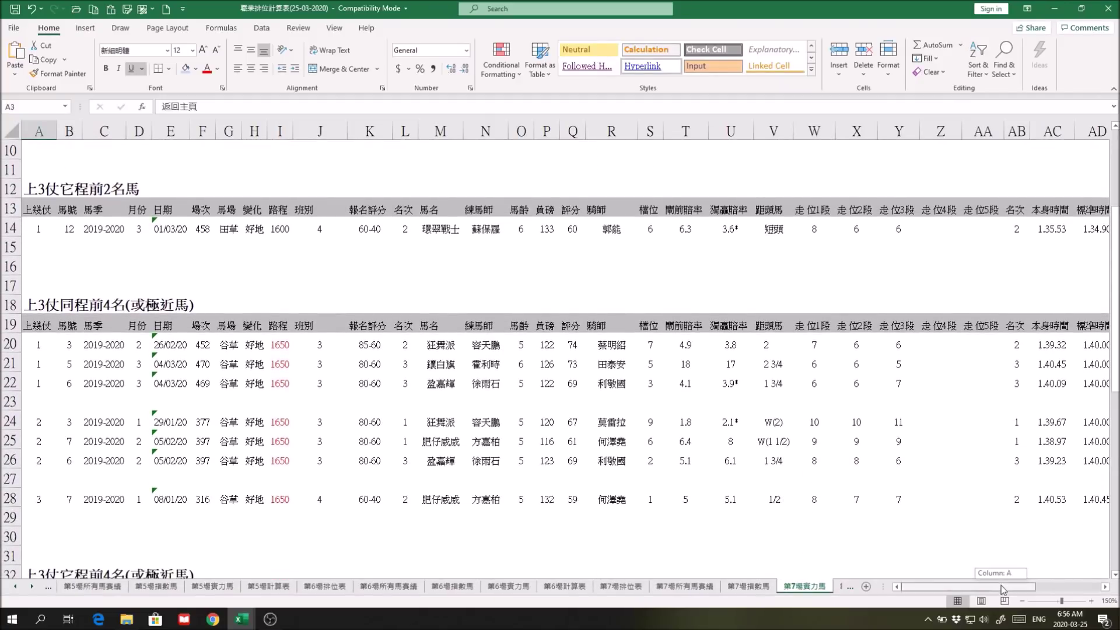
{"action": "left_click_drag", "start_coordinate": [1000, 585], "coordinate": [1051, 585]}
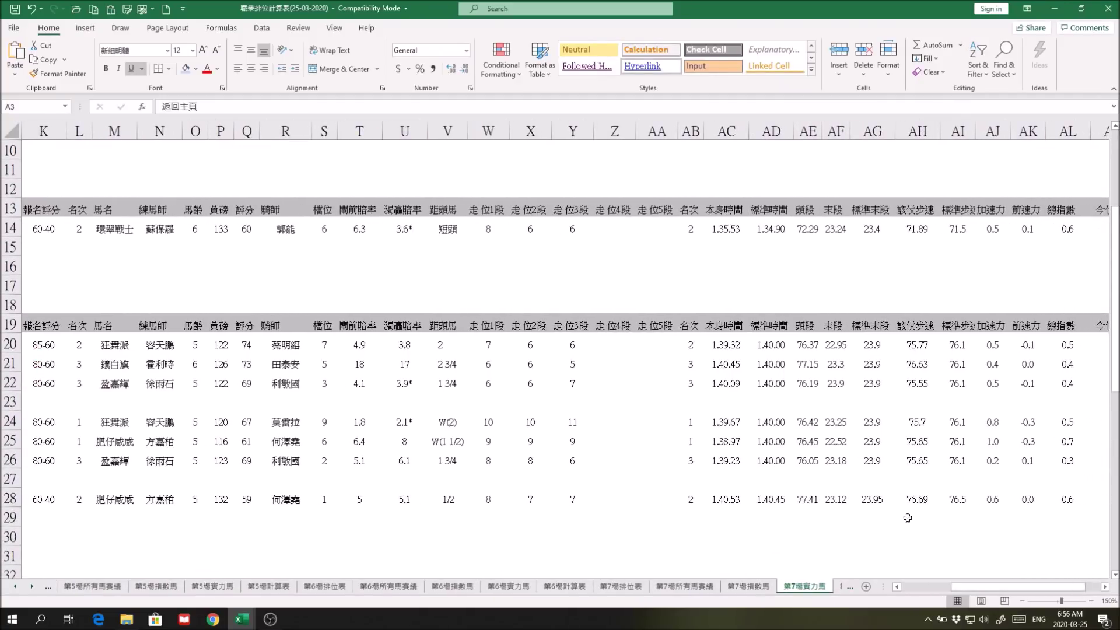
{"action": "left_click", "coordinate": [848, 442]}
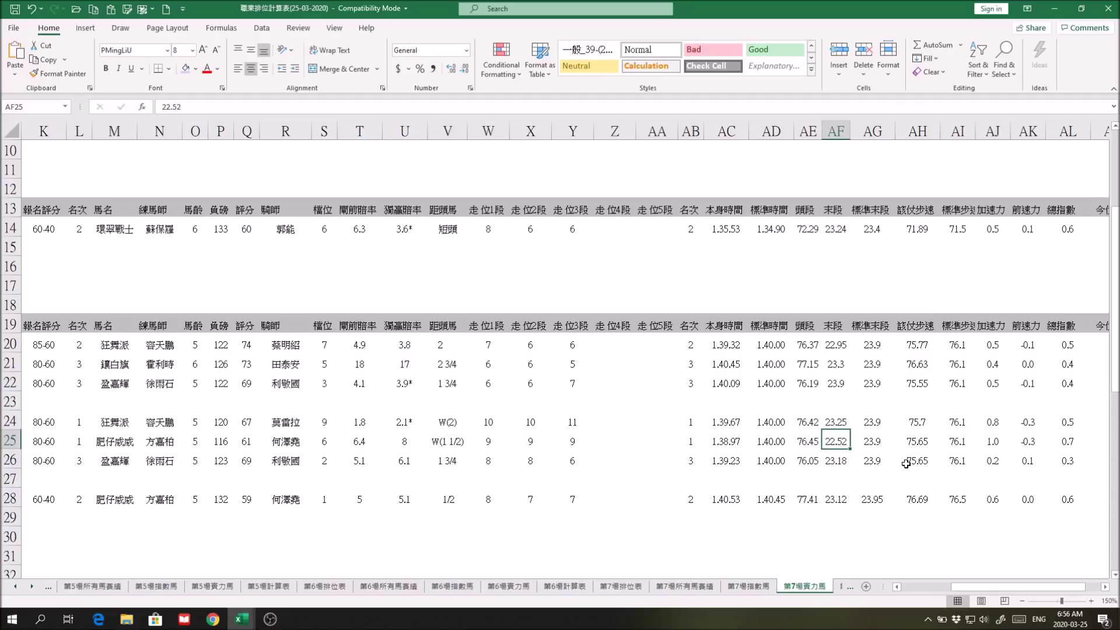
{"action": "scroll", "coordinate": [1042, 594], "scroll_direction": "left", "scroll_amount": 3}
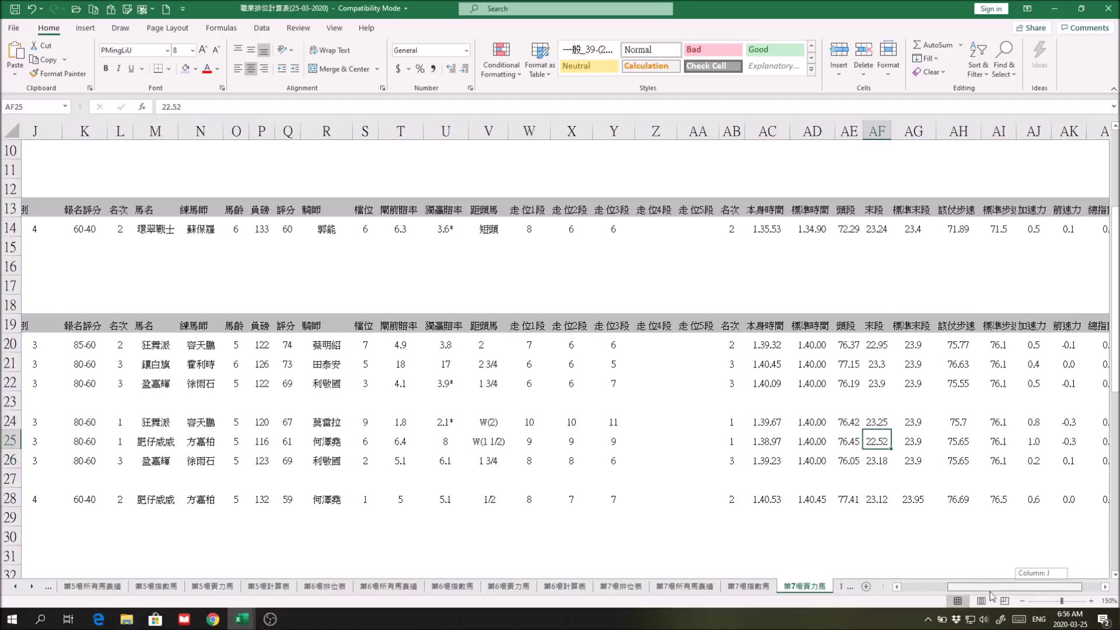
{"action": "left_click", "coordinate": [457, 443]}
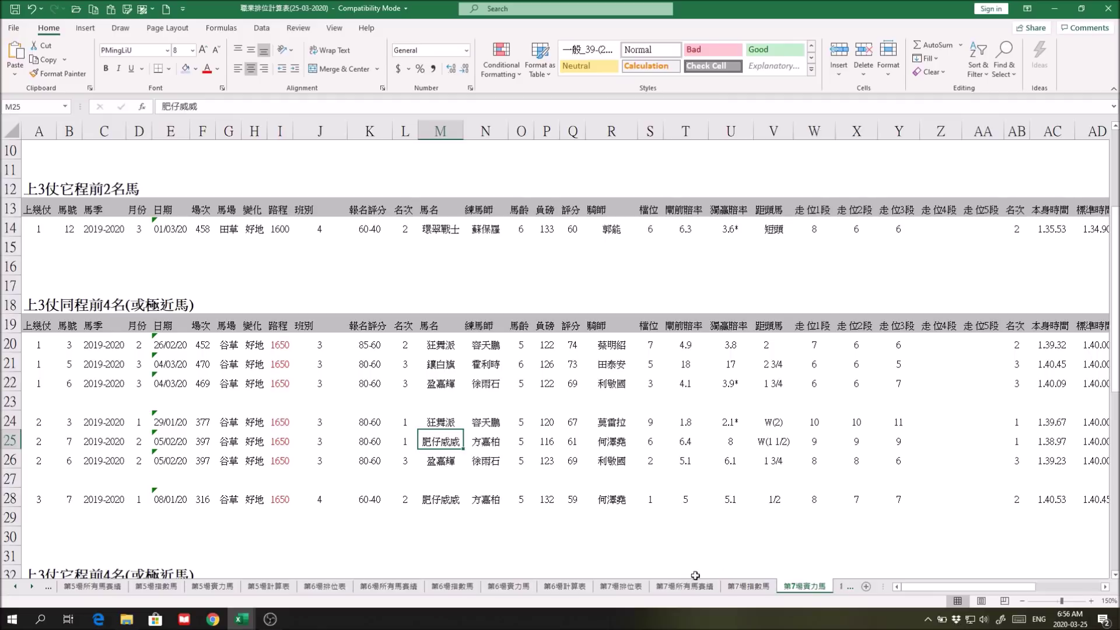
Review the diagram and runner table in 第7場排位表 again, and return to the home sheet
{"action": "left_click", "coordinate": [638, 586]}
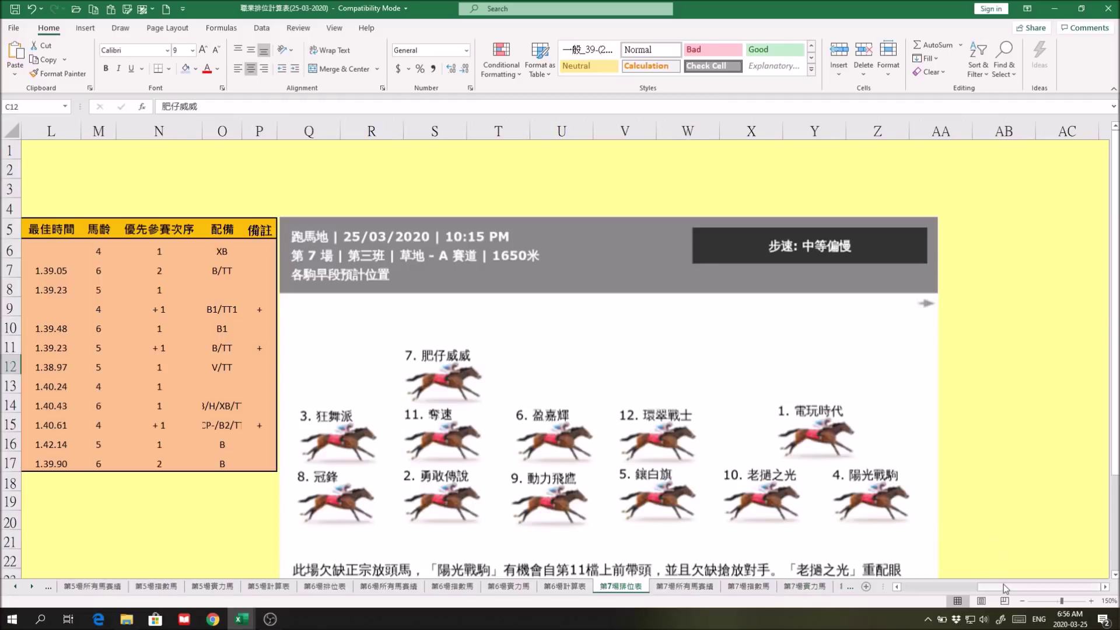
{"action": "left_click_drag", "start_coordinate": [1003, 584], "coordinate": [884, 587]}
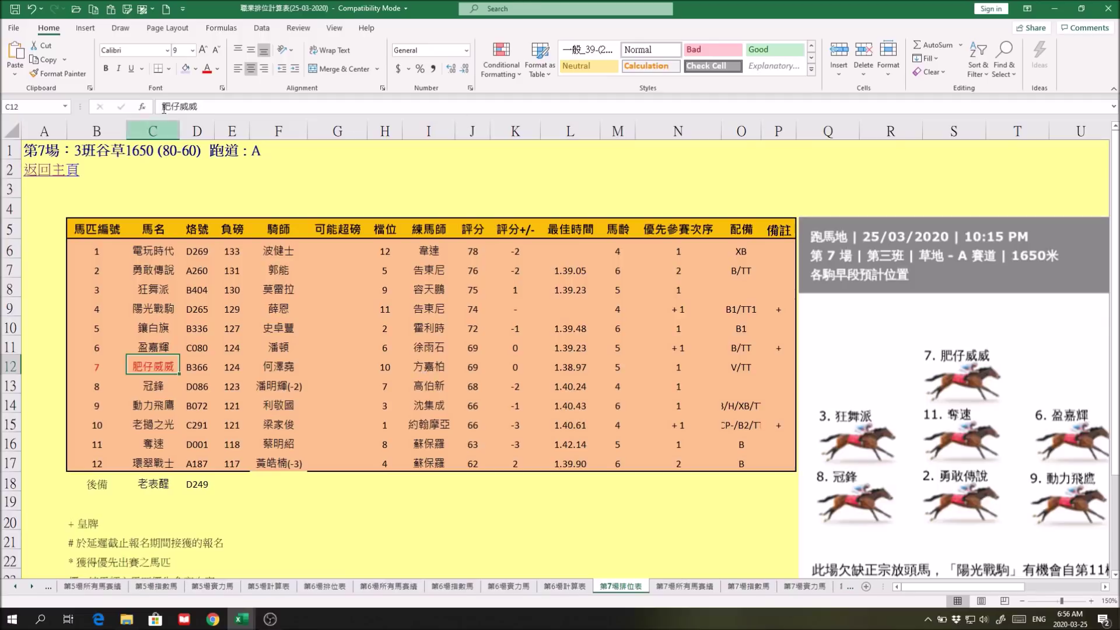
{"action": "left_click", "coordinate": [47, 170]}
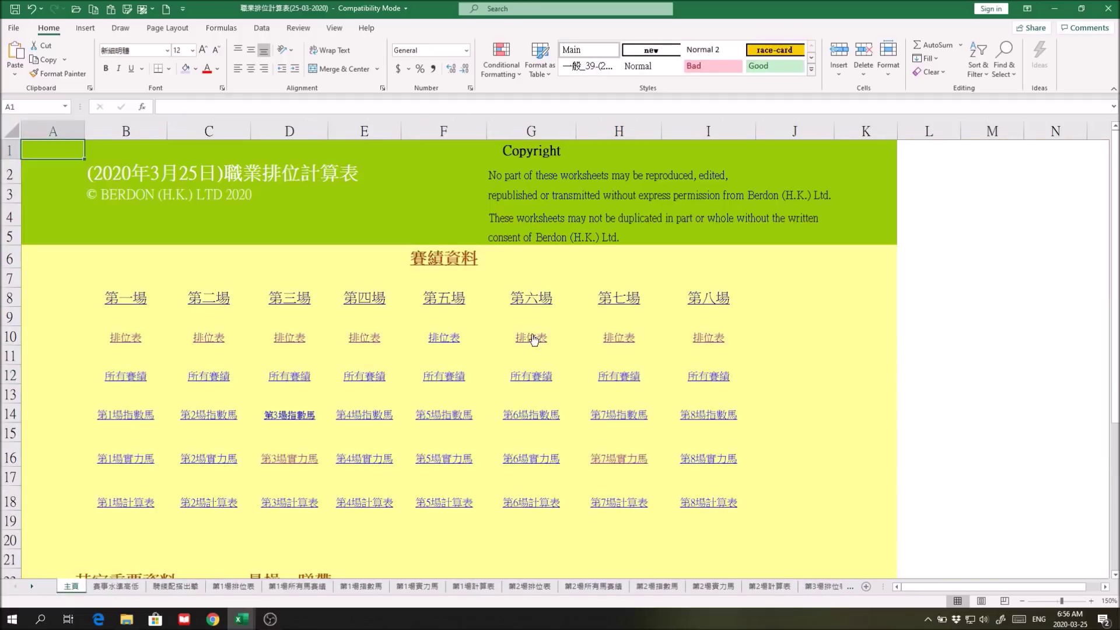
Open race 6's 排位表 and highlight runner 1, 舞士精神, by number and name
{"action": "left_click", "coordinate": [531, 335]}
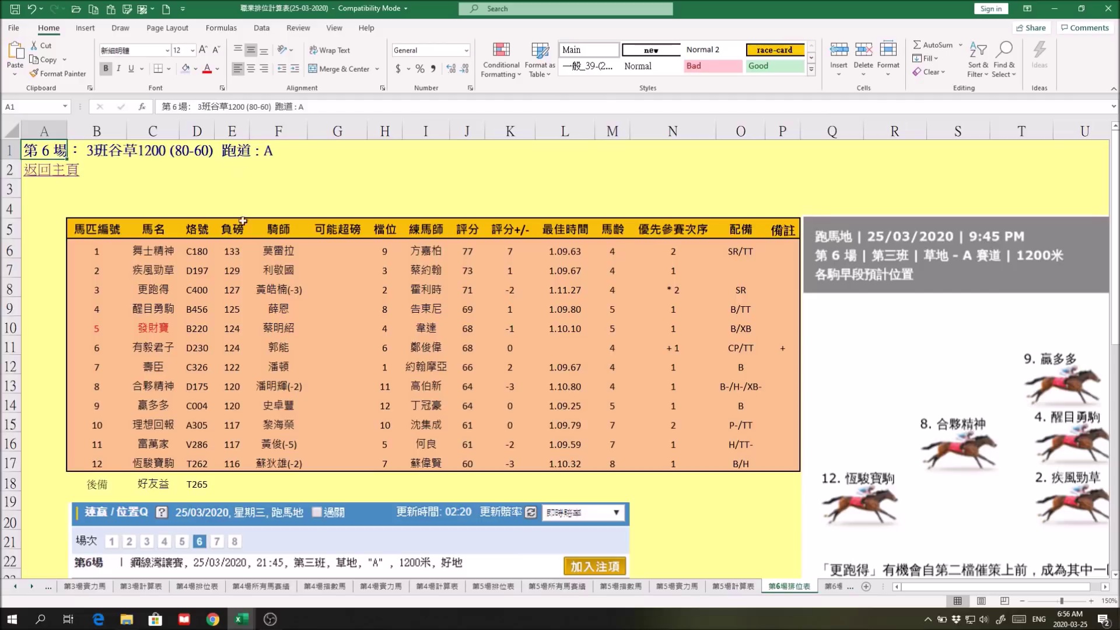
{"action": "left_click_drag", "start_coordinate": [94, 250], "coordinate": [153, 250]}
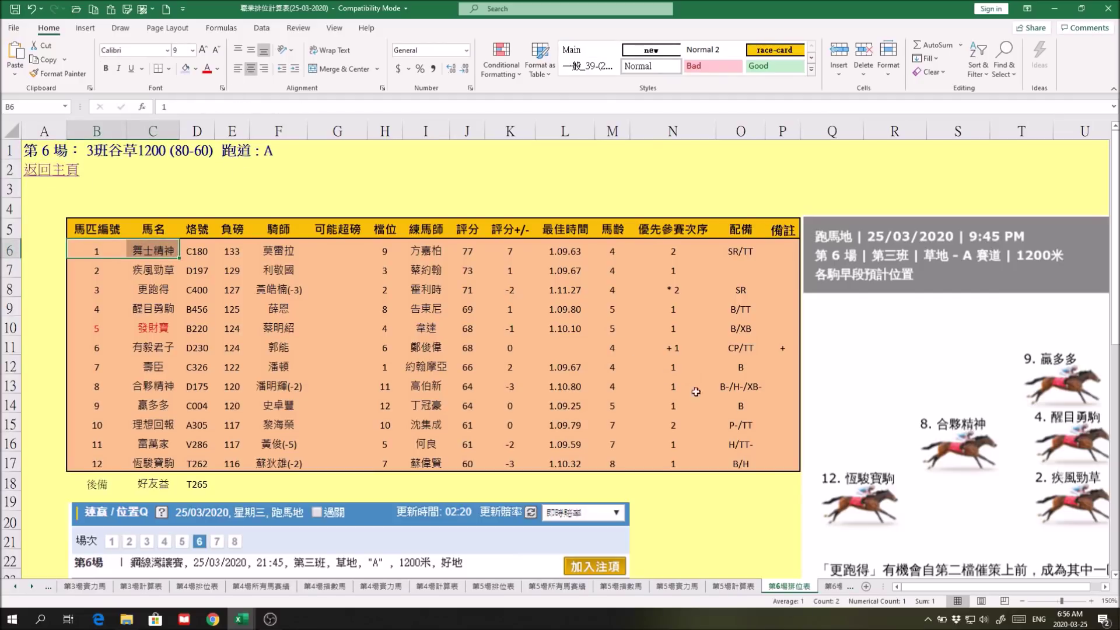
View the 第6場實力馬 sheet at 150% zoom and highlight 走位2段 through 本身時間 of 舞士精神's 04/12/19 record in row 21
{"action": "left_click", "coordinate": [837, 587]}
{"action": "left_click", "coordinate": [838, 587]}
{"action": "left_click", "coordinate": [839, 586]}
{"action": "left_click", "coordinate": [839, 587]}
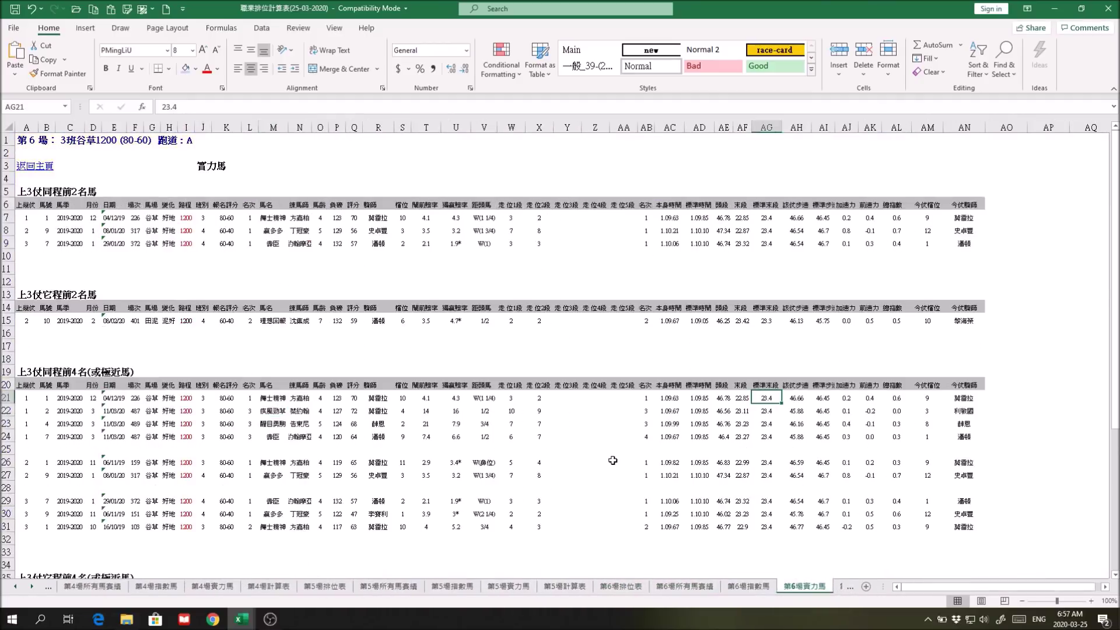
{"action": "left_click", "coordinate": [1091, 600]}
{"action": "left_click", "coordinate": [1091, 600]}
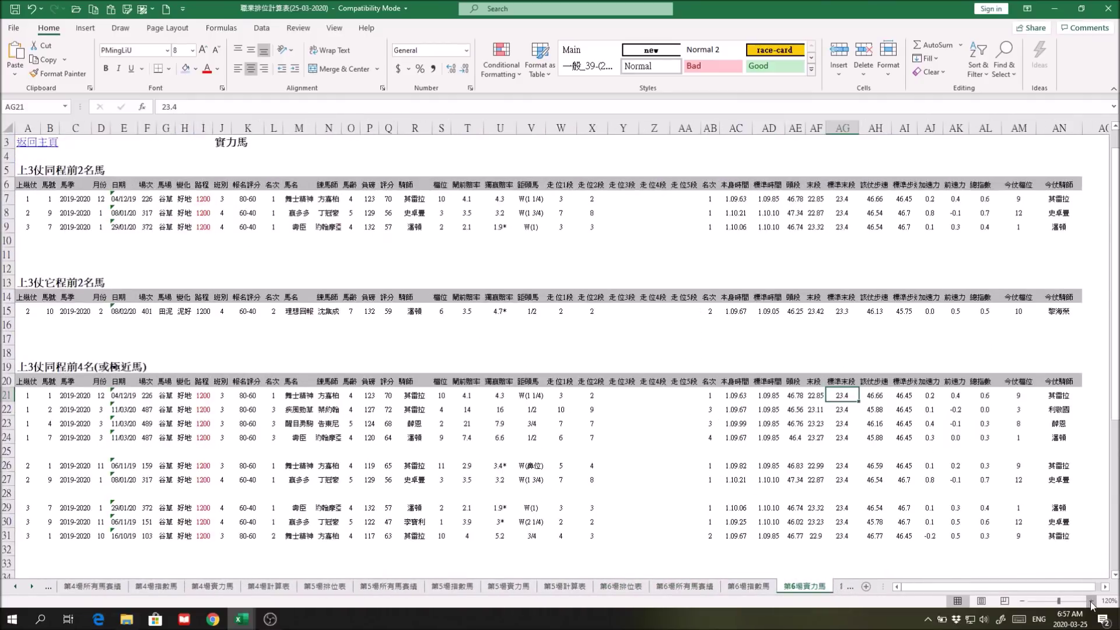
{"action": "left_click", "coordinate": [1091, 600]}
{"action": "left_click", "coordinate": [1091, 601]}
{"action": "left_click", "coordinate": [1090, 600]}
{"action": "scroll", "coordinate": [768, 503], "scroll_direction": "down", "scroll_amount": 1}
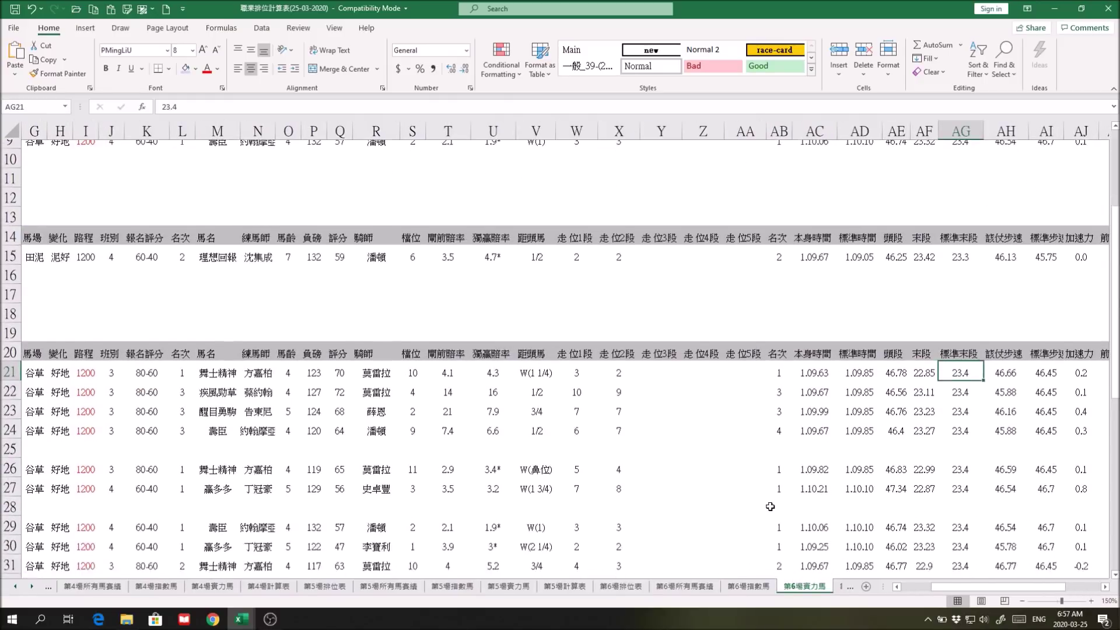
{"action": "left_click_drag", "start_coordinate": [617, 363], "coordinate": [798, 361]}
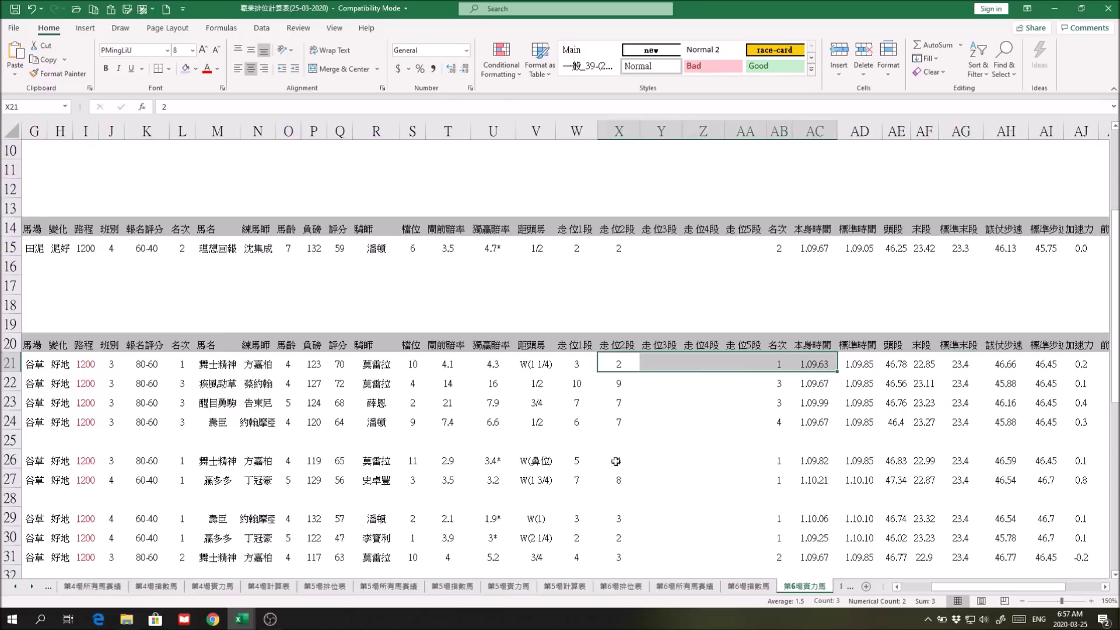
Compare the 本身時間 and 末段 values of the race 6 runners across rows 21 to 27
{"action": "left_click_drag", "start_coordinate": [1027, 589], "coordinate": [1056, 590]}
{"action": "left_click_drag", "start_coordinate": [664, 359], "coordinate": [672, 476]}
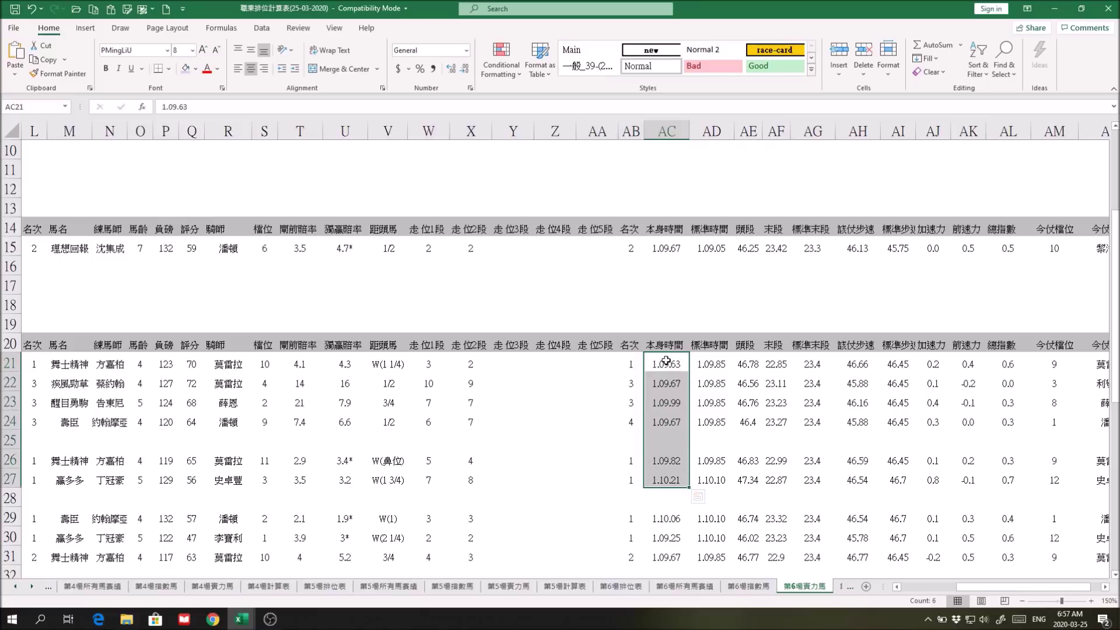
{"action": "left_click_drag", "start_coordinate": [773, 362], "coordinate": [769, 473]}
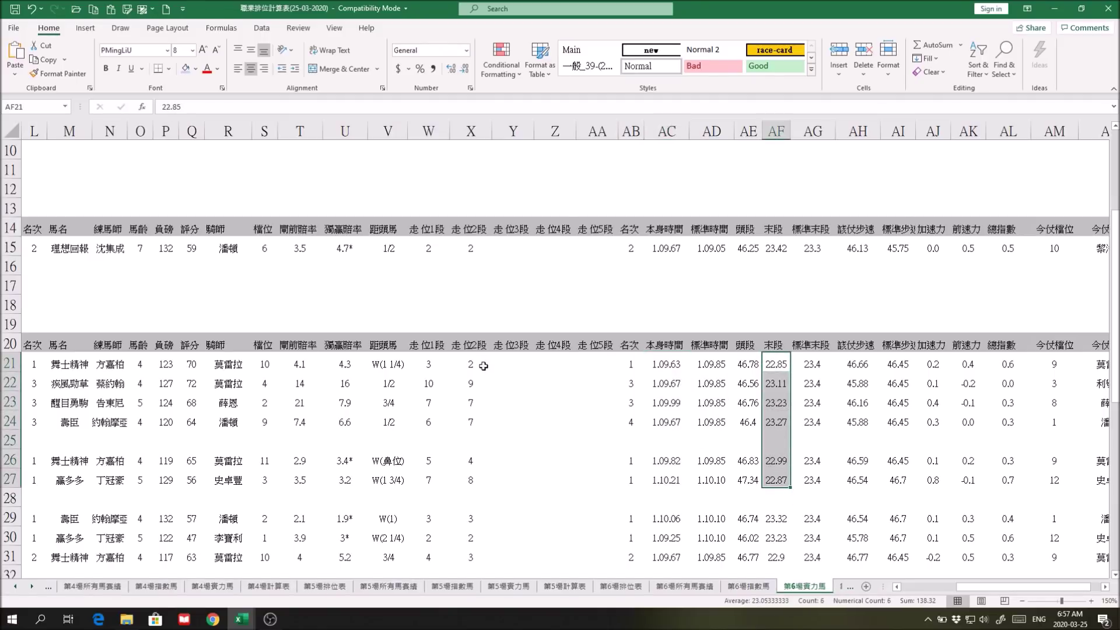
Return to 第6場排位表, highlight 舞士精神's entry from 馬名 to 騎師, and check the 連贏 and 獨贏 odds below the table
{"action": "left_click_drag", "start_coordinate": [1009, 587], "coordinate": [956, 589]}
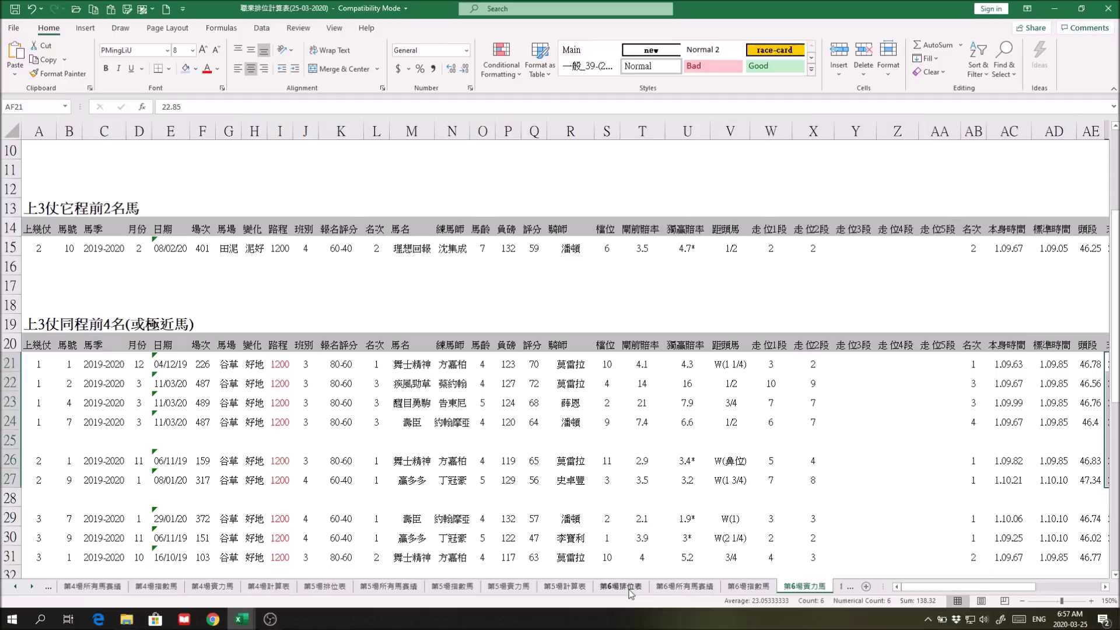
{"action": "left_click", "coordinate": [620, 586]}
{"action": "left_click_drag", "start_coordinate": [163, 249], "coordinate": [280, 250]}
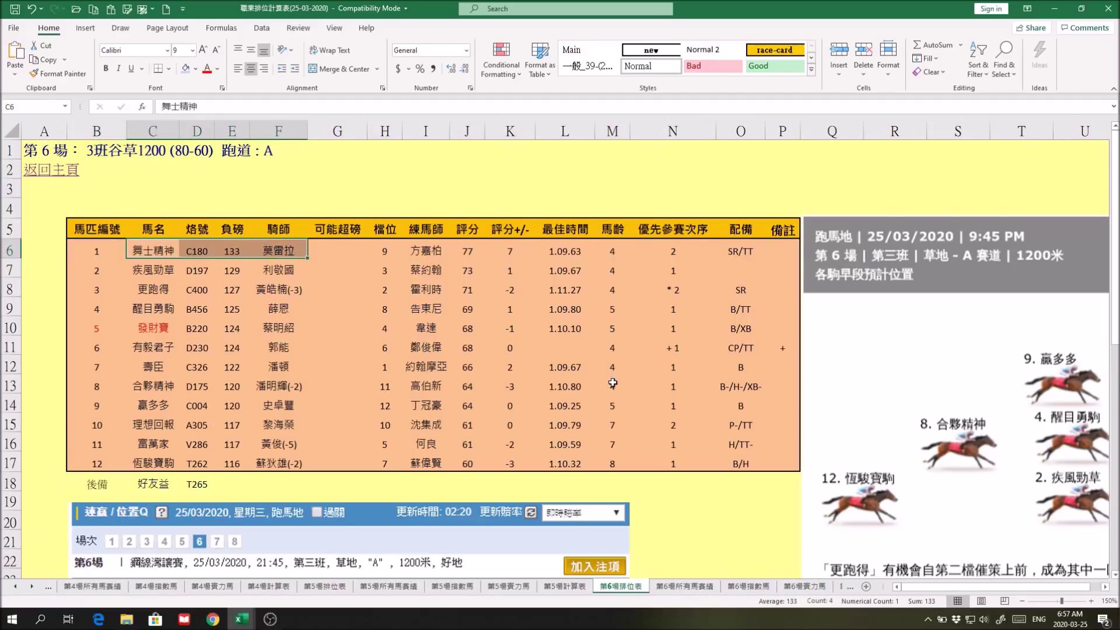
{"action": "scroll", "coordinate": [612, 383], "scroll_direction": "down", "scroll_amount": 4}
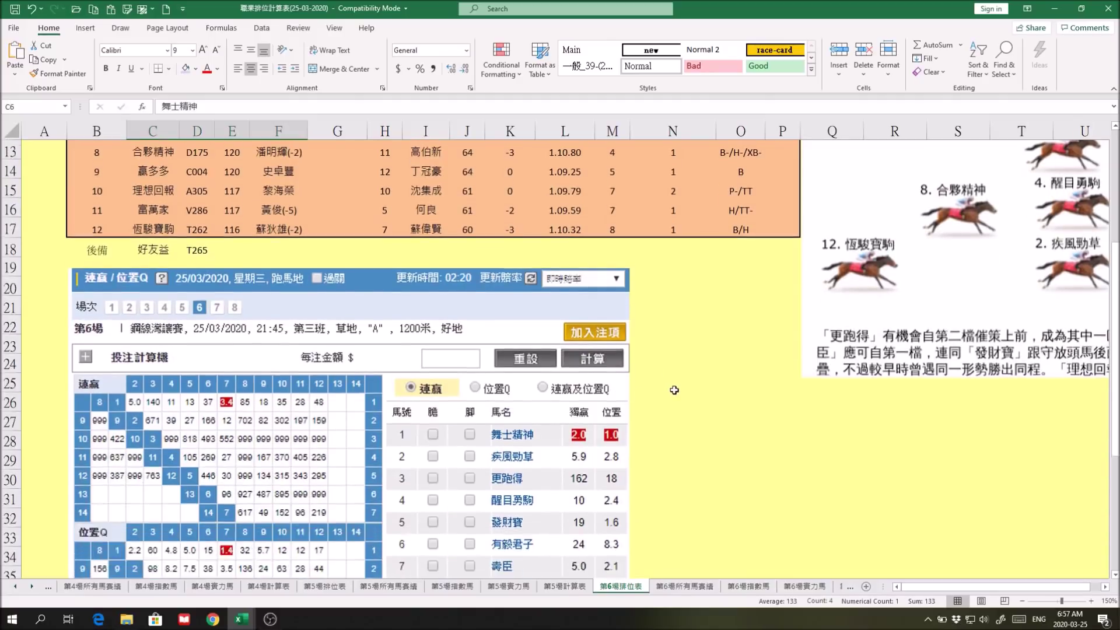
Go back up to the race 6 runner table and highlight 舞士精神's 馬名 and 烙號
{"action": "scroll", "coordinate": [674, 389], "scroll_direction": "up", "scroll_amount": 4}
{"action": "left_click", "coordinate": [527, 327]}
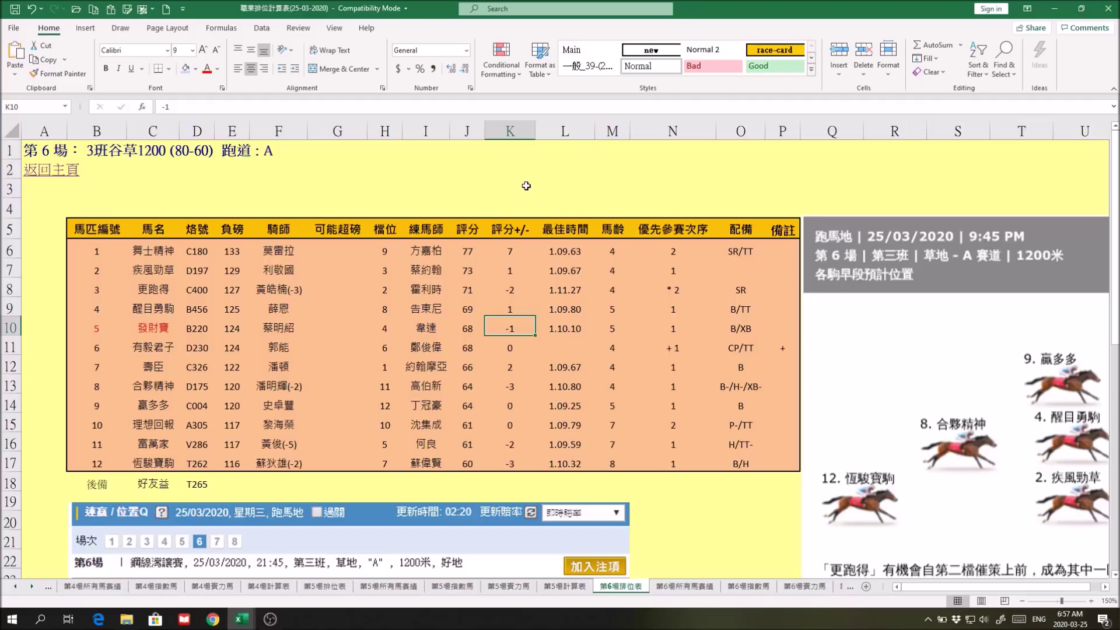
{"action": "left_click_drag", "start_coordinate": [158, 248], "coordinate": [186, 250]}
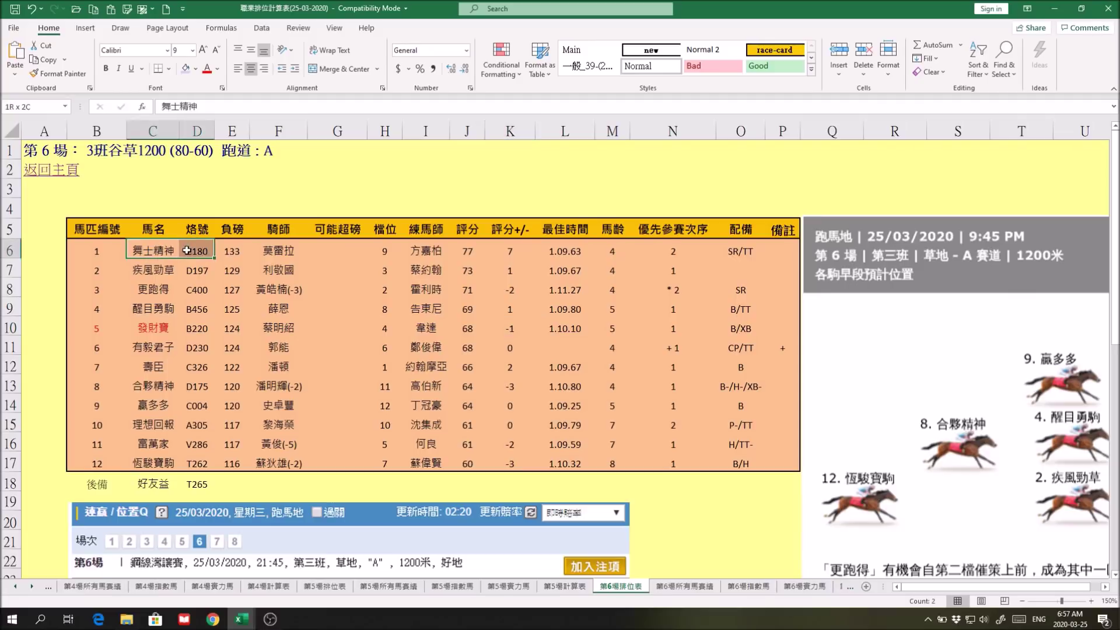
{"action": "left_click", "coordinate": [286, 171]}
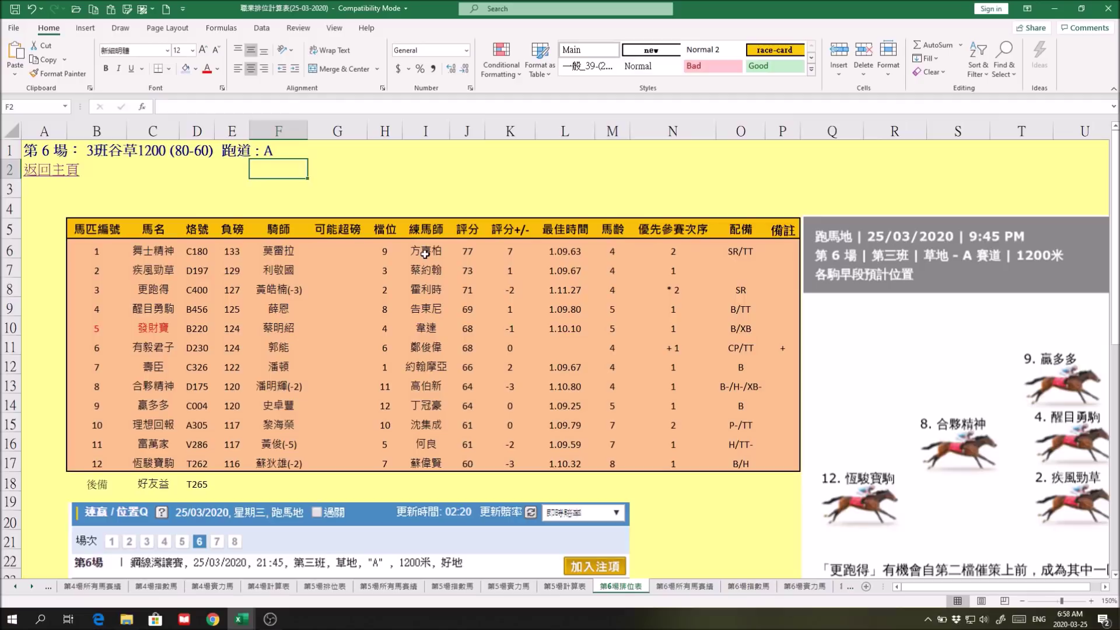
Open the 第6場實力馬 sheet and select 舞士精神's name and 日期 in the row 21 record
{"action": "left_click", "coordinate": [688, 586]}
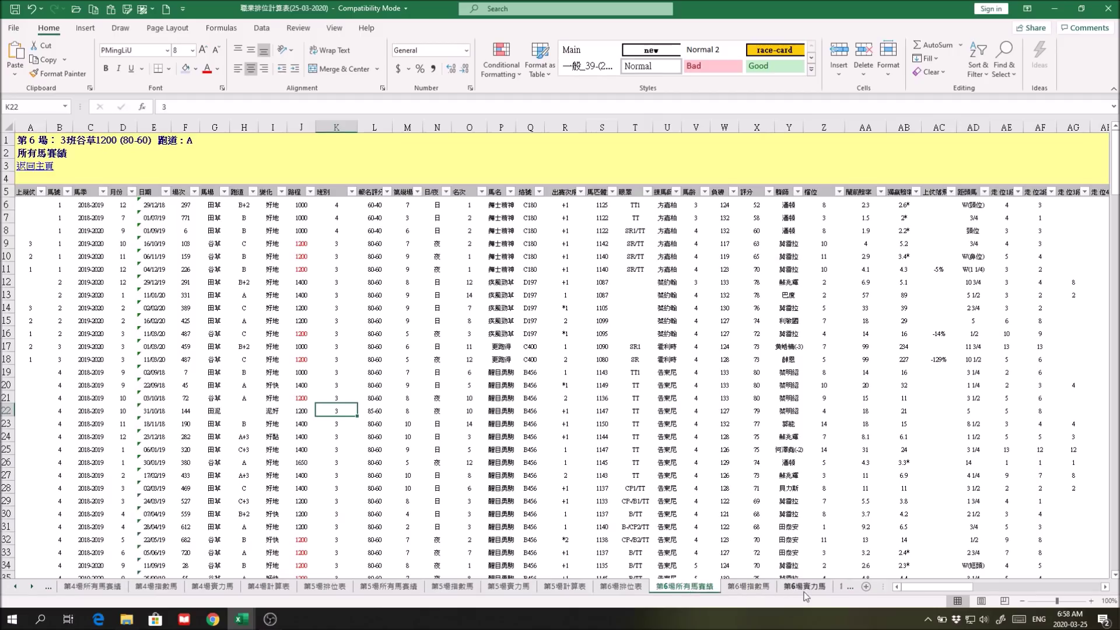
{"action": "left_click", "coordinate": [804, 588]}
{"action": "left_click", "coordinate": [414, 364]}
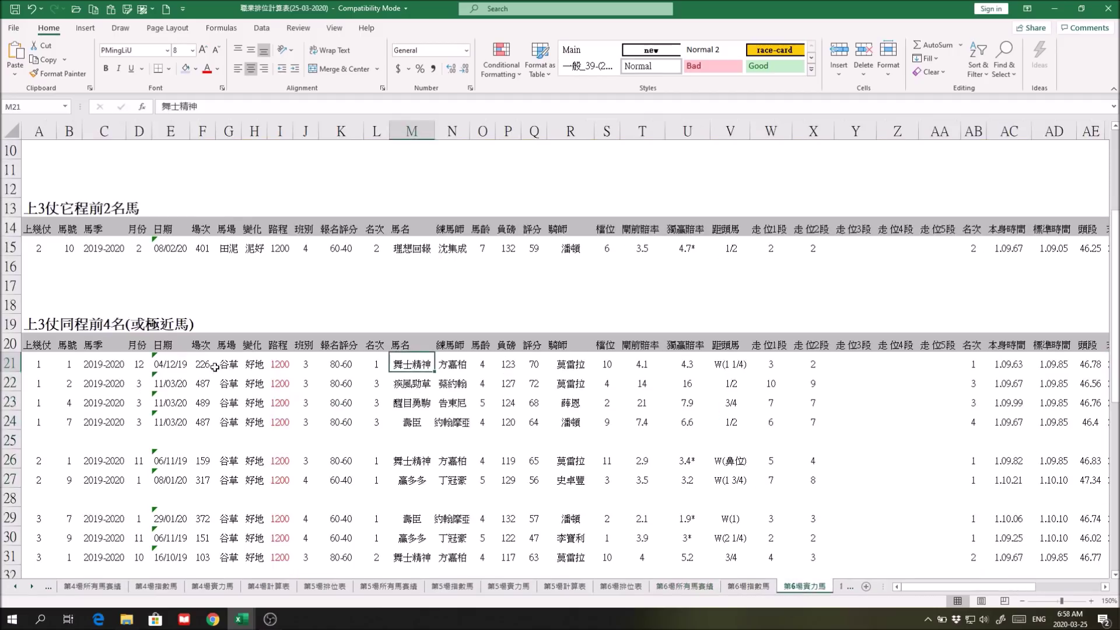
{"action": "left_click", "coordinate": [174, 364]}
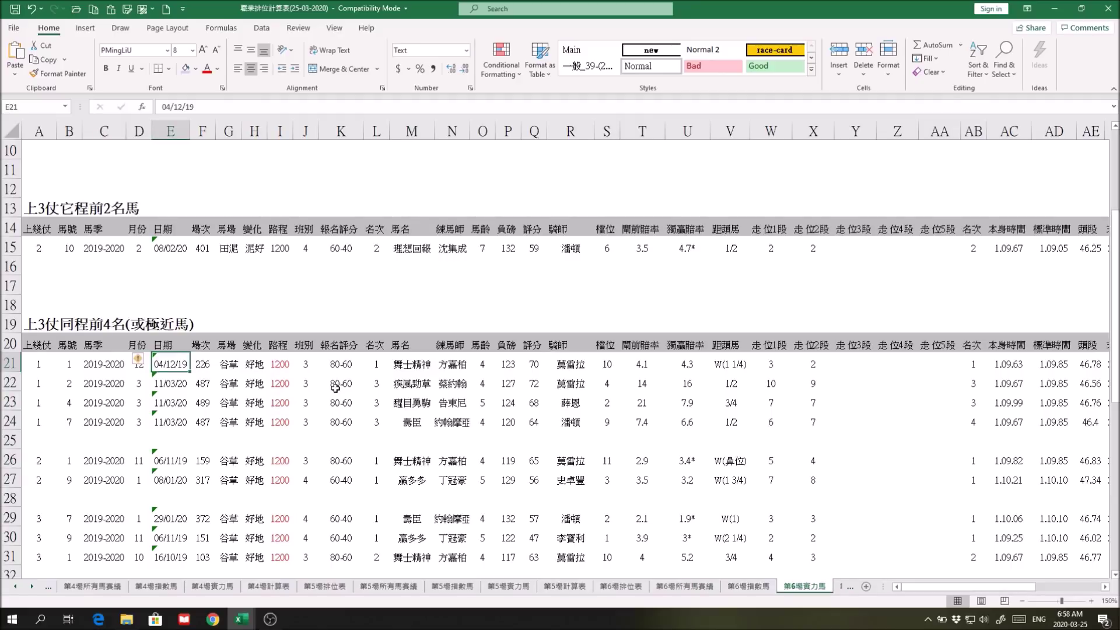
Return to 第6場排位表 and highlight 舞士精神's entry from 馬名 to 檔位
{"action": "left_click", "coordinate": [621, 586]}
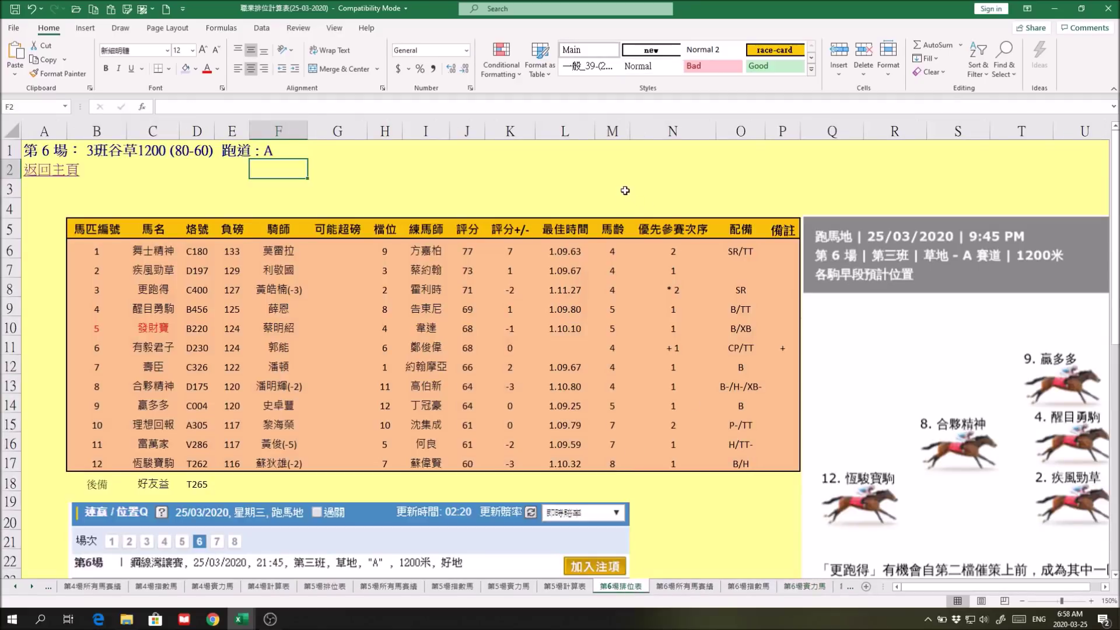
{"action": "left_click_drag", "start_coordinate": [155, 252], "coordinate": [372, 255]}
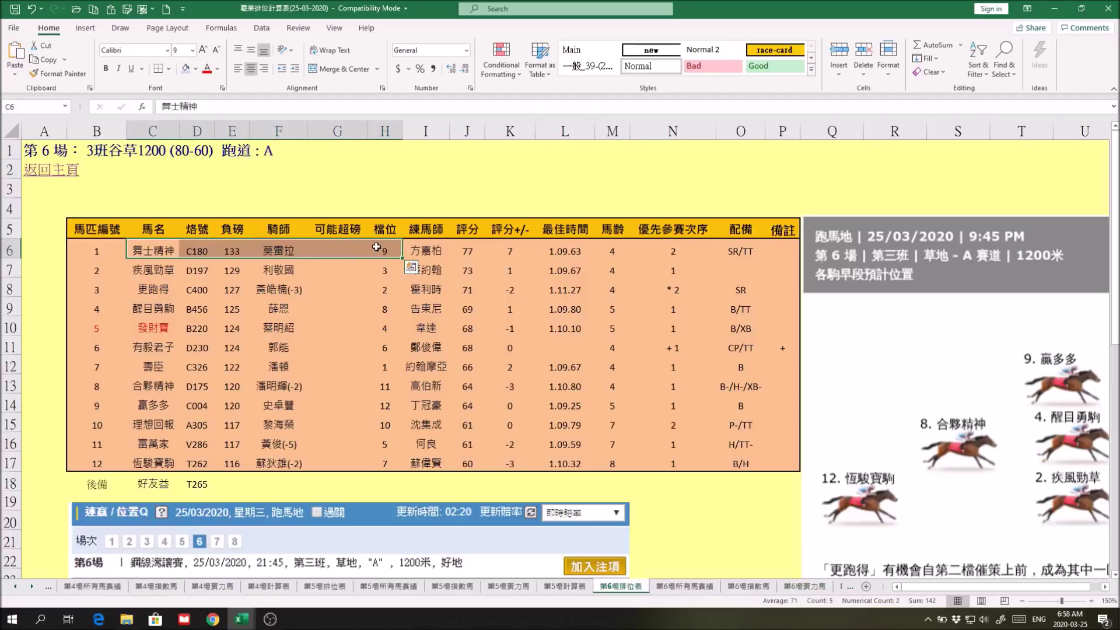
{"action": "left_click", "coordinate": [400, 186]}
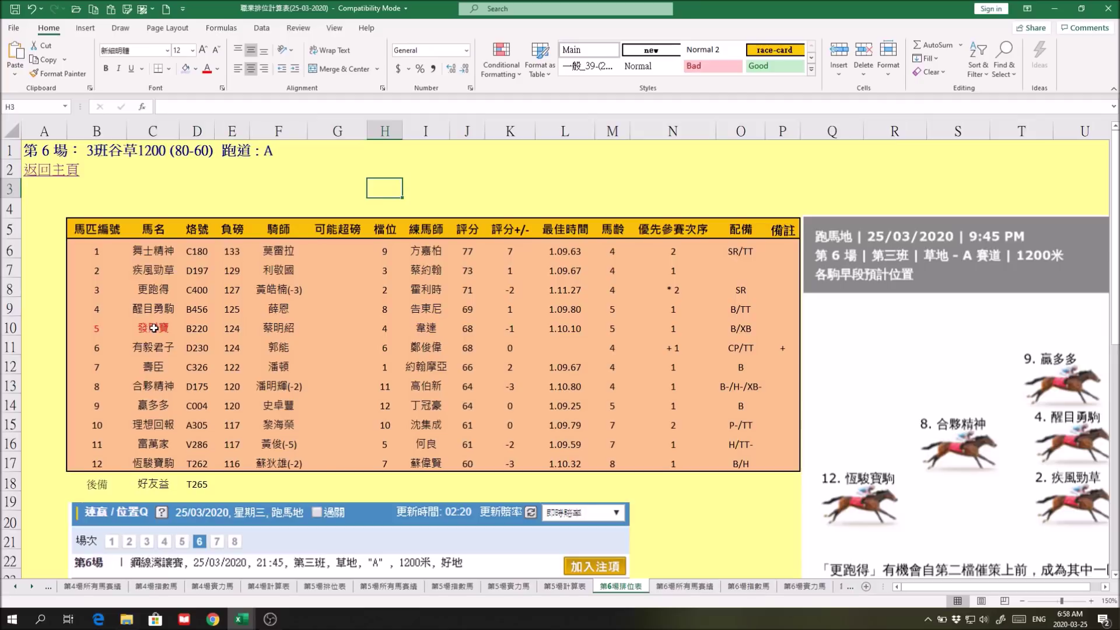
Compare 舞士精神 with runner 5, 發財寶, select 發財寶's 檔位, and check its 獨贏 and 位置 odds below the table
{"action": "left_click", "coordinate": [160, 250]}
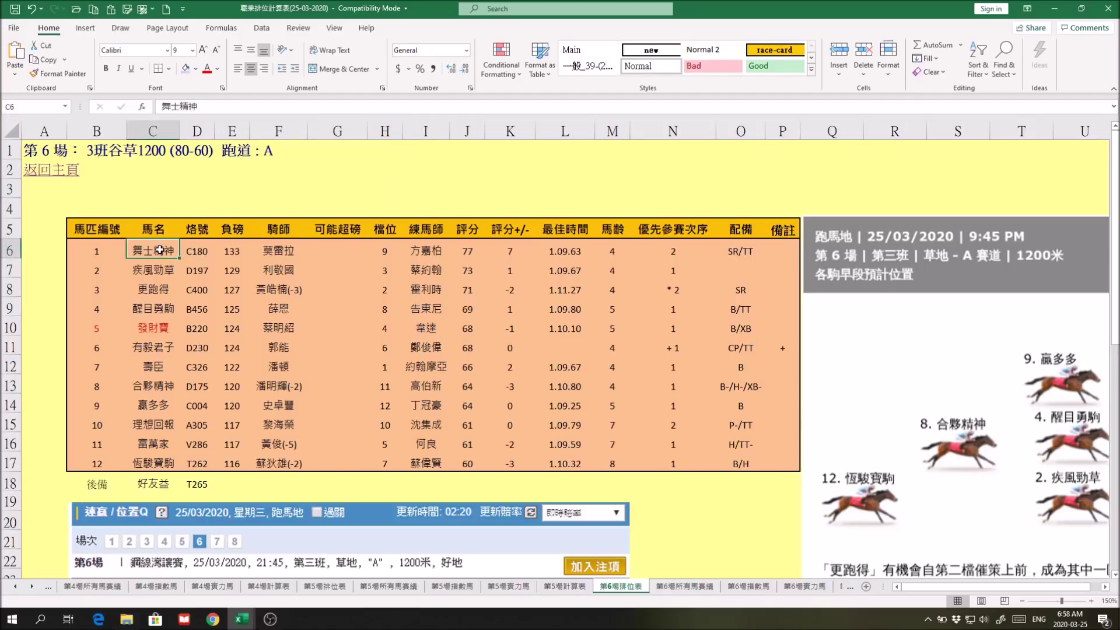
{"action": "left_click", "coordinate": [151, 330]}
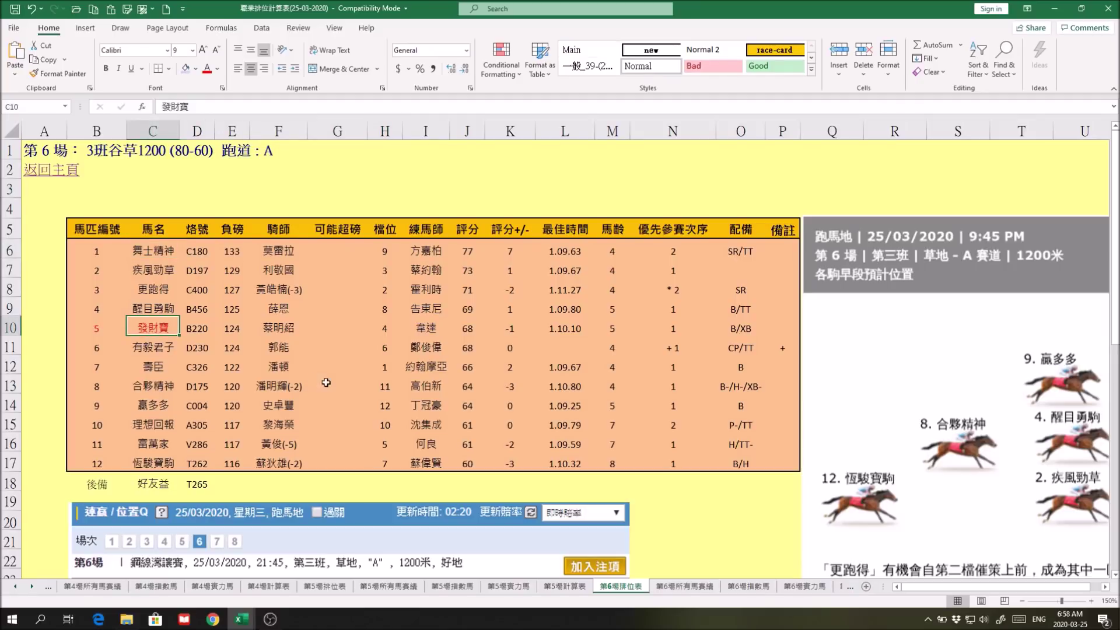
{"action": "scroll", "coordinate": [562, 406], "scroll_direction": "down", "scroll_amount": 2}
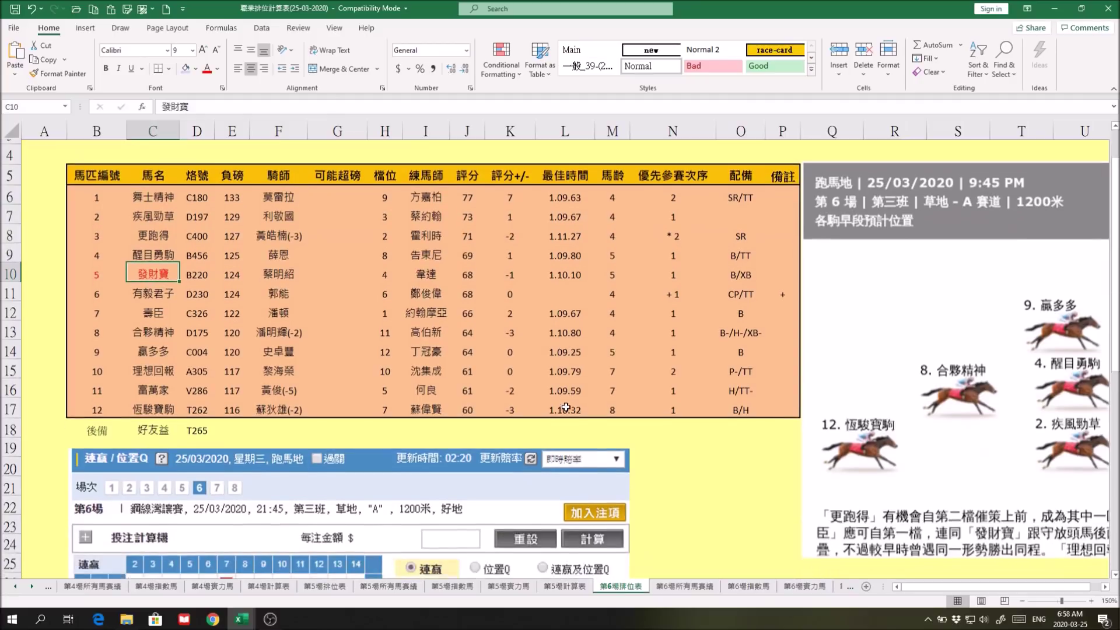
{"action": "scroll", "coordinate": [447, 269], "scroll_direction": "up", "scroll_amount": 2}
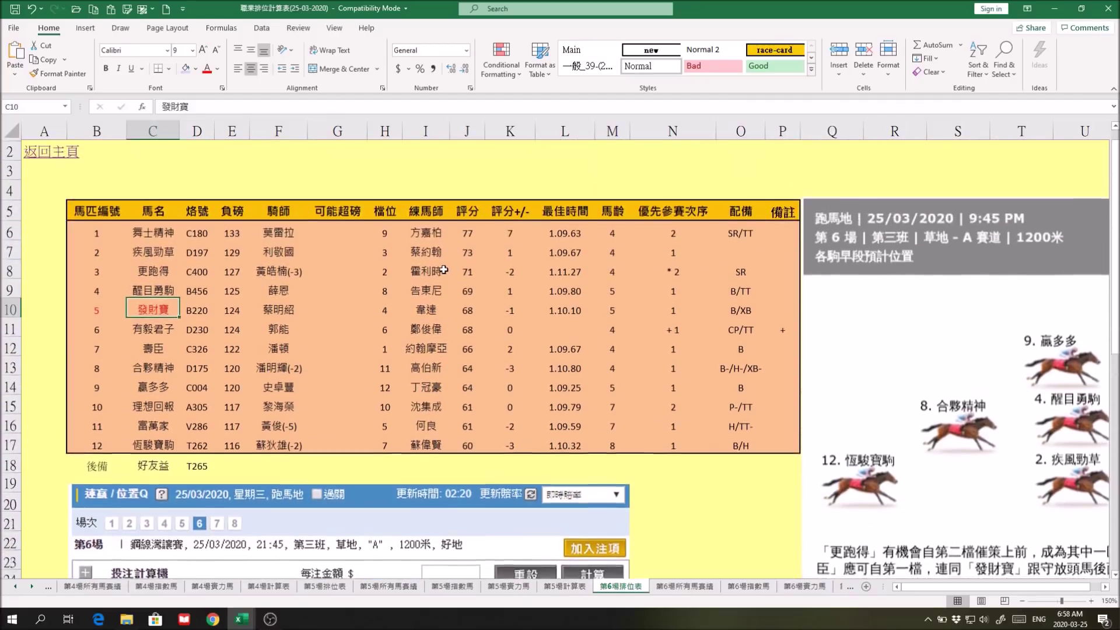
{"action": "left_click", "coordinate": [382, 328]}
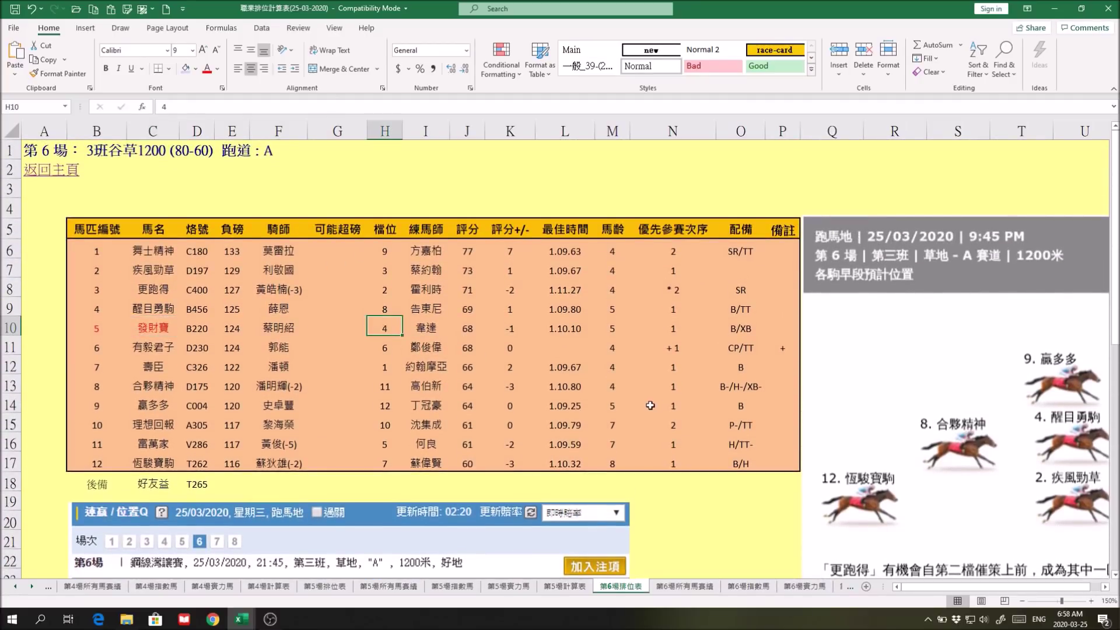
{"action": "scroll", "coordinate": [648, 420], "scroll_direction": "down", "scroll_amount": 4}
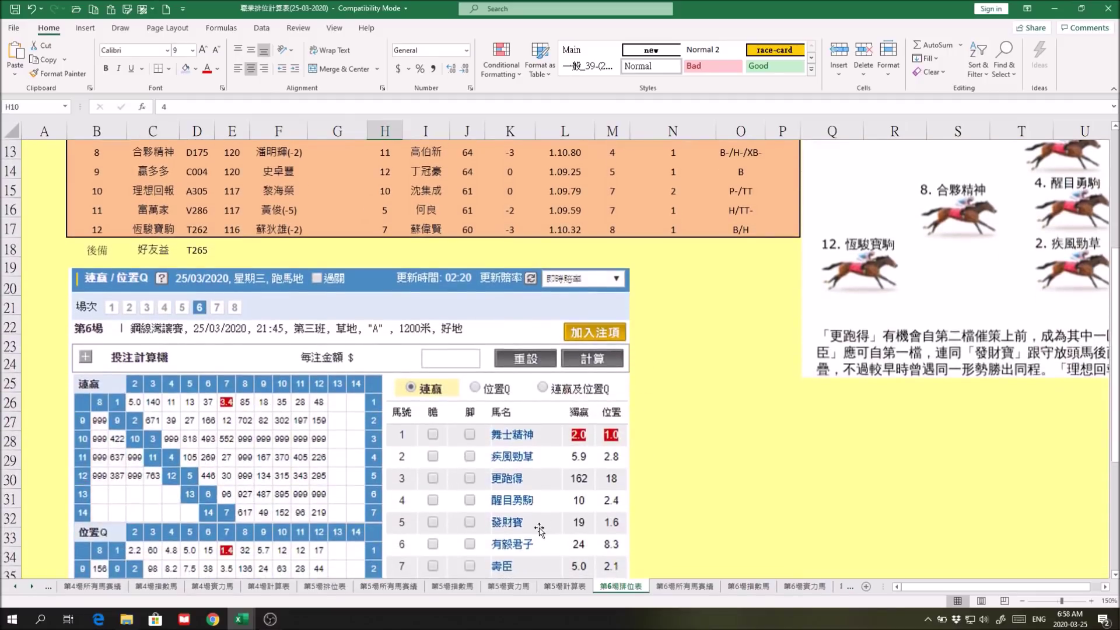
{"action": "scroll", "coordinate": [713, 497], "scroll_direction": "up", "scroll_amount": 4}
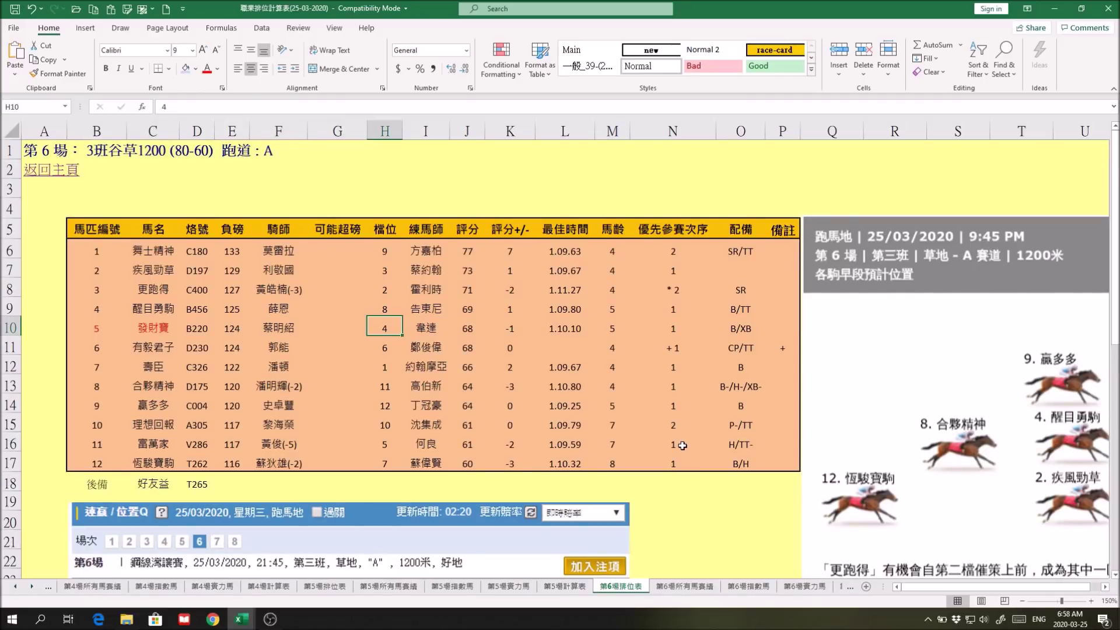
Review the race 6 runners' past records on 第6場實力馬, covering the 上3仗同程前4名 and 上3仗它程前4名 sections
{"action": "left_click", "coordinate": [798, 586]}
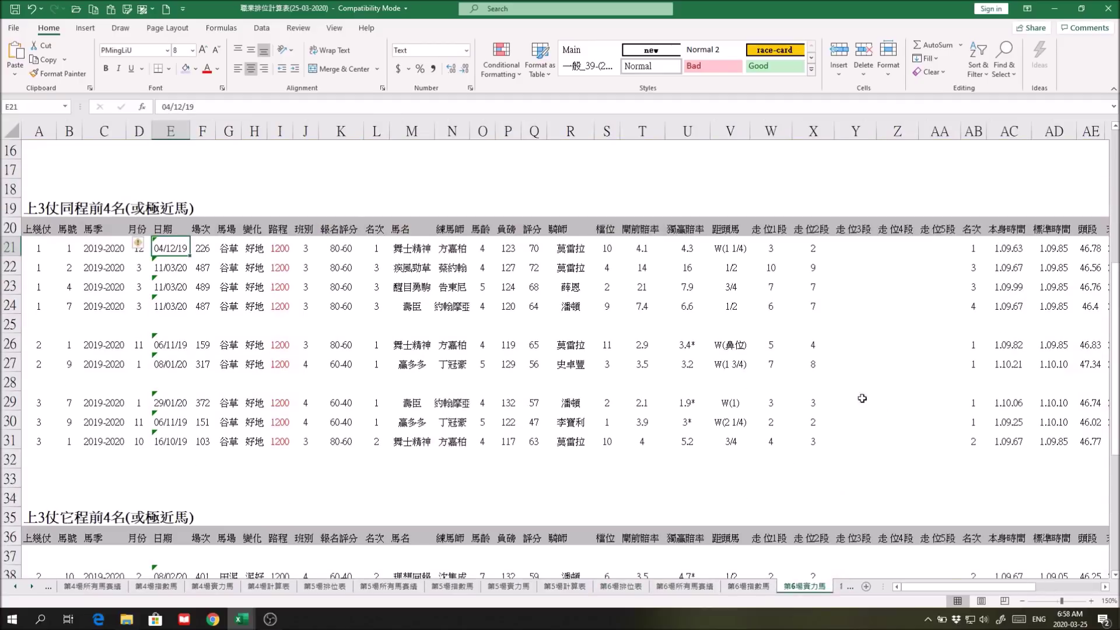
{"action": "scroll", "coordinate": [816, 490], "scroll_direction": "down", "scroll_amount": 1}
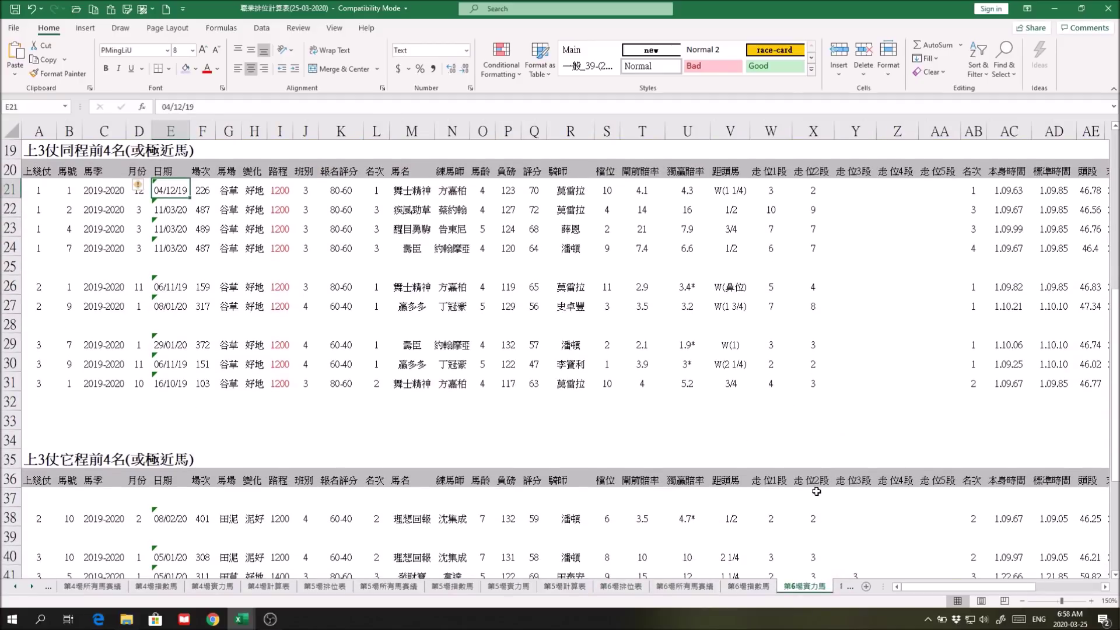
{"action": "scroll", "coordinate": [816, 492], "scroll_direction": "up", "scroll_amount": 1}
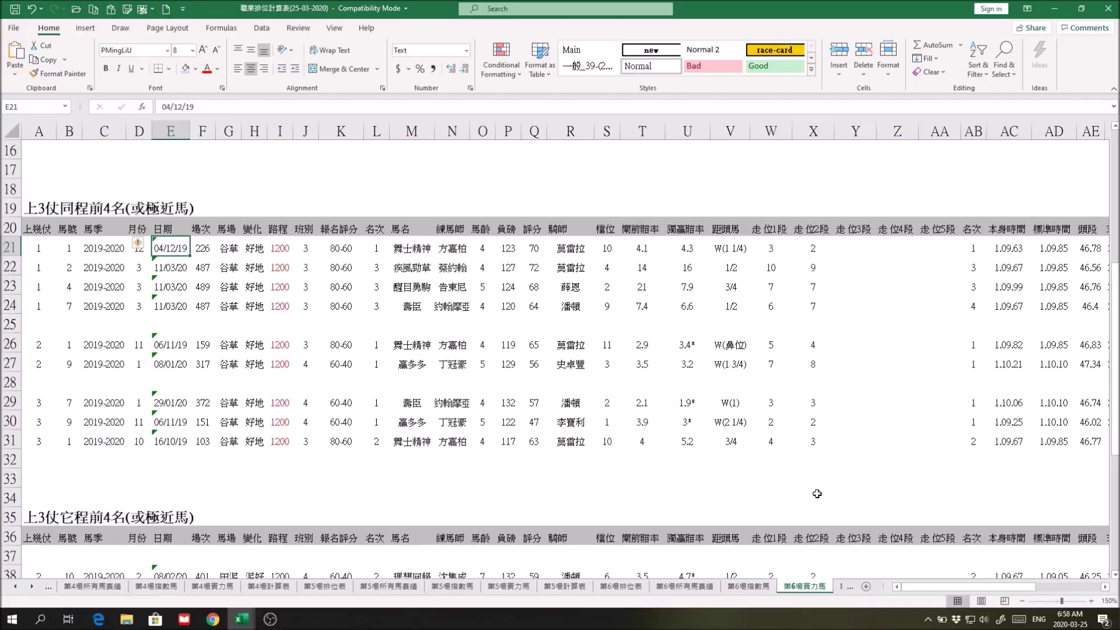
{"action": "left_click_drag", "start_coordinate": [1005, 587], "coordinate": [967, 593]}
Switch to the 職業數據庫 workbook, open the 短途時間 實力 sheet from 主頁, and inspect its 名次 filter
{"action": "mouse_move", "coordinate": [241, 619]}
{"action": "left_click", "coordinate": [303, 560]}
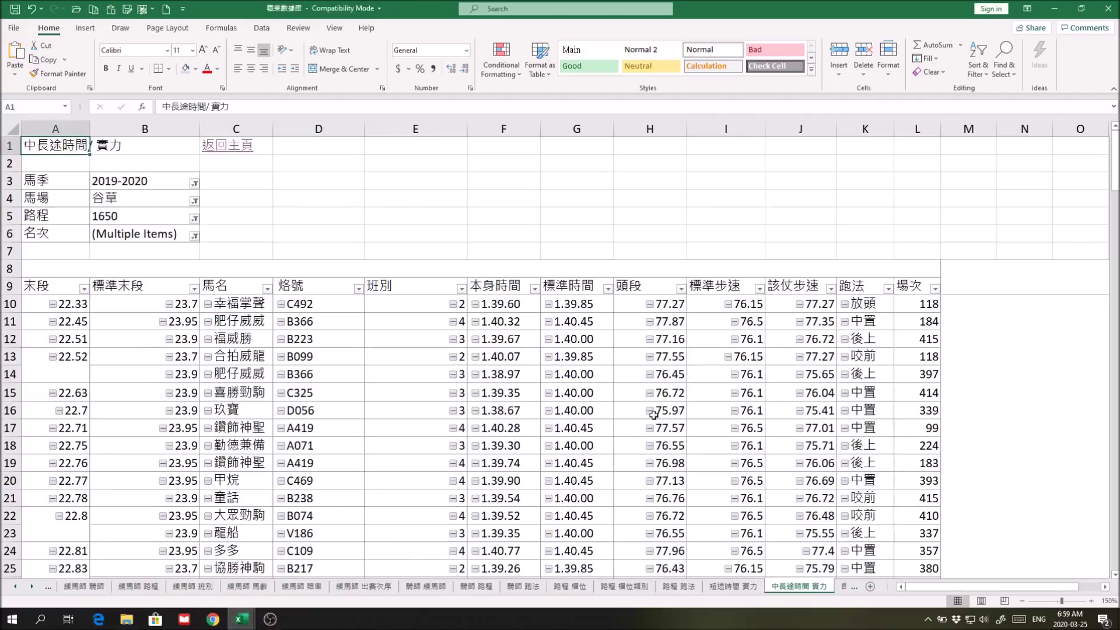
{"action": "left_click", "coordinate": [232, 145]}
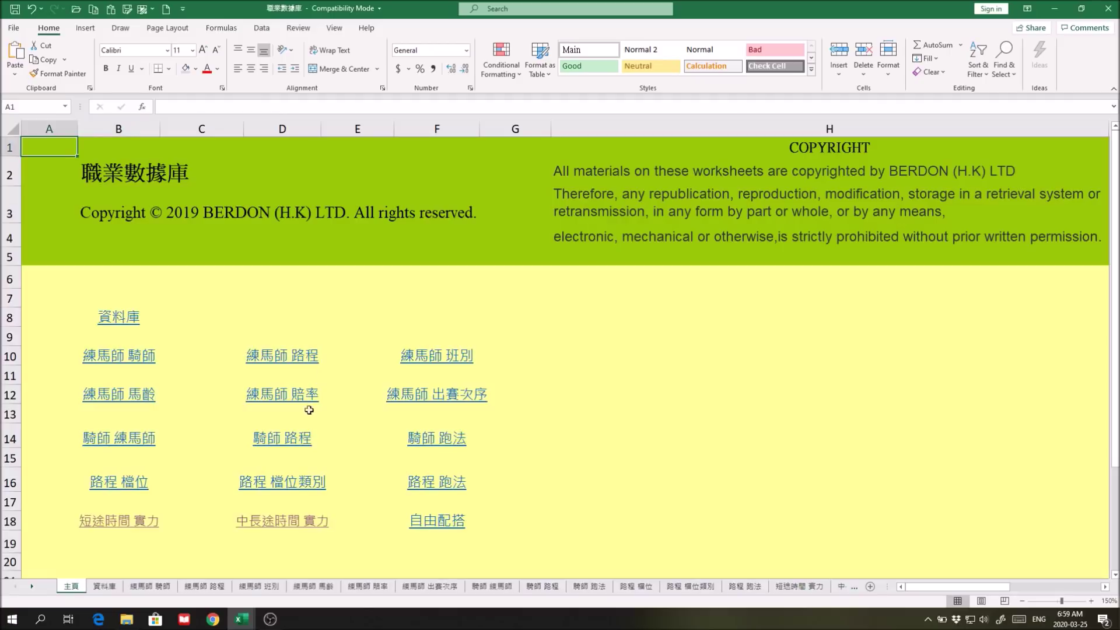
{"action": "left_click", "coordinate": [104, 525]}
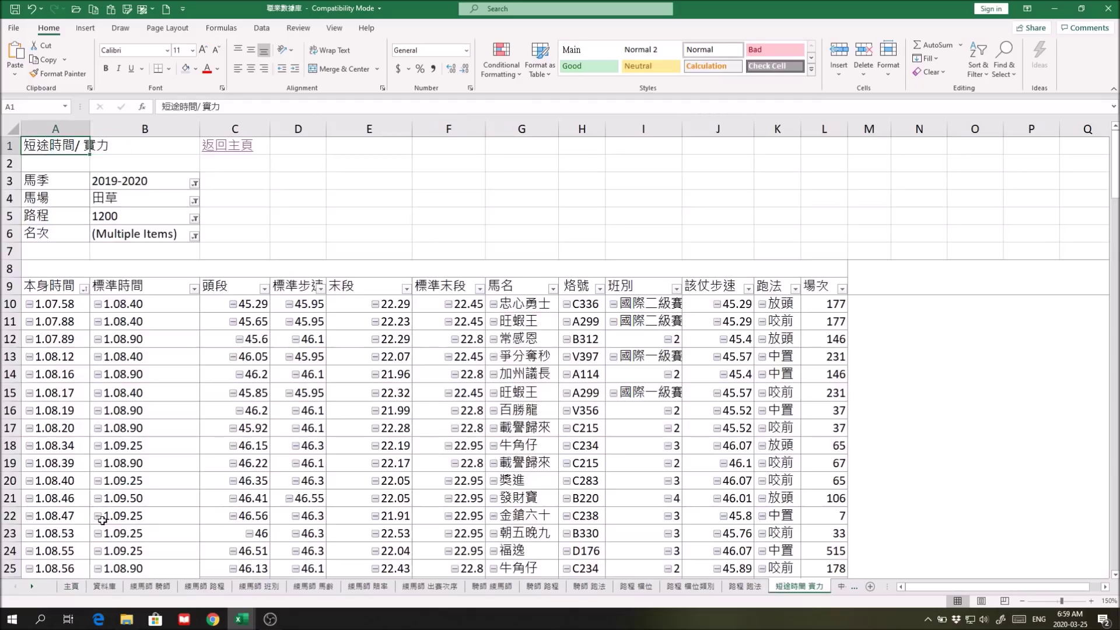
{"action": "left_click", "coordinate": [195, 235]}
{"action": "key", "text": "Escape"}
Open the 中長途時間 實力 sheet from 主頁 and filter 路程 to 1200
{"action": "left_click", "coordinate": [230, 146]}
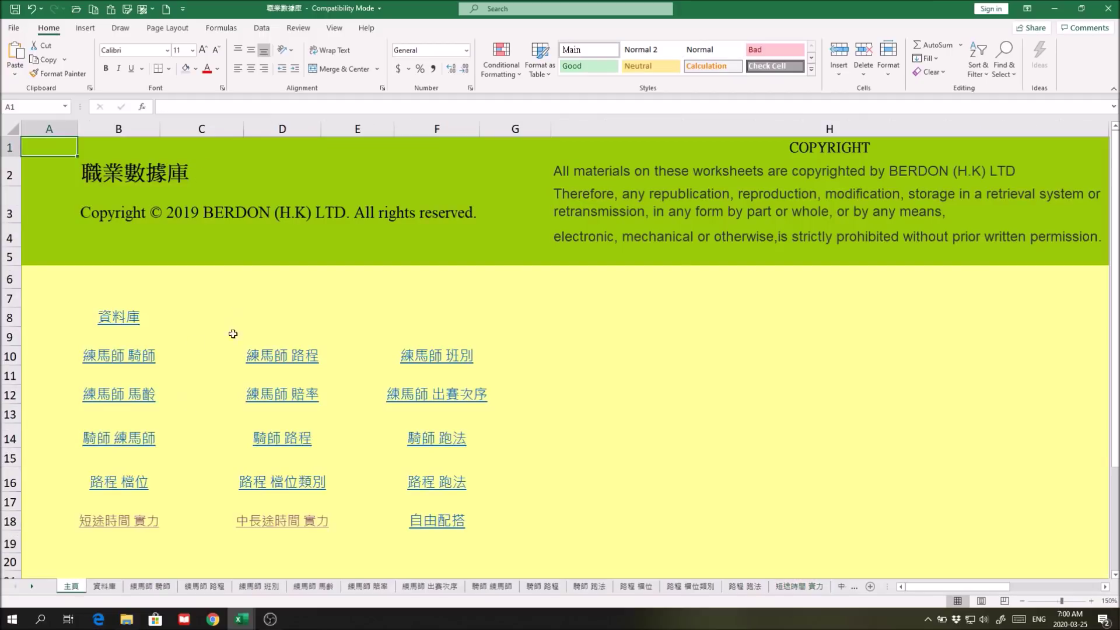
{"action": "left_click", "coordinate": [279, 520]}
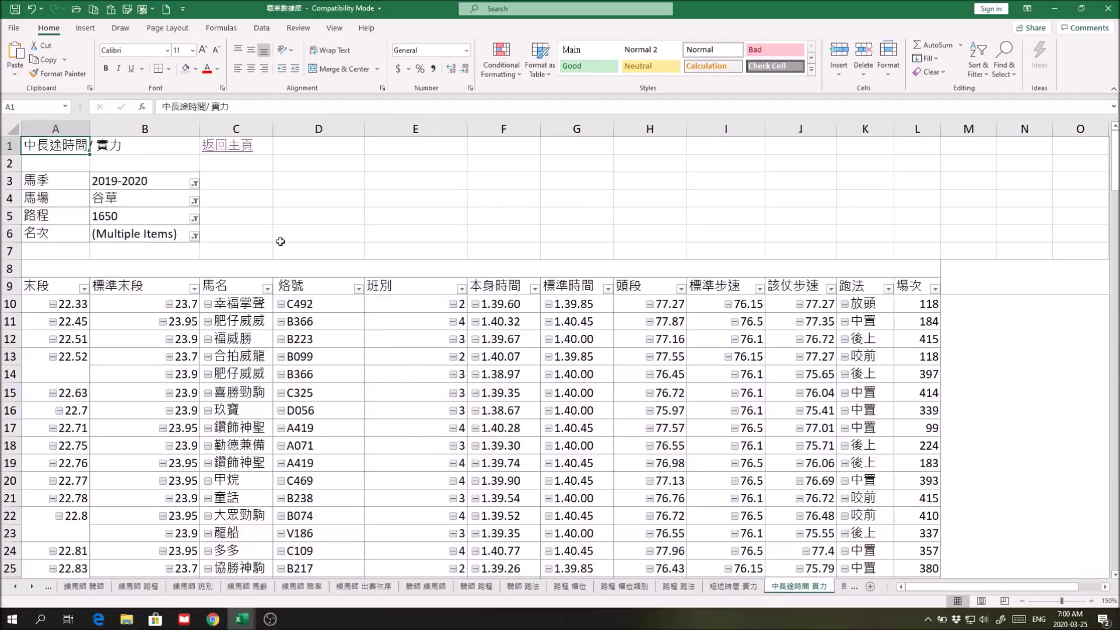
{"action": "left_click", "coordinate": [194, 218]}
{"action": "left_click", "coordinate": [82, 268]}
{"action": "left_click", "coordinate": [78, 298]}
{"action": "left_click", "coordinate": [124, 367]}
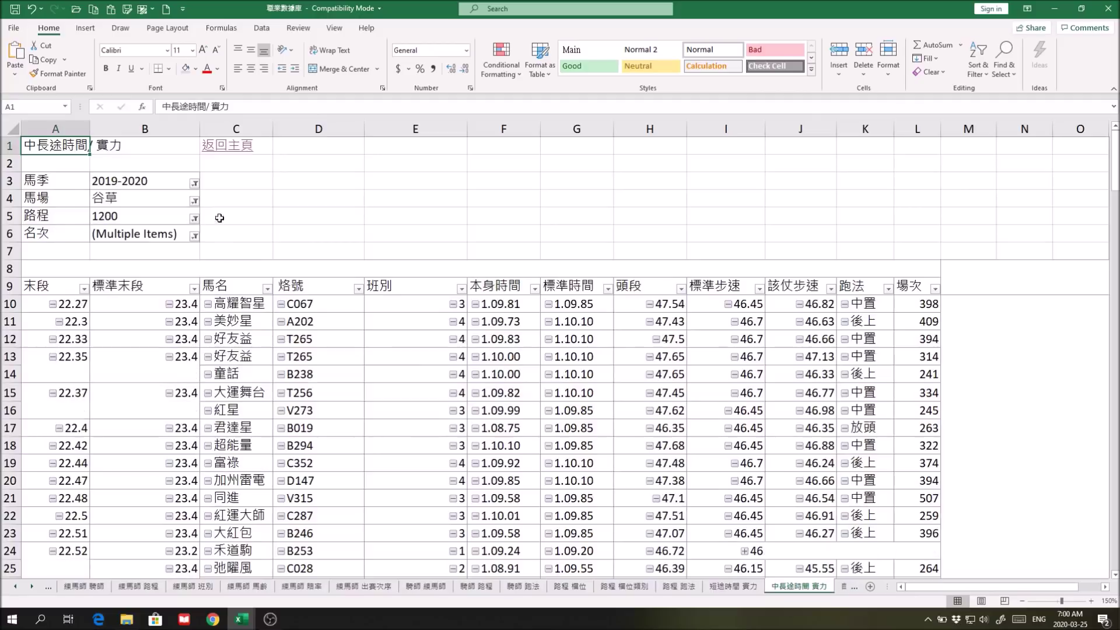
Filter 馬場 to 田草 and check 發財寶's 末段 against the other horses in the table
{"action": "left_click", "coordinate": [194, 200]}
{"action": "left_click", "coordinate": [78, 249]}
{"action": "left_click", "coordinate": [77, 260]}
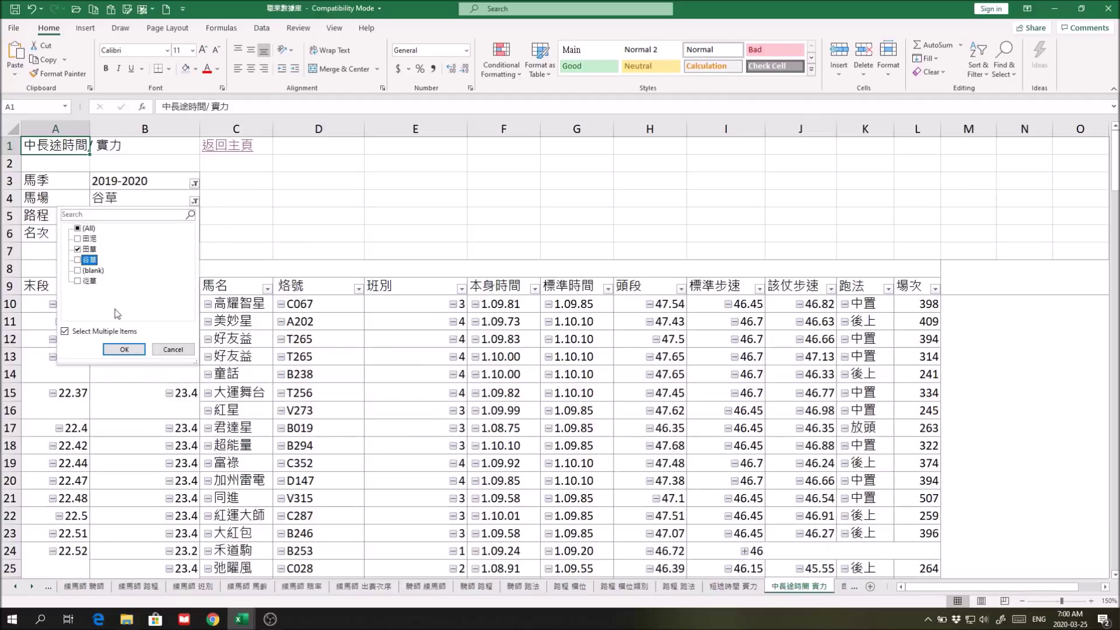
{"action": "left_click", "coordinate": [124, 349]}
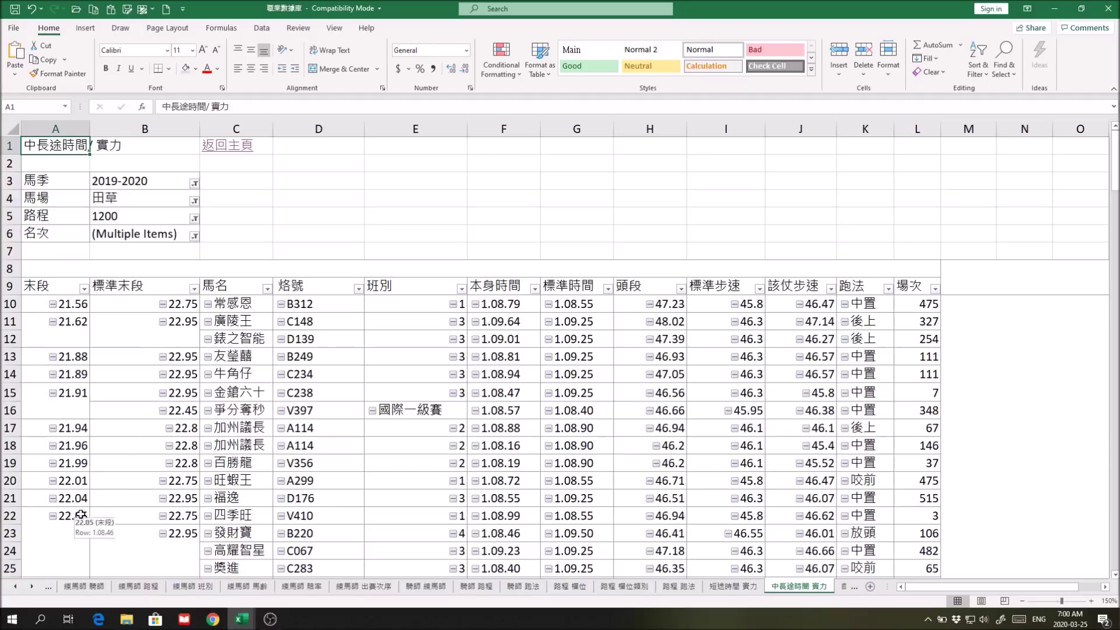
{"action": "scroll", "coordinate": [75, 519], "scroll_direction": "down", "scroll_amount": 1}
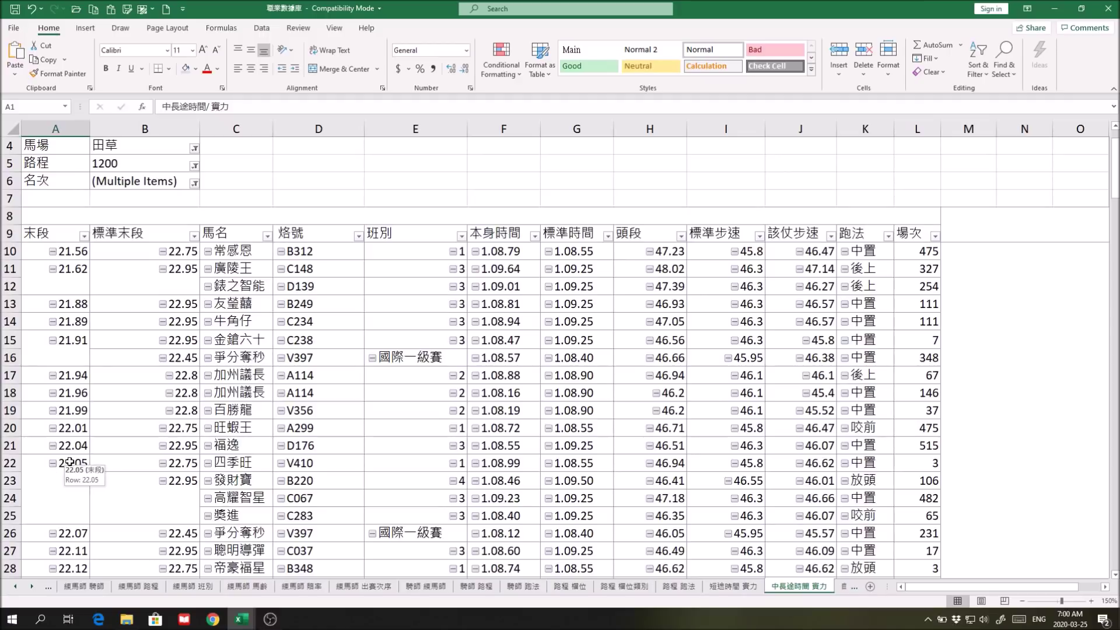
{"action": "left_click", "coordinate": [488, 179]}
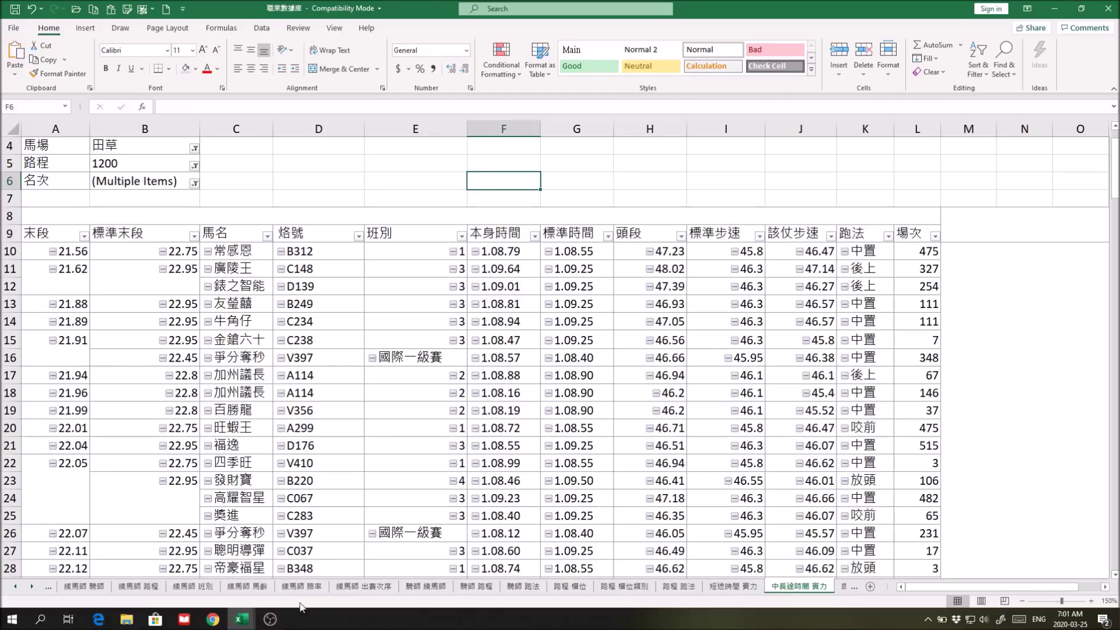
Switch back to the 25-03-2020 職業排位計算表 workbook and study the predicted early positions diagram on 第6場排位表
{"action": "mouse_move", "coordinate": [241, 619]}
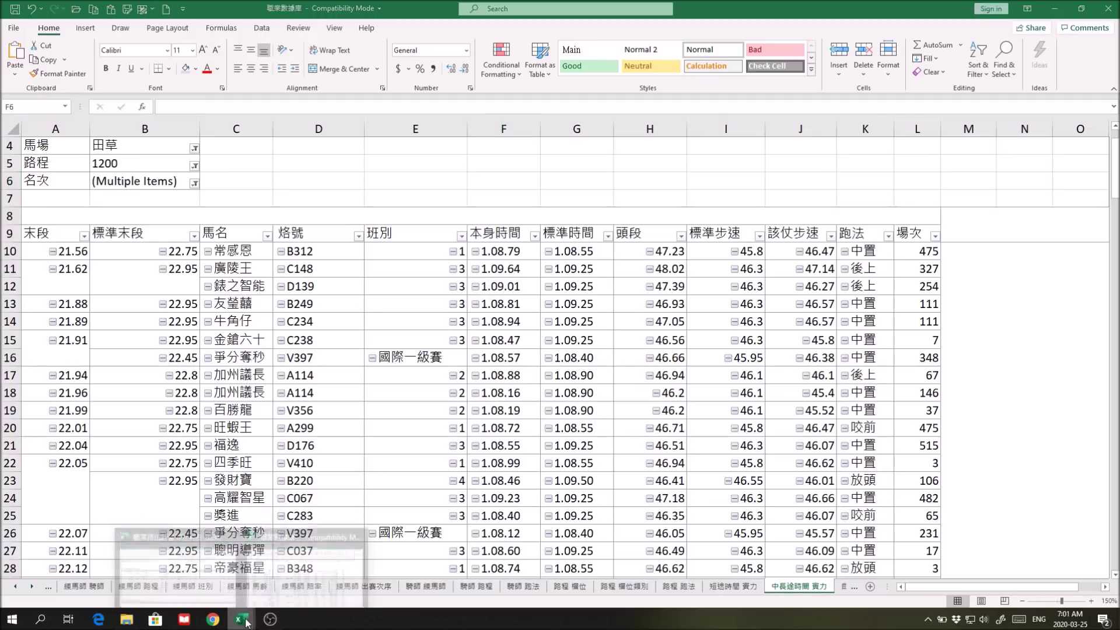
{"action": "left_click", "coordinate": [175, 539]}
{"action": "left_click", "coordinate": [606, 590]}
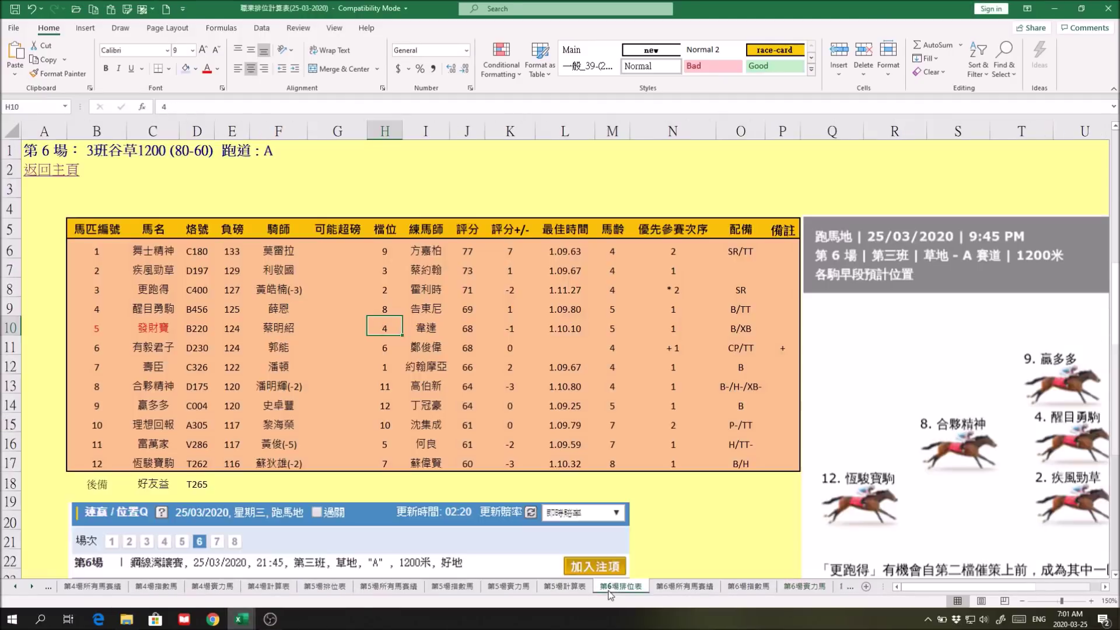
{"action": "scroll", "coordinate": [787, 478], "scroll_direction": "down", "scroll_amount": 1}
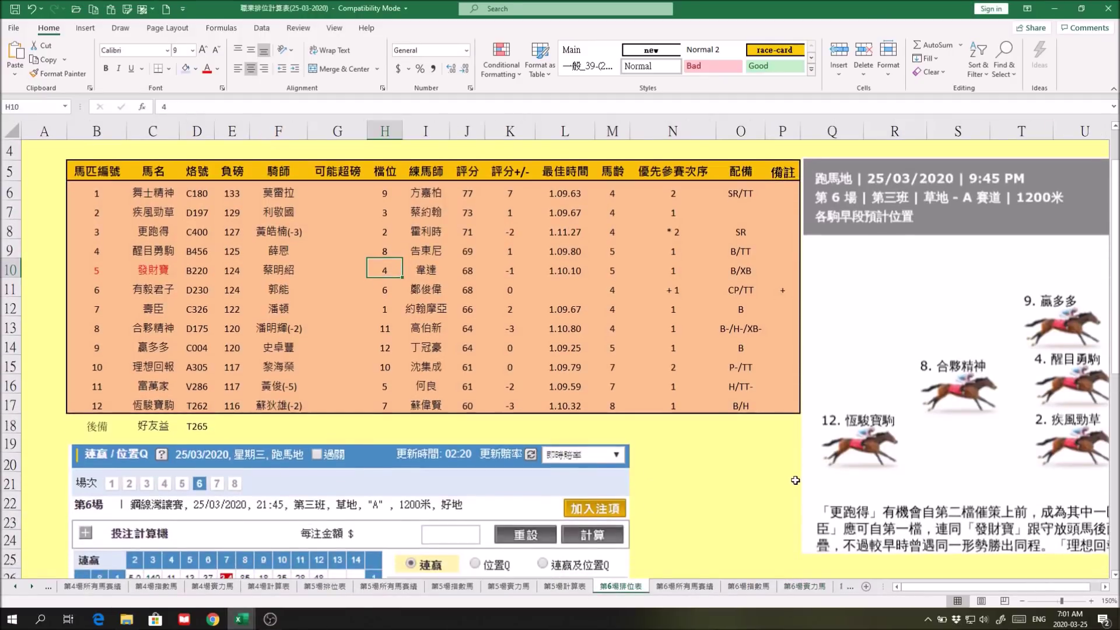
{"action": "left_click", "coordinate": [1102, 586]}
{"action": "left_click", "coordinate": [1101, 587]}
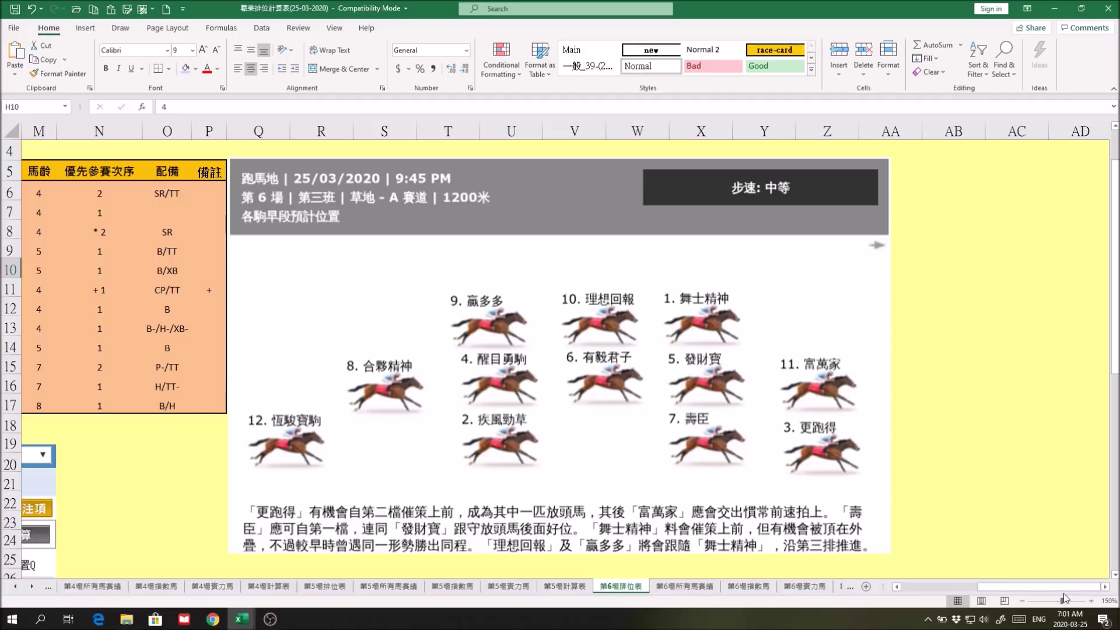
{"action": "scroll", "coordinate": [1001, 594], "scroll_direction": "left", "scroll_amount": 6}
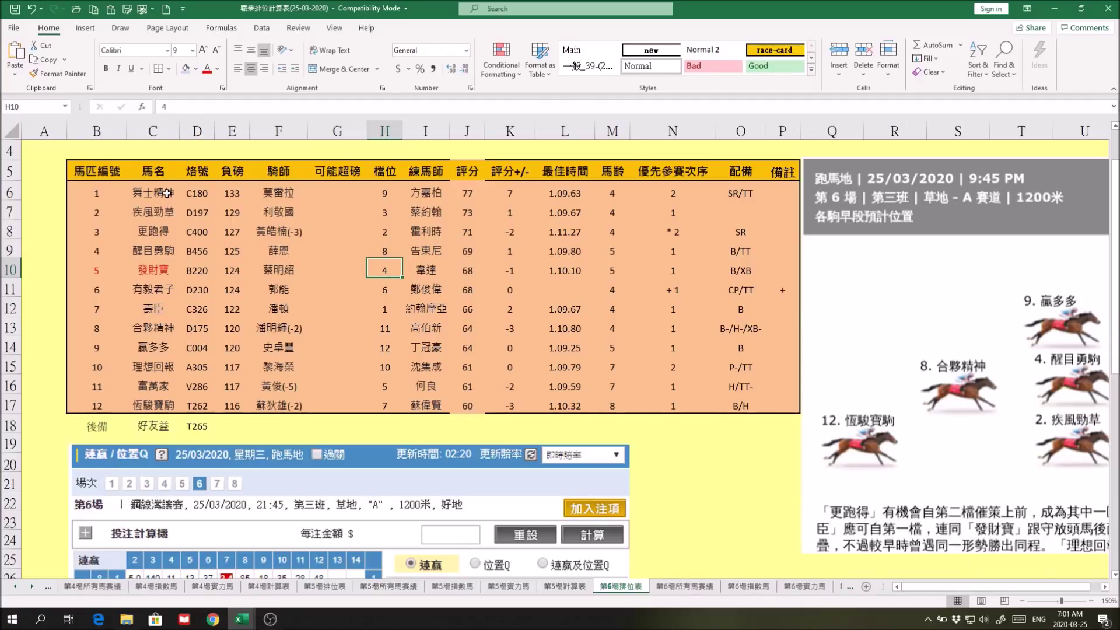
Compare the entries of 發財寶, 舞士精神 and 壽臣 in the race 6 runner table, and return to 主頁
{"action": "left_click", "coordinate": [162, 267]}
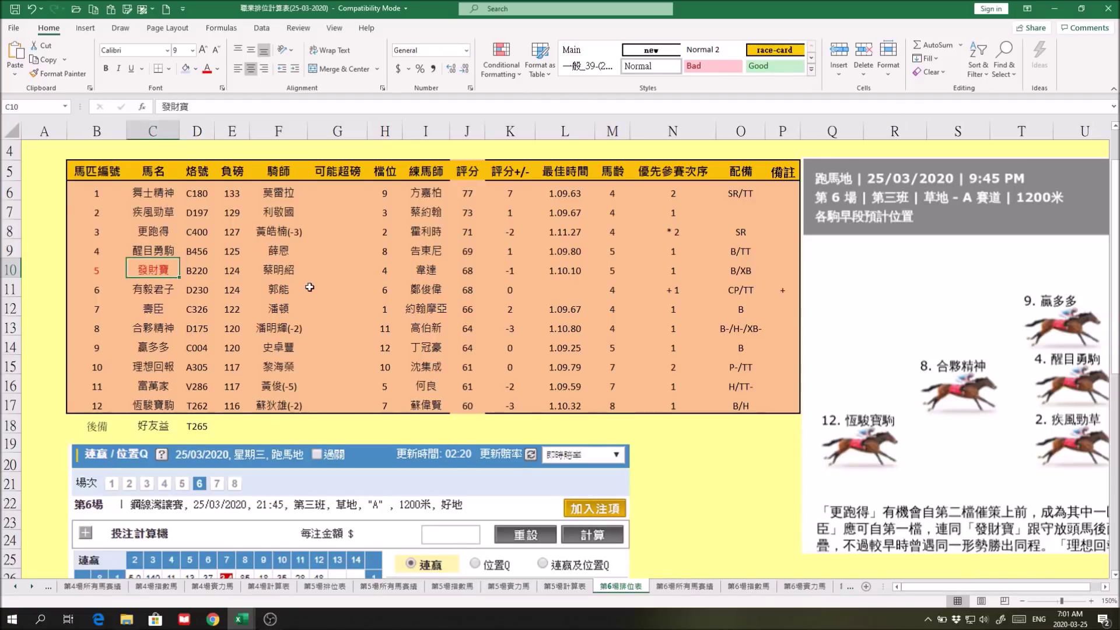
{"action": "scroll", "coordinate": [312, 287], "scroll_direction": "up", "scroll_amount": 1}
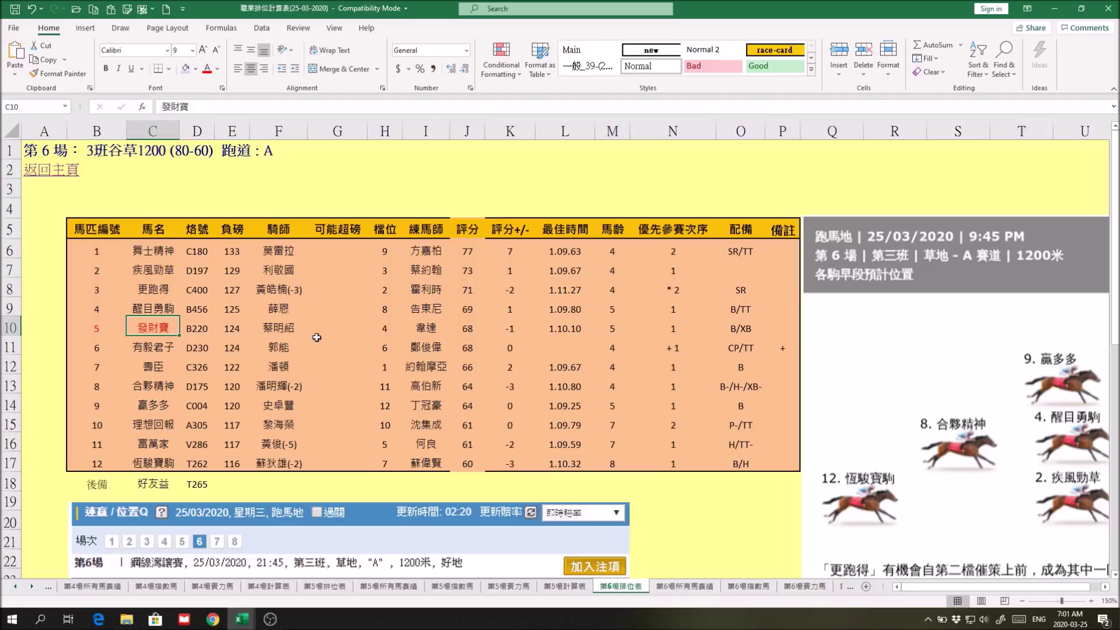
{"action": "left_click_drag", "start_coordinate": [156, 249], "coordinate": [370, 255]}
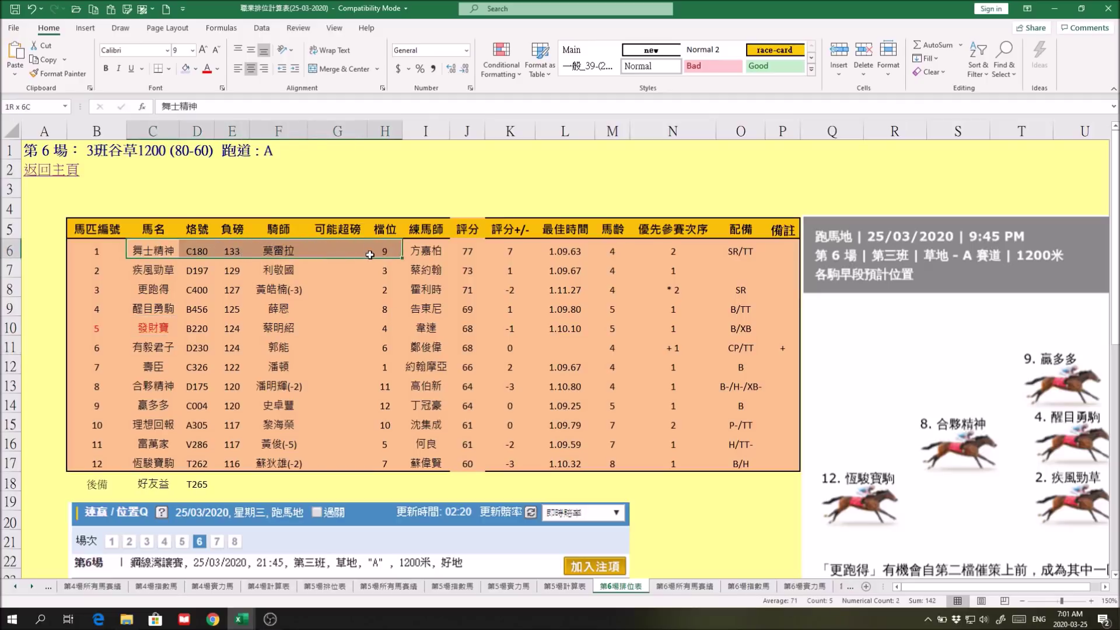
{"action": "left_click", "coordinate": [159, 368]}
{"action": "left_click", "coordinate": [392, 368]}
{"action": "left_click", "coordinate": [152, 364]}
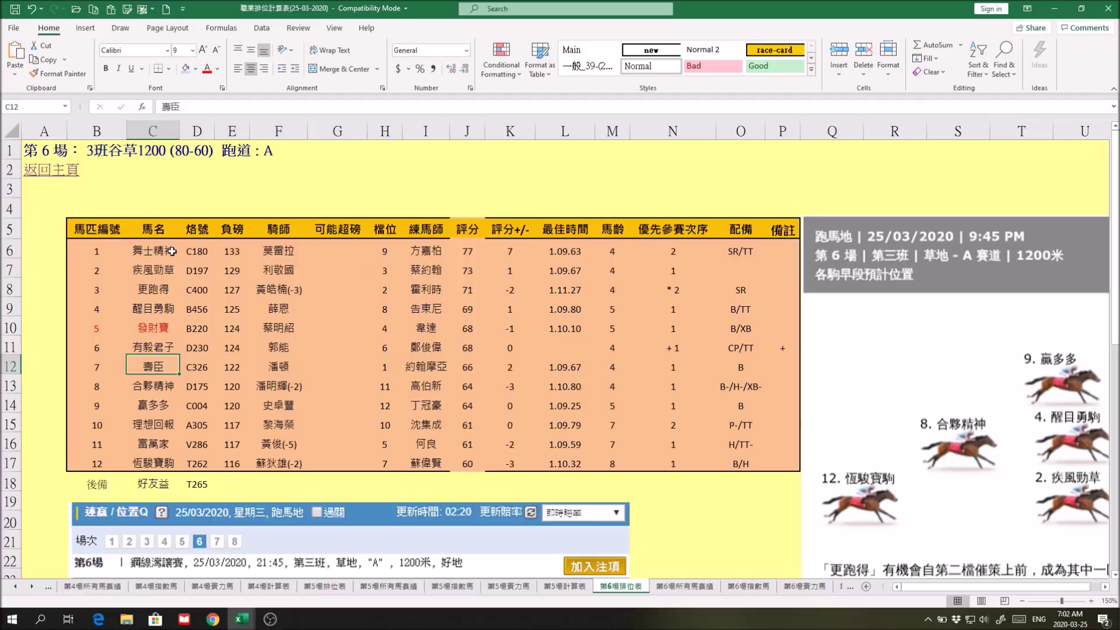
{"action": "left_click", "coordinate": [159, 330]}
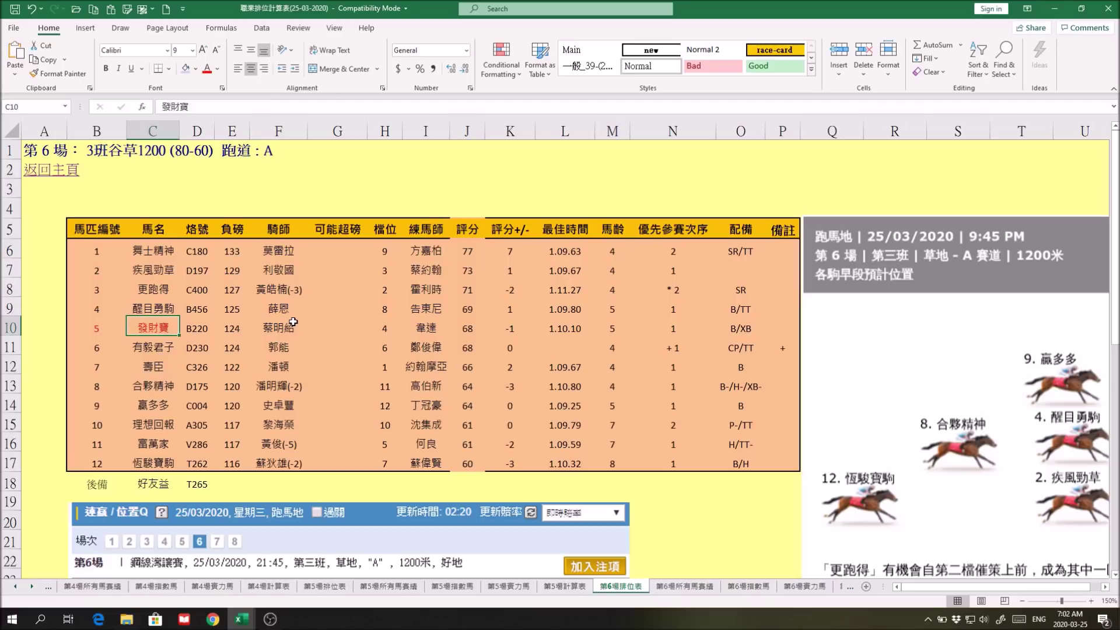
{"action": "left_click", "coordinate": [41, 169]}
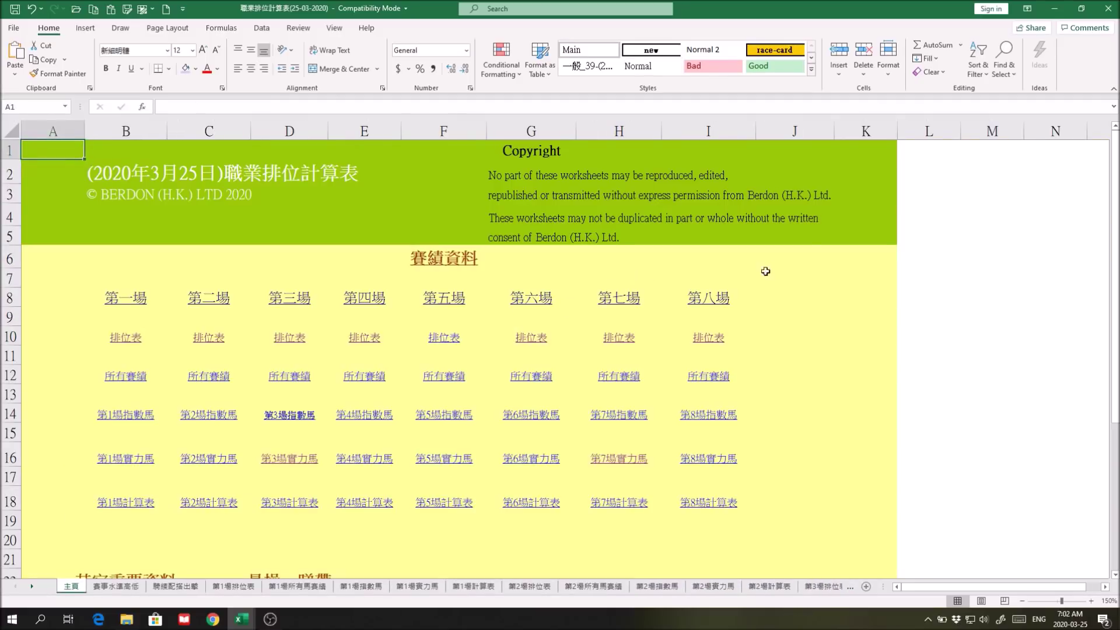